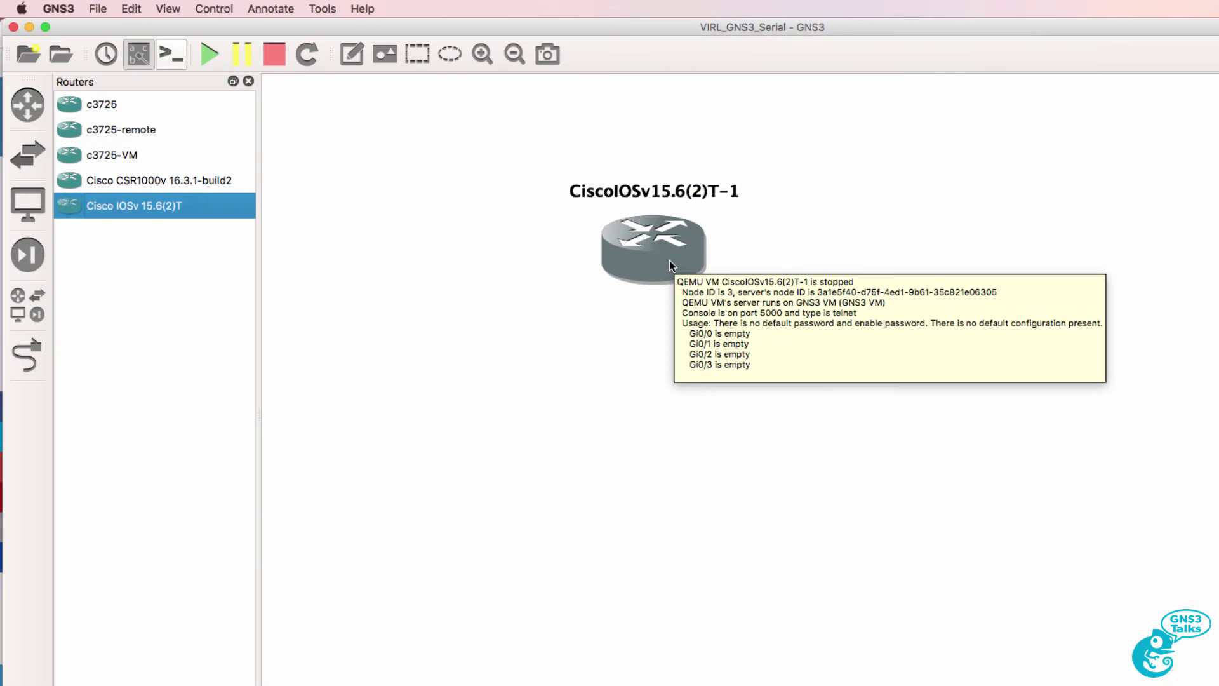
Step: Place a second Cisco IOSv router, T-2, and link T-1's Gi0/0 to T-2's Gi0/0
drag(108, 205, 1006, 251)
click(27, 355)
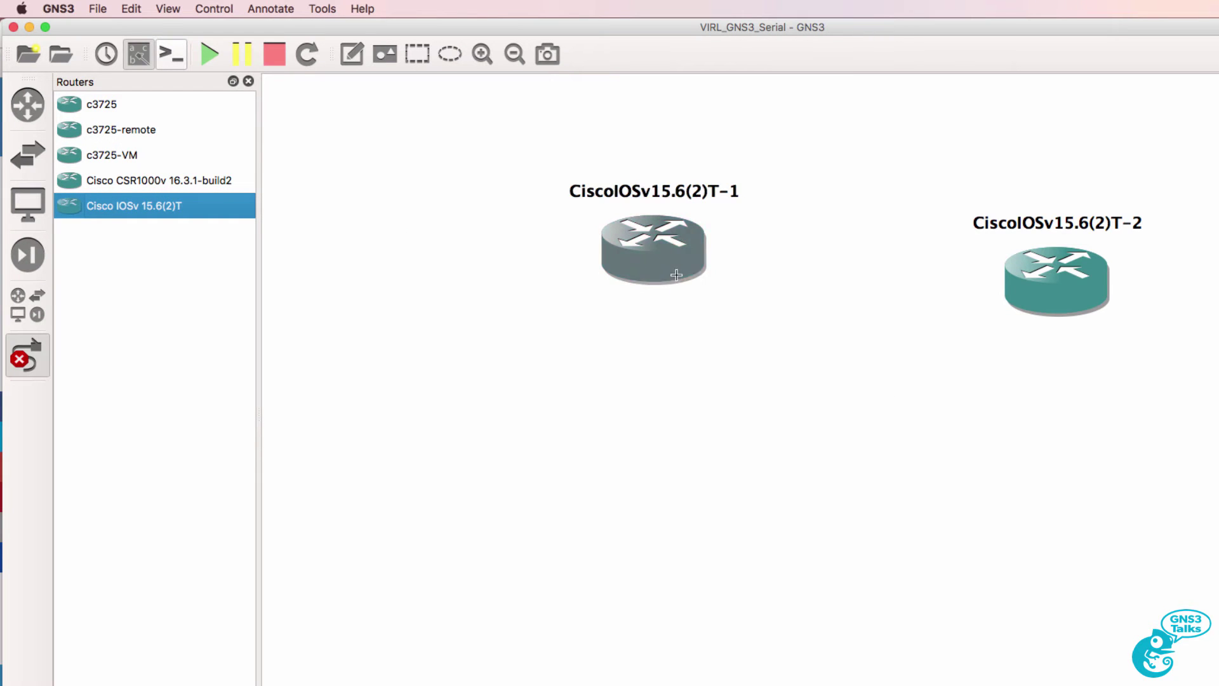
click(674, 276)
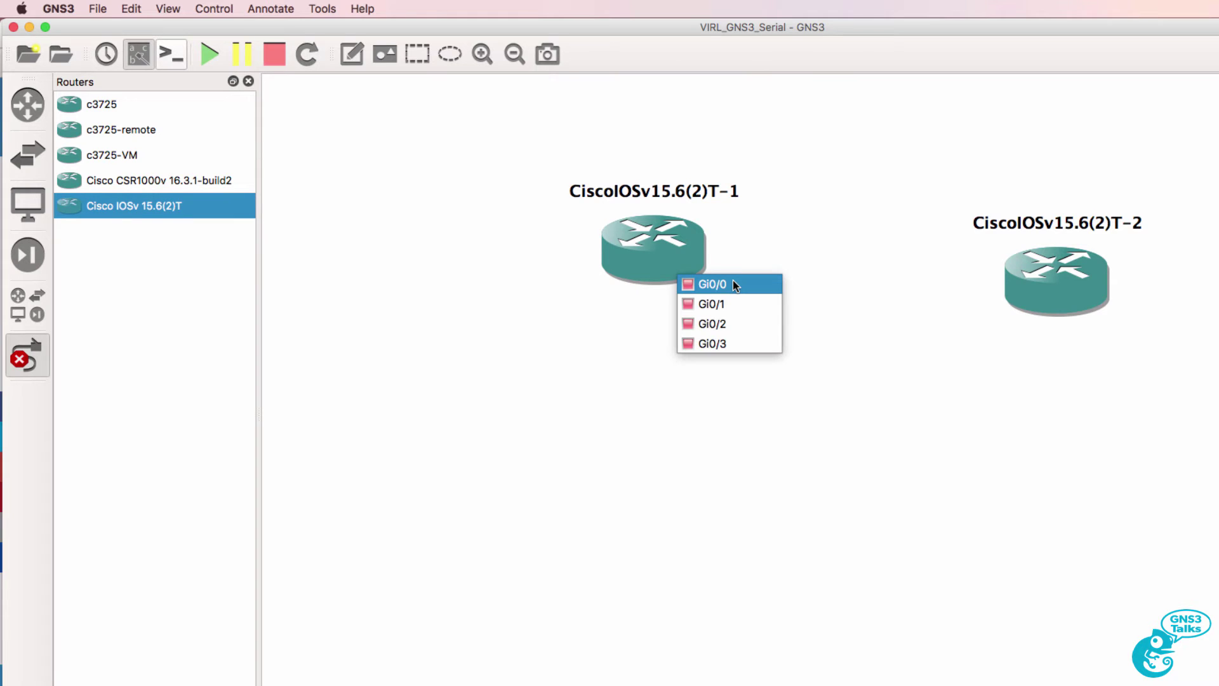
click(733, 284)
click(1041, 290)
click(1057, 305)
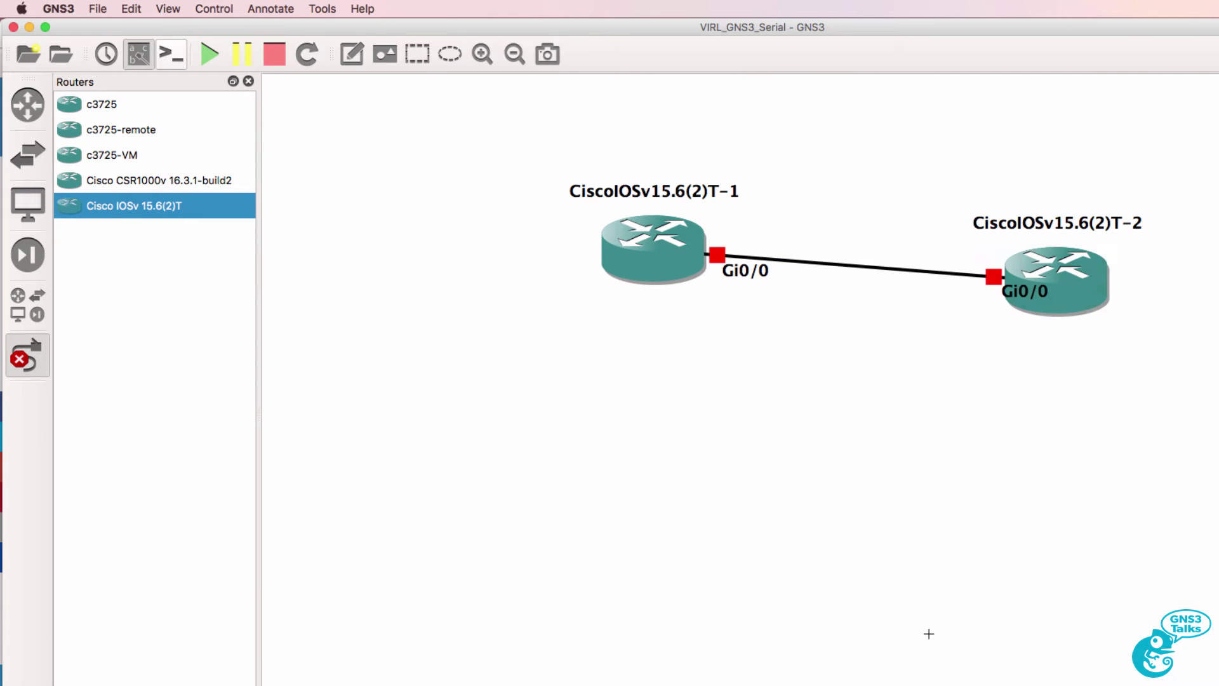
click(650, 250)
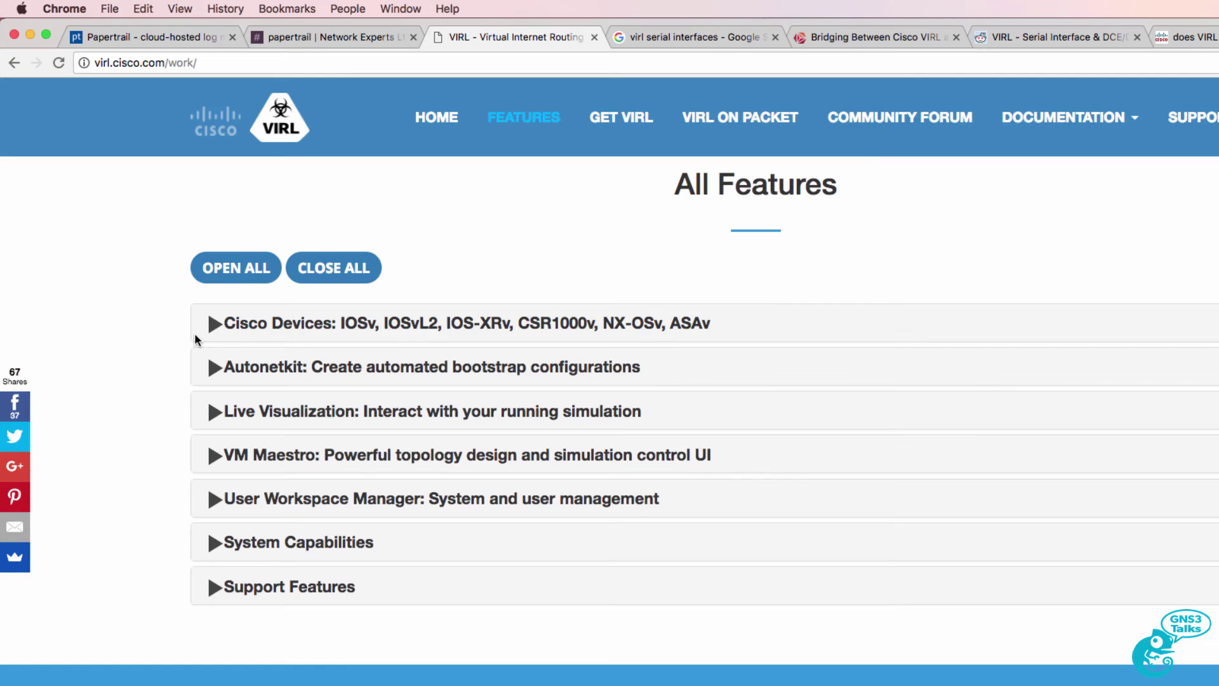
Step: Expand VIRL's Cisco Devices features, read the reddit serial-interface thread, then open the Packet Pushers bridging article
click(227, 325)
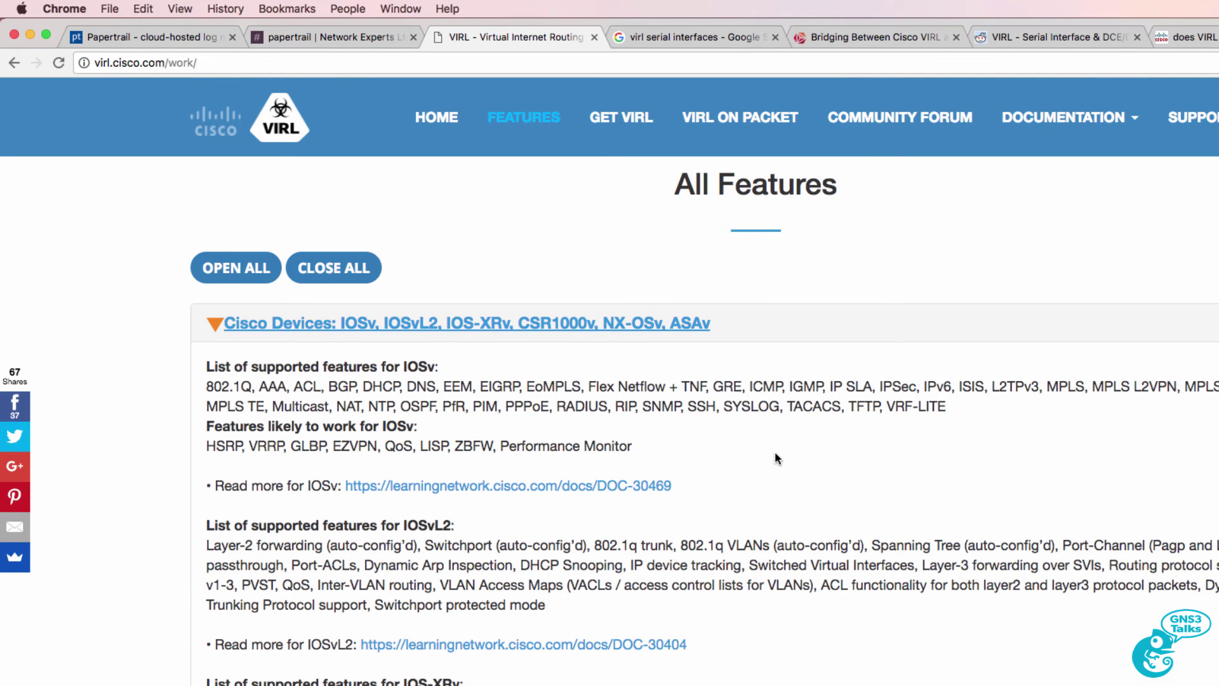
drag(66, 292, 183, 377)
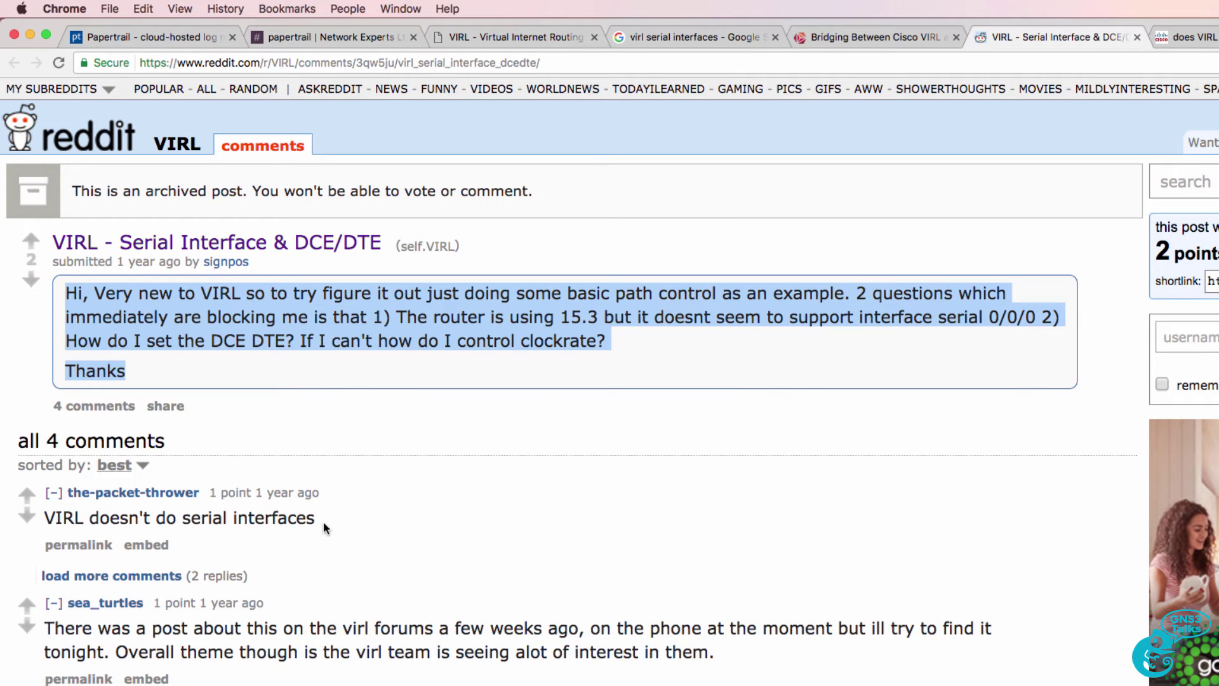
drag(328, 527, 41, 519)
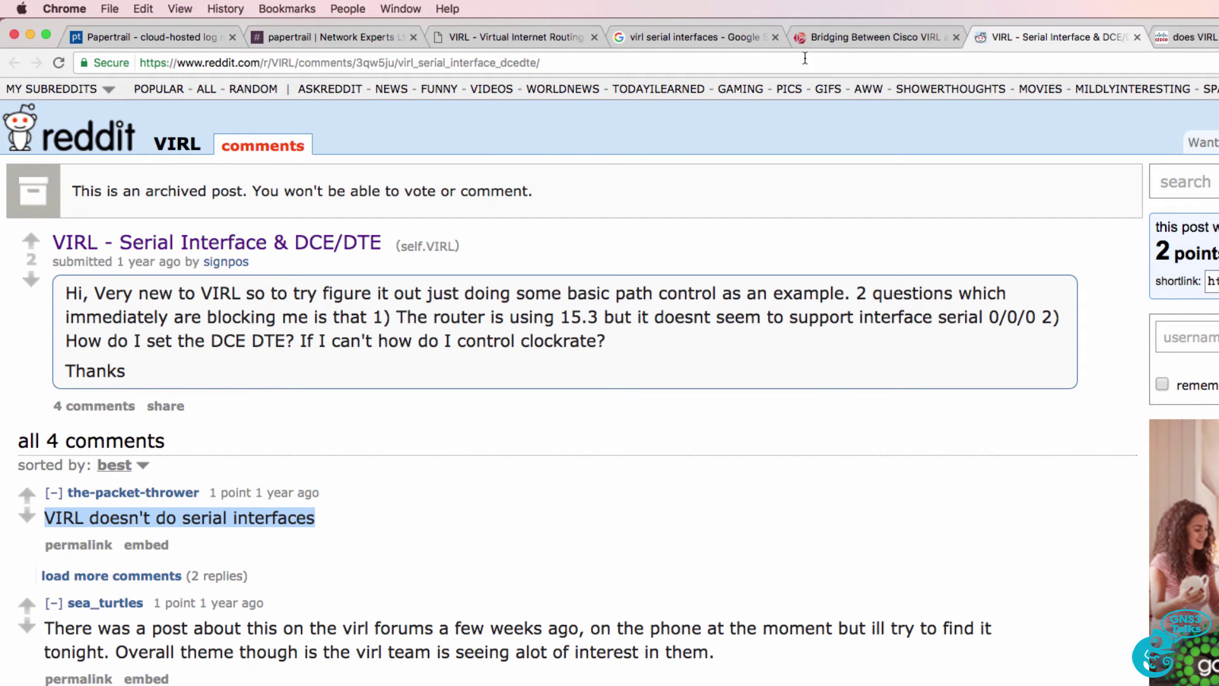
click(832, 40)
drag(911, 373, 73, 386)
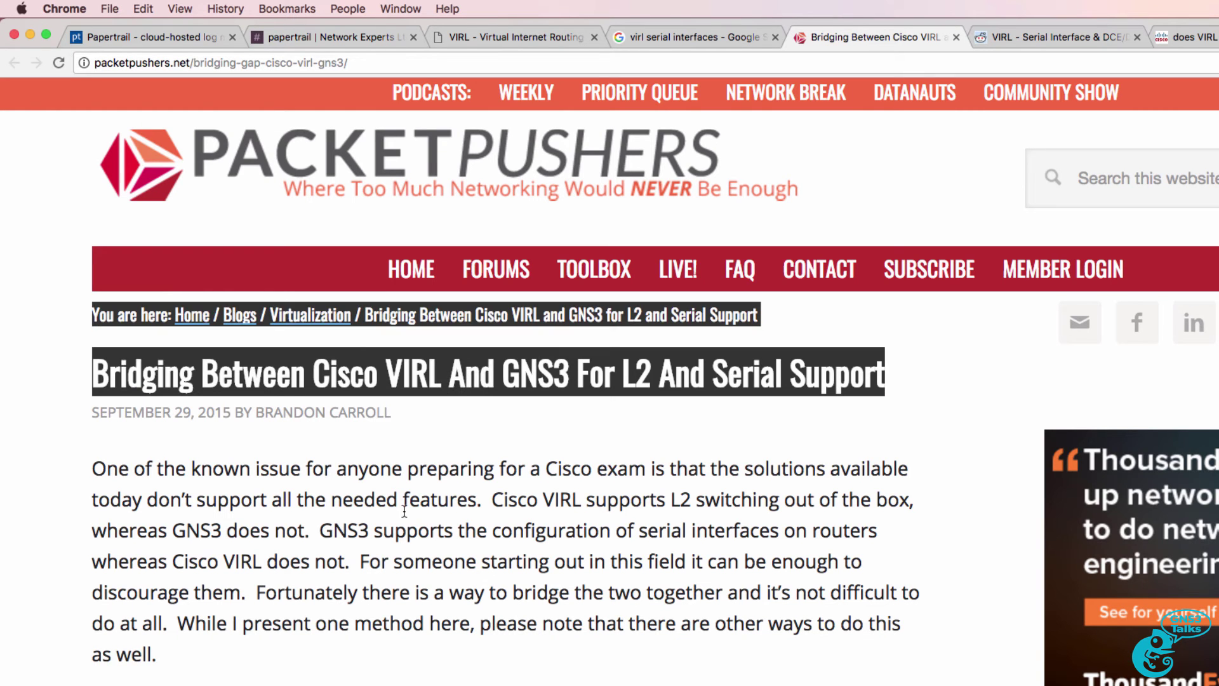
Step: Highlight the L2 switching line, then the Cisco Learning Network reply saying VIRL lacks serial interfaces
drag(492, 499, 318, 516)
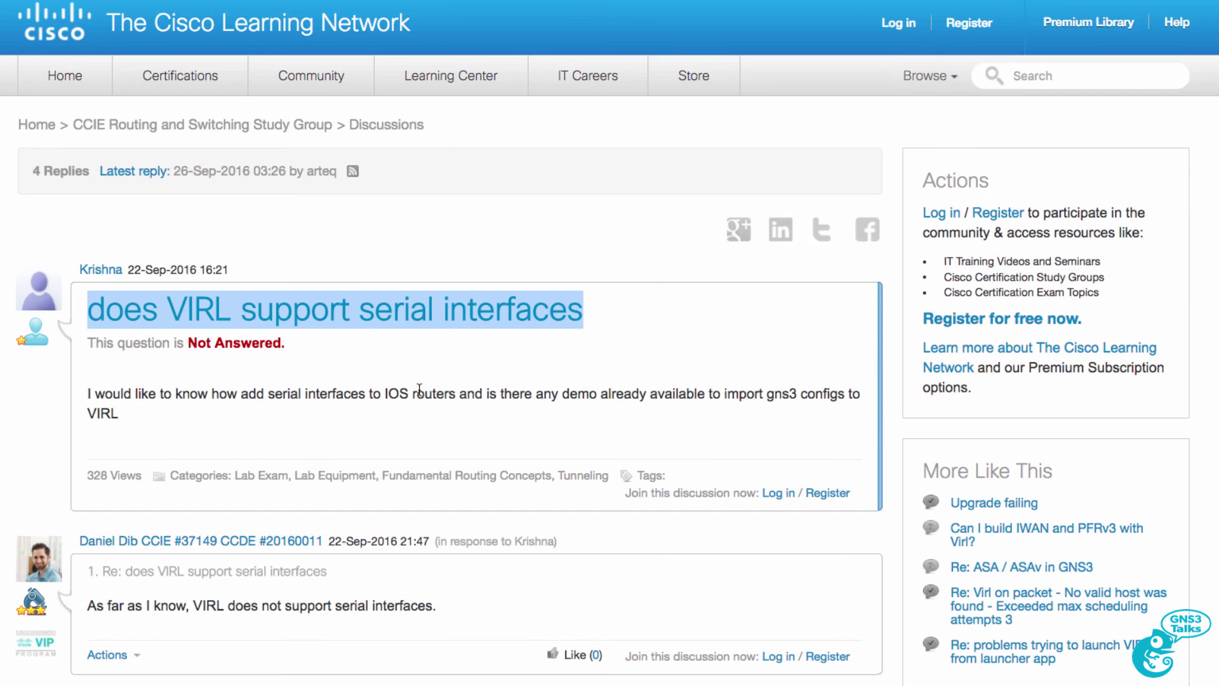
drag(444, 608, 77, 610)
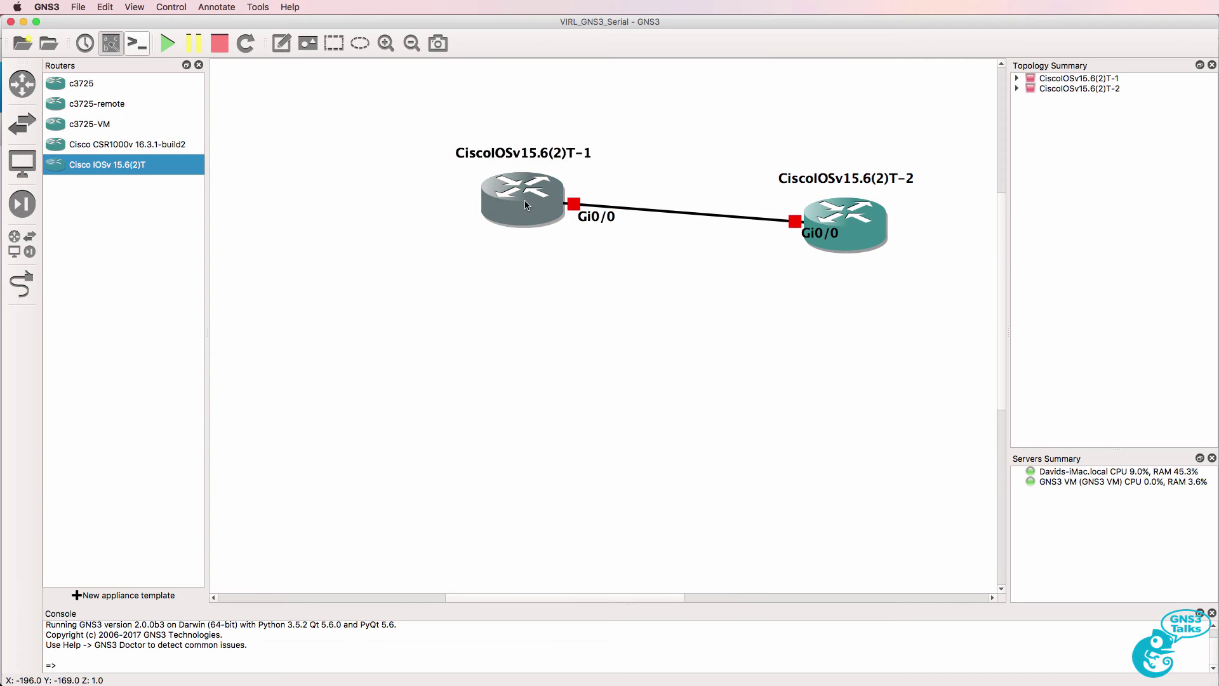
Step: Align routers T-1 and T-2 horizontally and review T-1's name and disk image settings
drag(525, 213, 365, 198)
drag(841, 223, 646, 220)
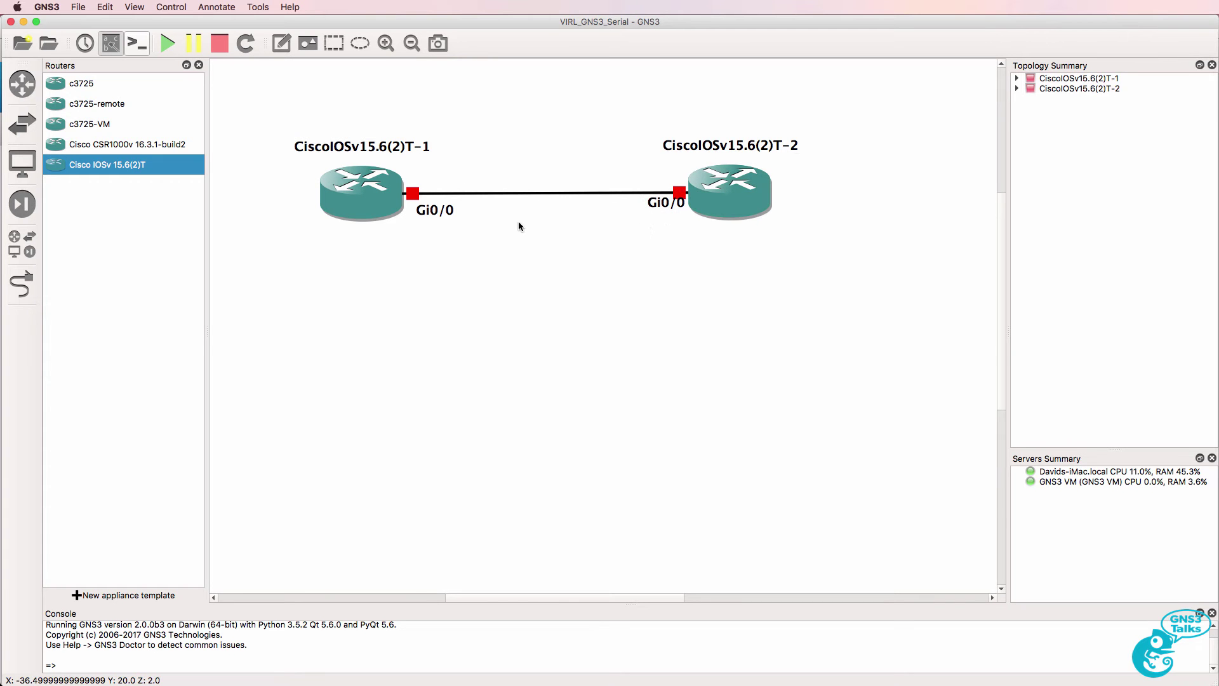
right_click(335, 184)
click(381, 193)
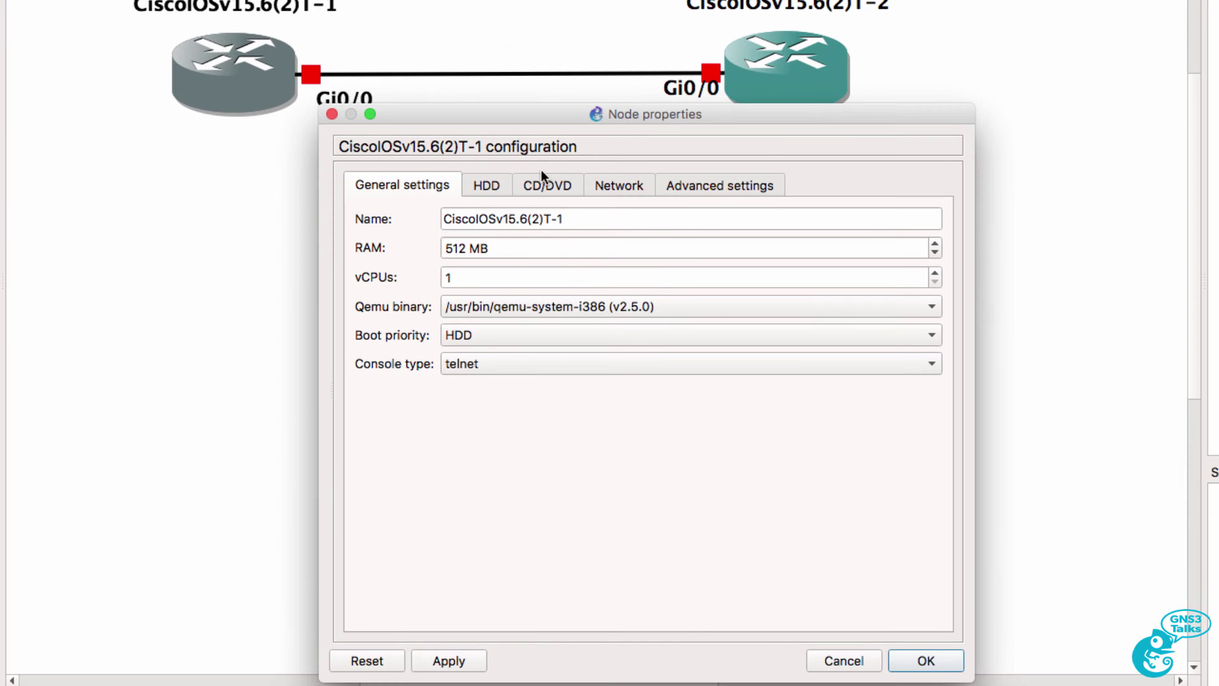
drag(560, 218, 429, 219)
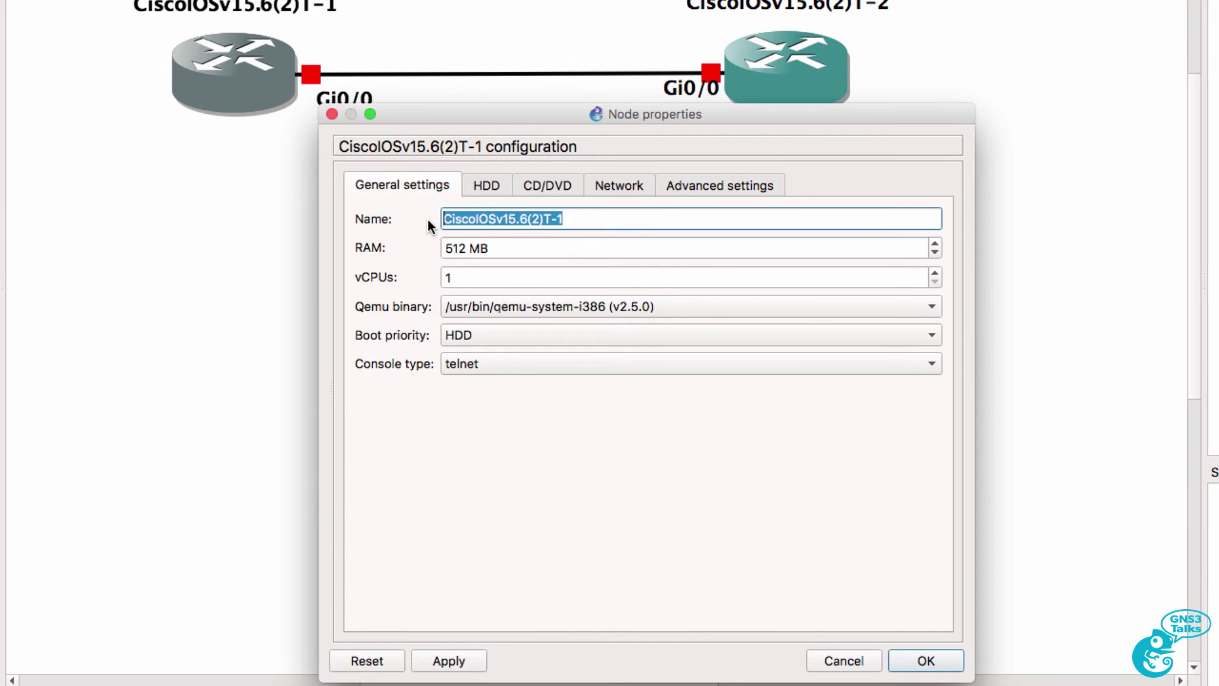
click(488, 188)
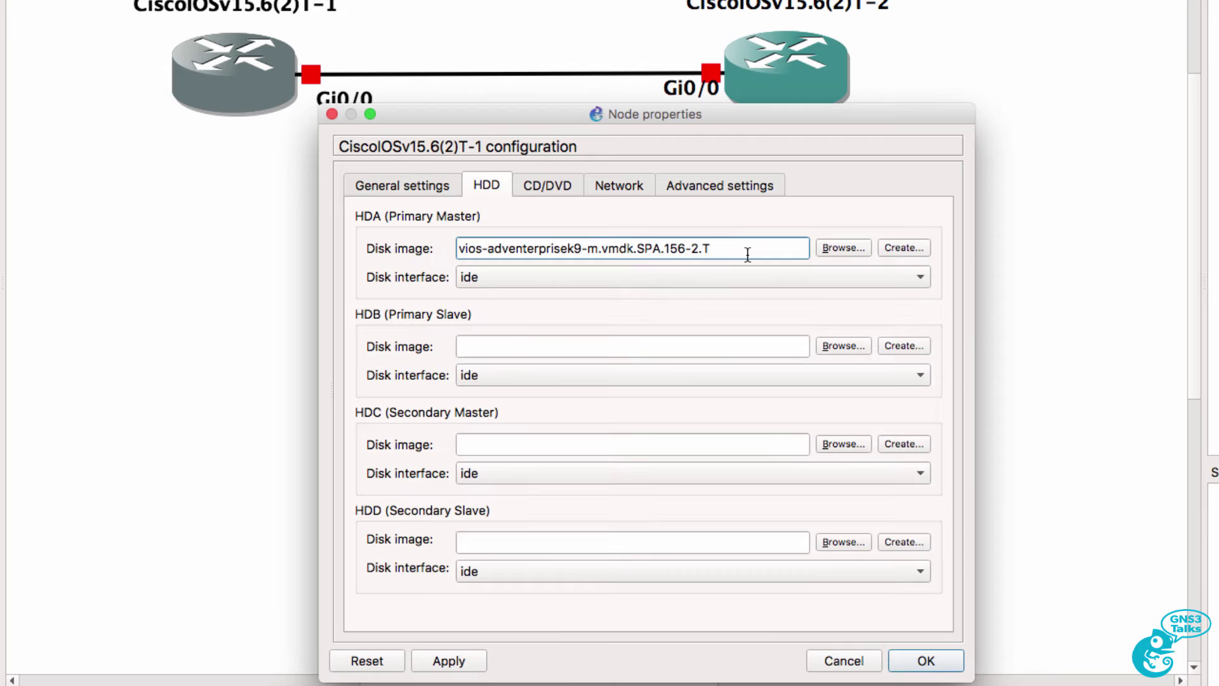
drag(743, 248, 375, 255)
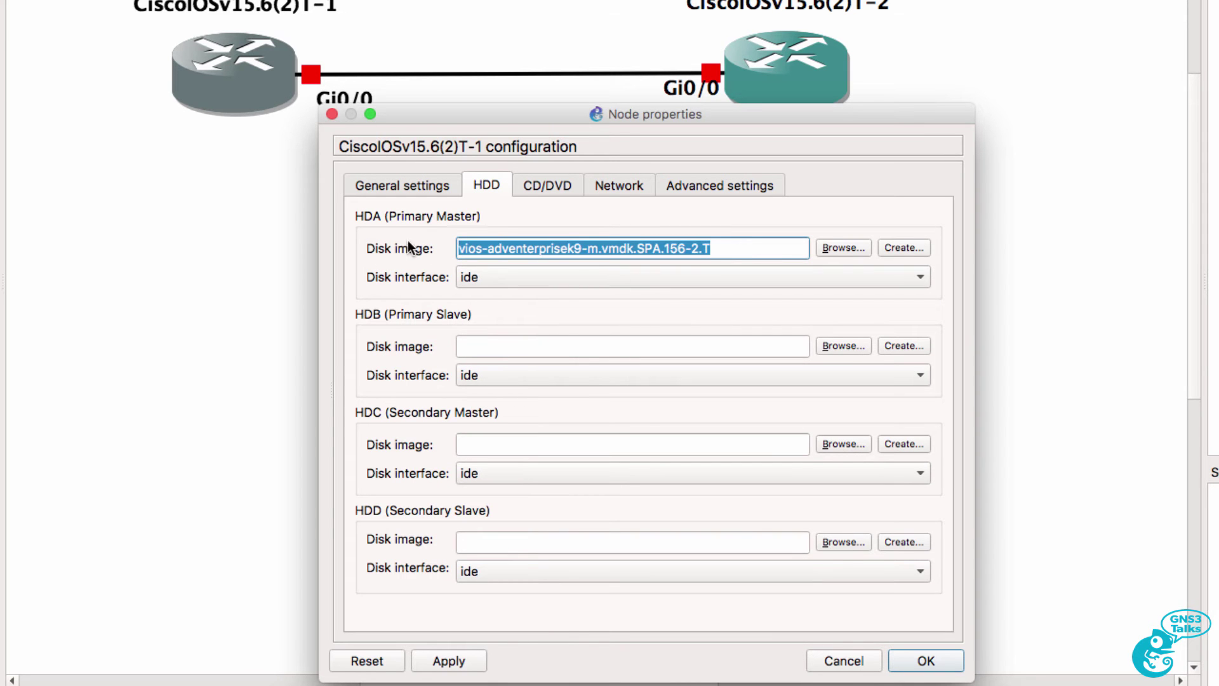
Step: Try raising T-1's network adapters from 4 to 10 and dismiss the resulting error
click(614, 183)
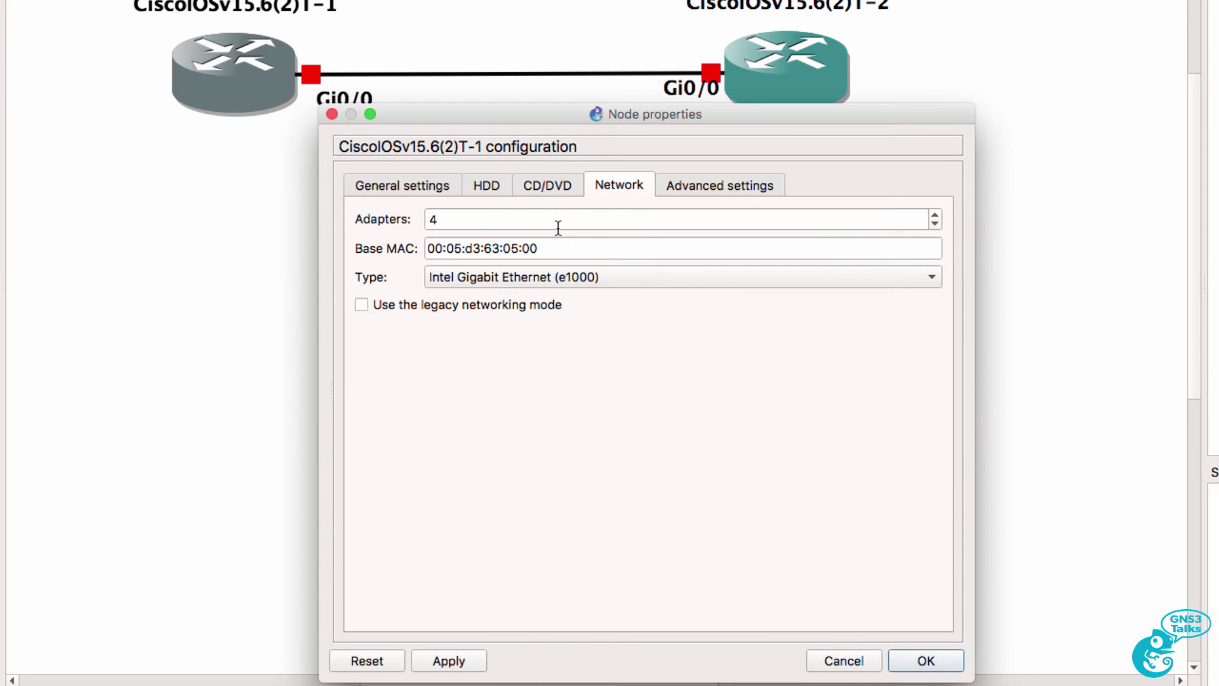
drag(505, 217, 407, 223)
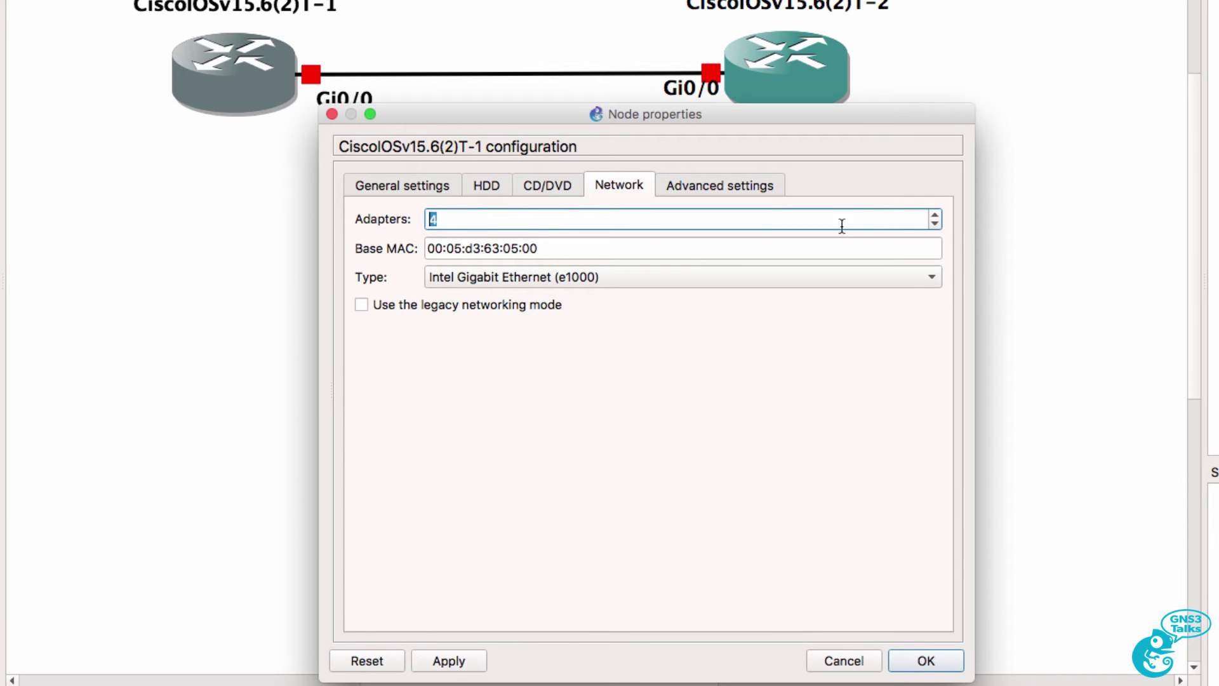
text(10)
key(Return)
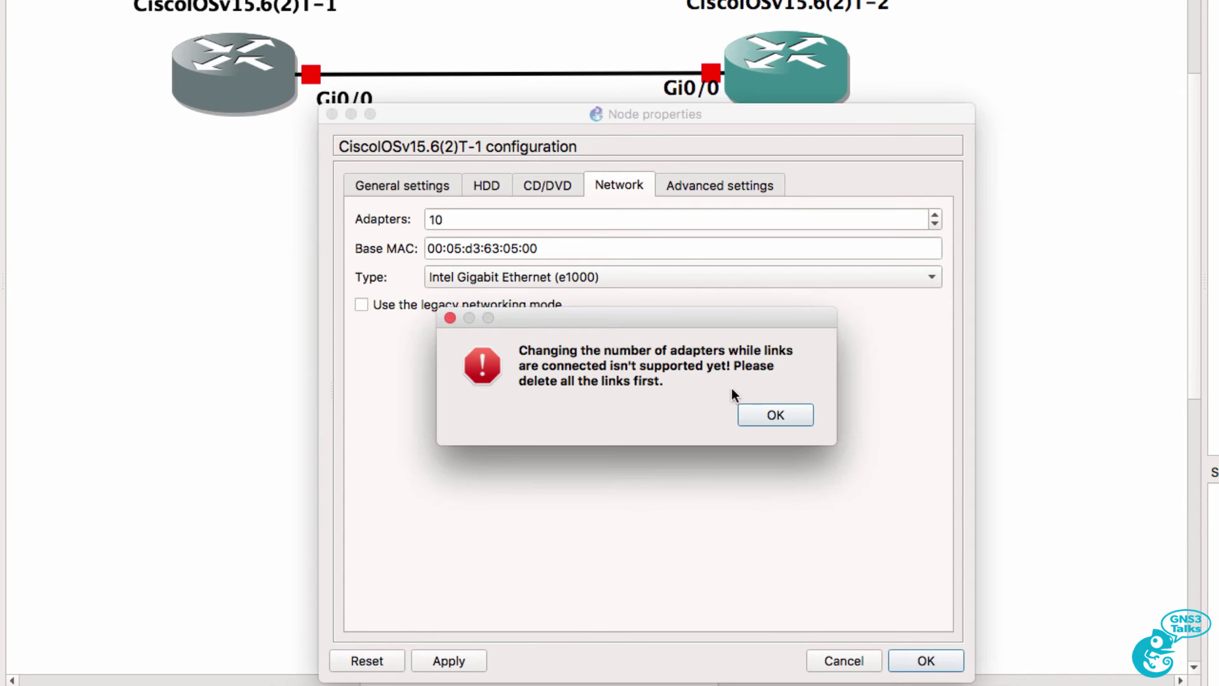
click(765, 413)
Step: Cancel T-1's settings and delete the Gi0/0 link between the two IOSv routers
click(839, 660)
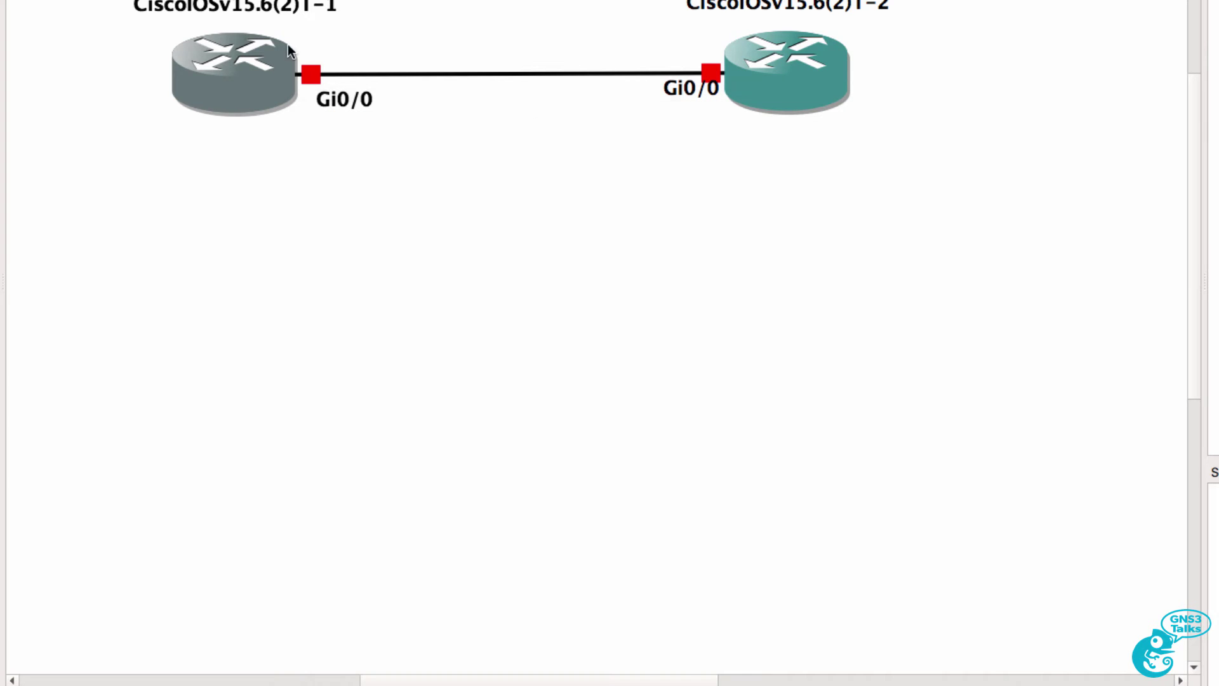
right_click(479, 75)
click(509, 109)
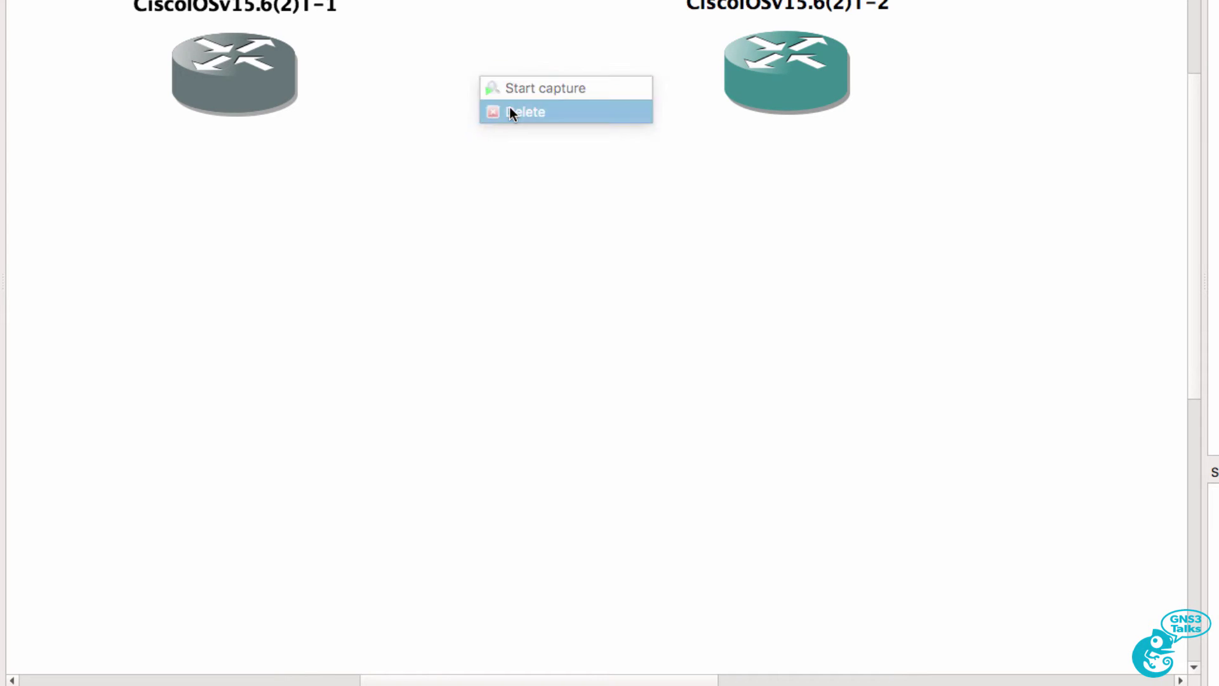
Step: Raise router T-1's network adapter count to 10 and save it
right_click(205, 61)
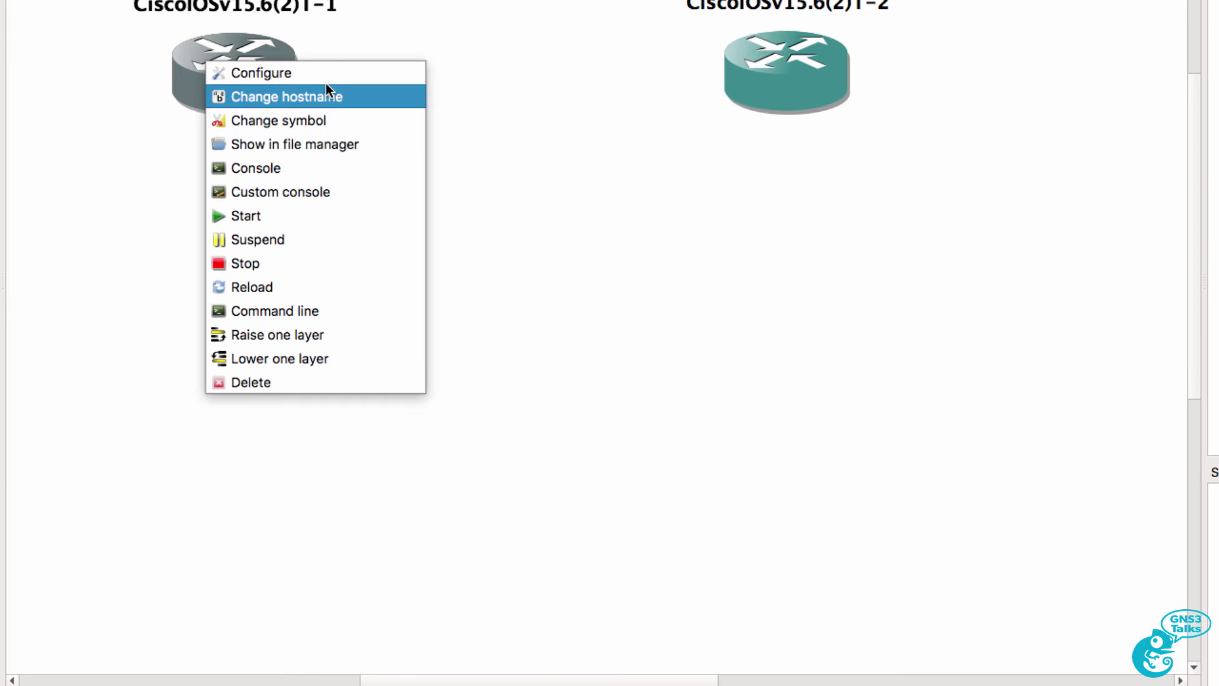
click(325, 76)
drag(771, 29, 393, 124)
click(495, 188)
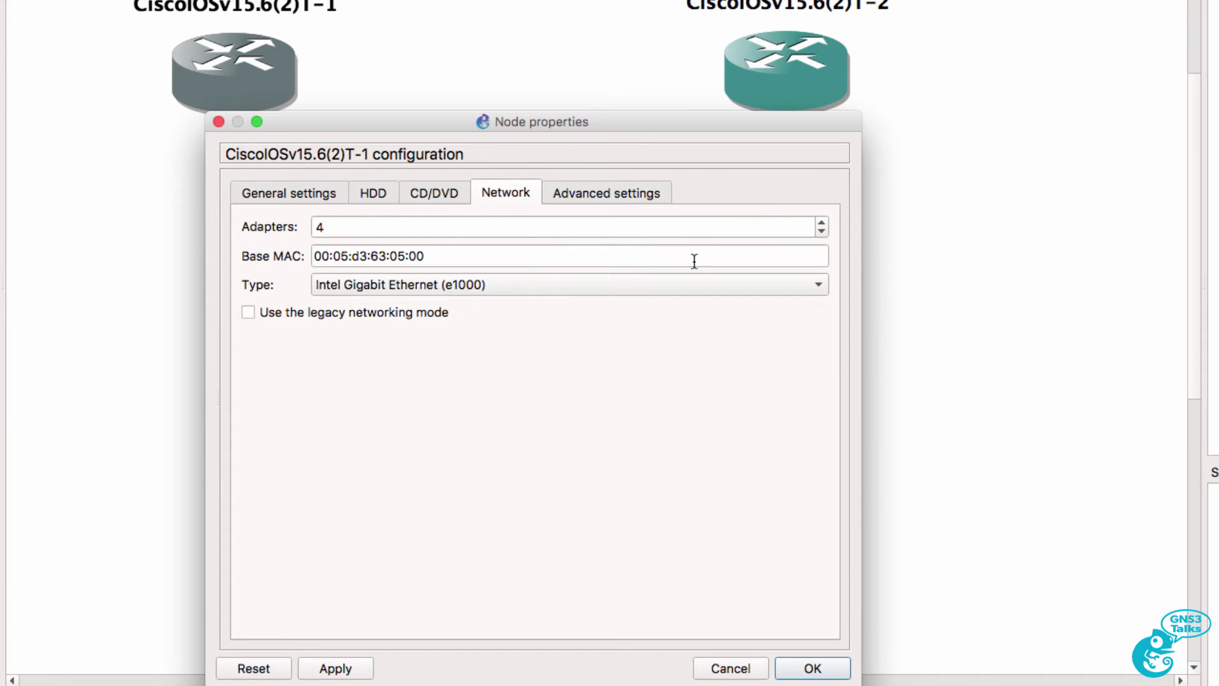
click(820, 224)
click(821, 223)
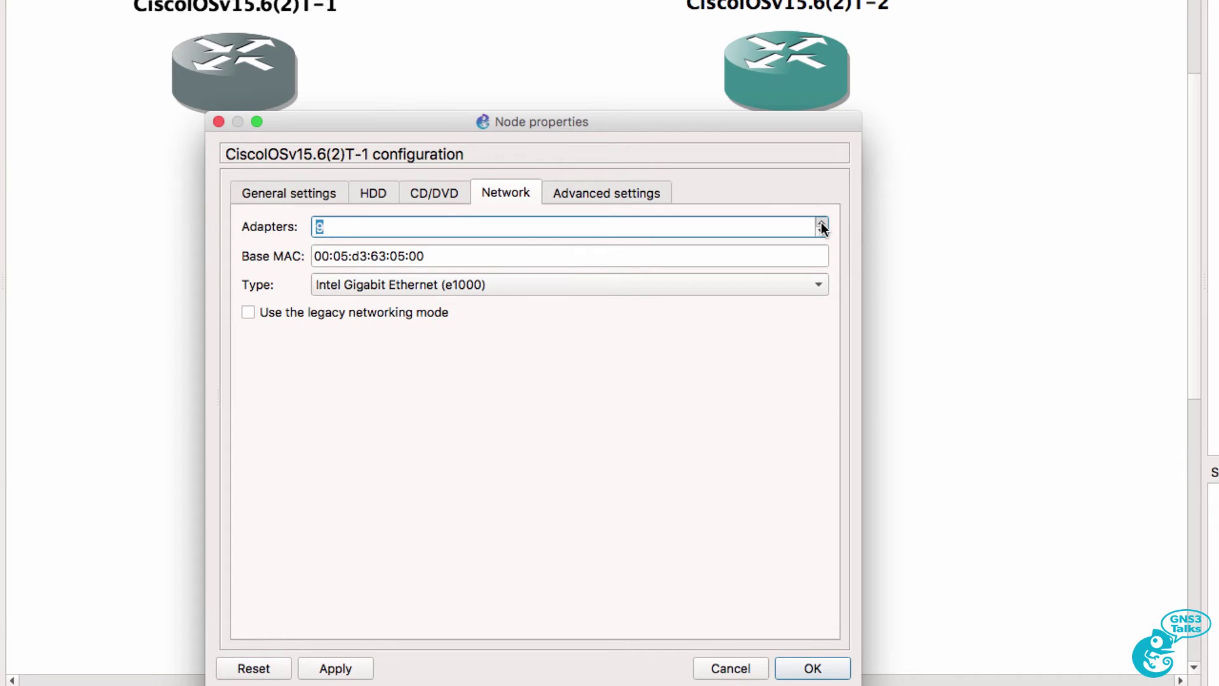
click(821, 224)
click(794, 668)
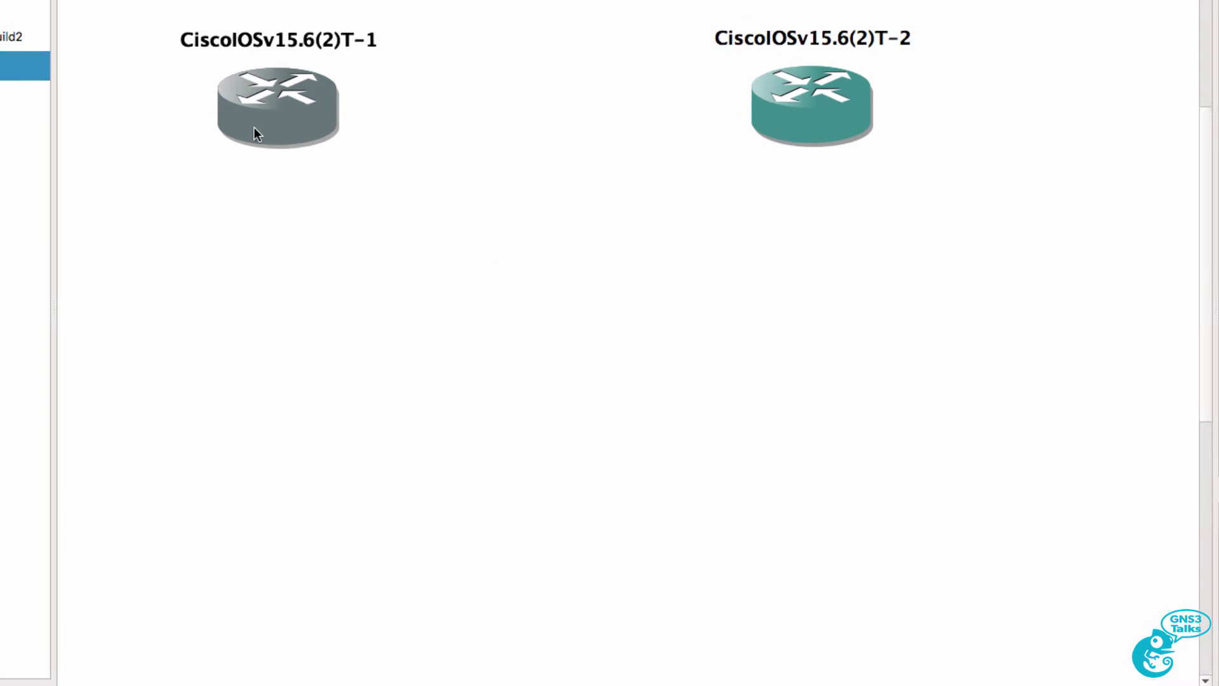
Step: Relink T-1's Gi0/0 to T-2's Gi0/0
click(21, 376)
click(434, 254)
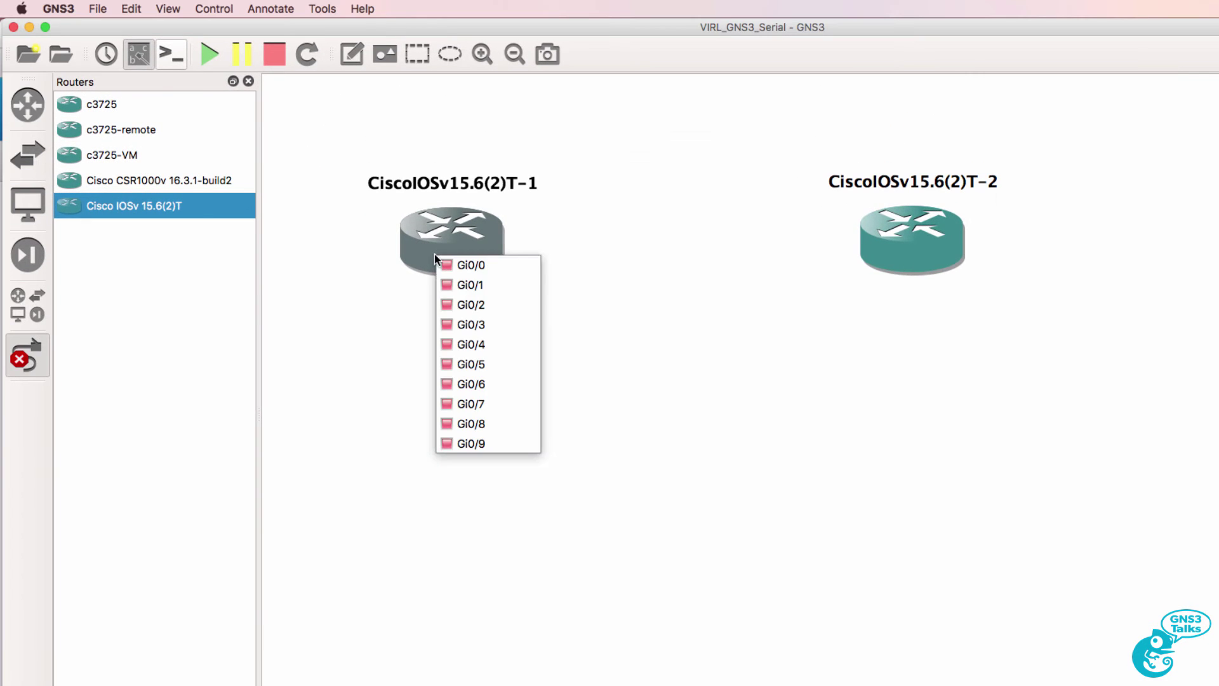
click(469, 265)
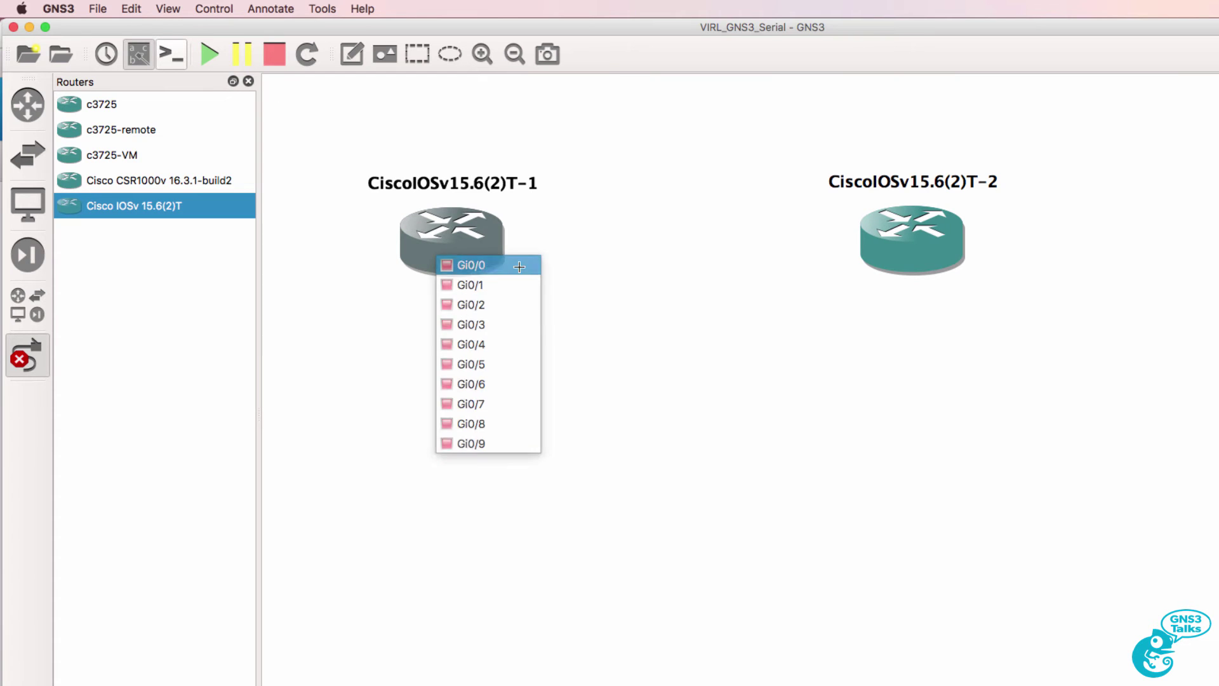
click(876, 245)
click(928, 252)
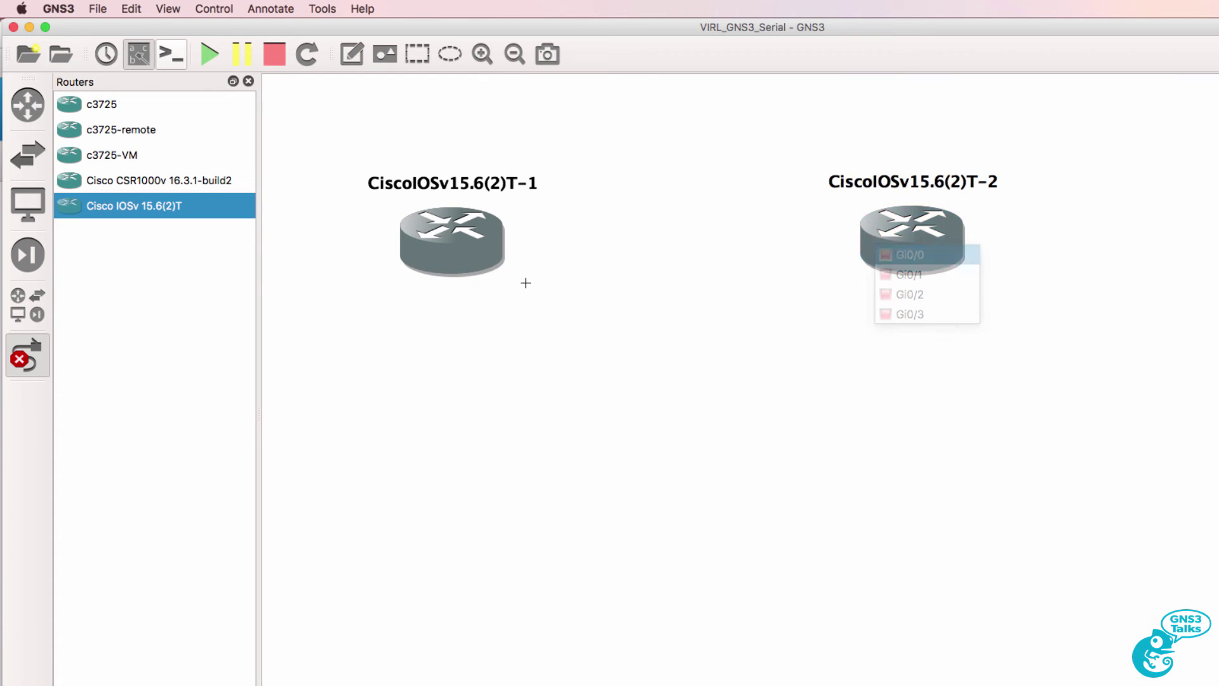
click(471, 249)
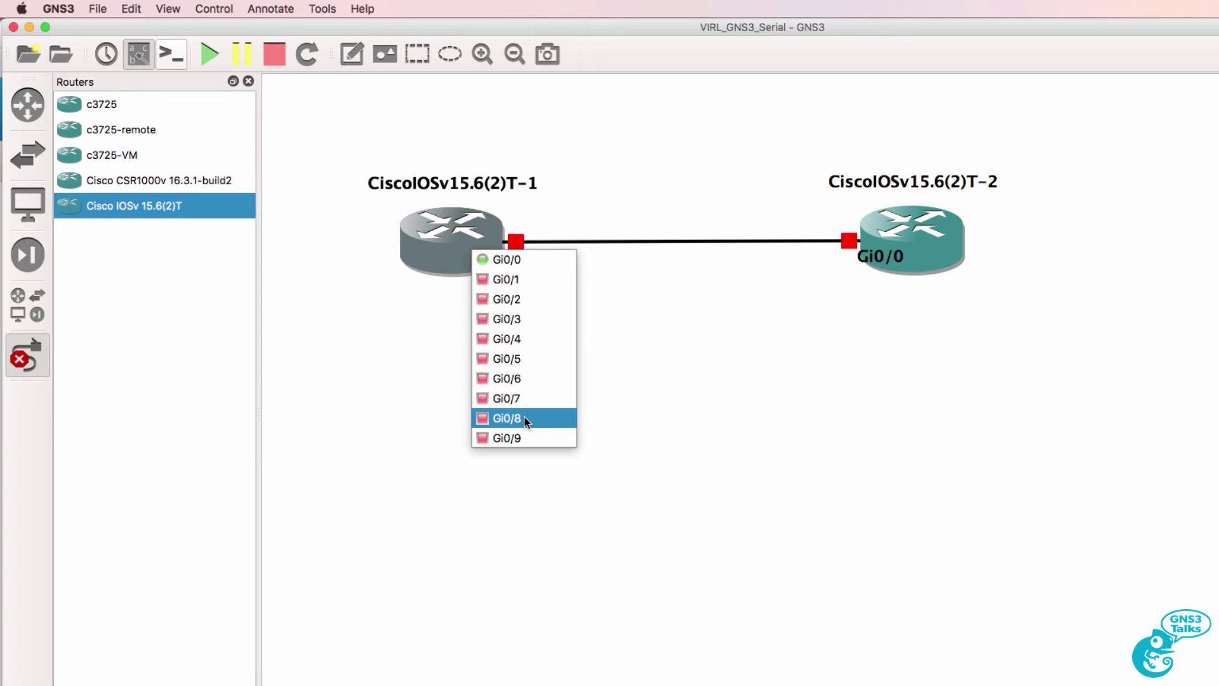
Step: Place a c3725-VM router, R1, on the canvas
key(Escape)
drag(112, 155, 469, 423)
click(471, 447)
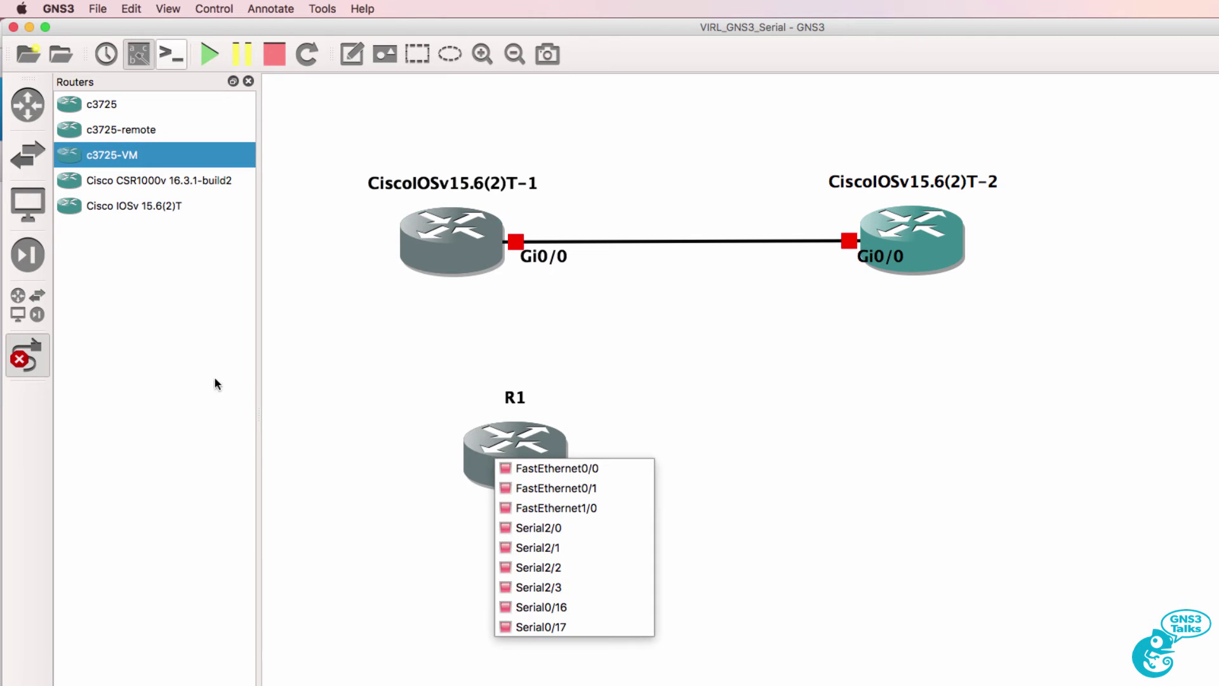
key(Escape)
Step: Fit a WIC-2T serial card in R1's wic 2 slot instead of WIC-1T
right_click(451, 432)
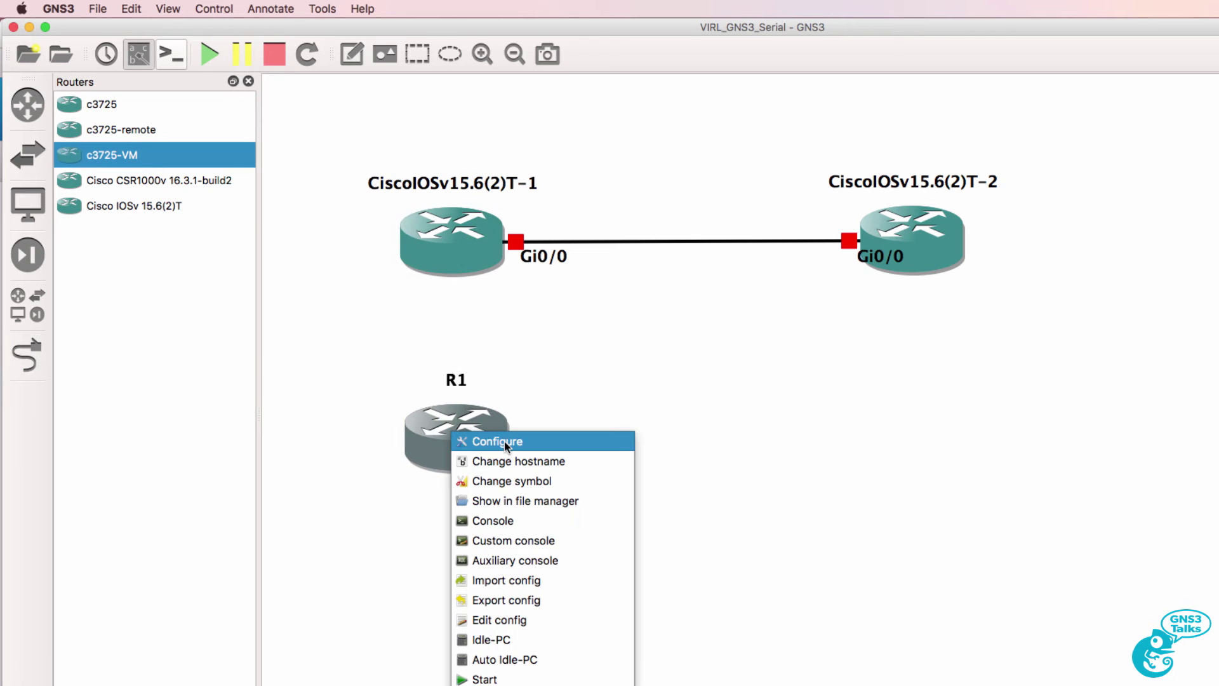
click(504, 441)
drag(825, 59, 624, 150)
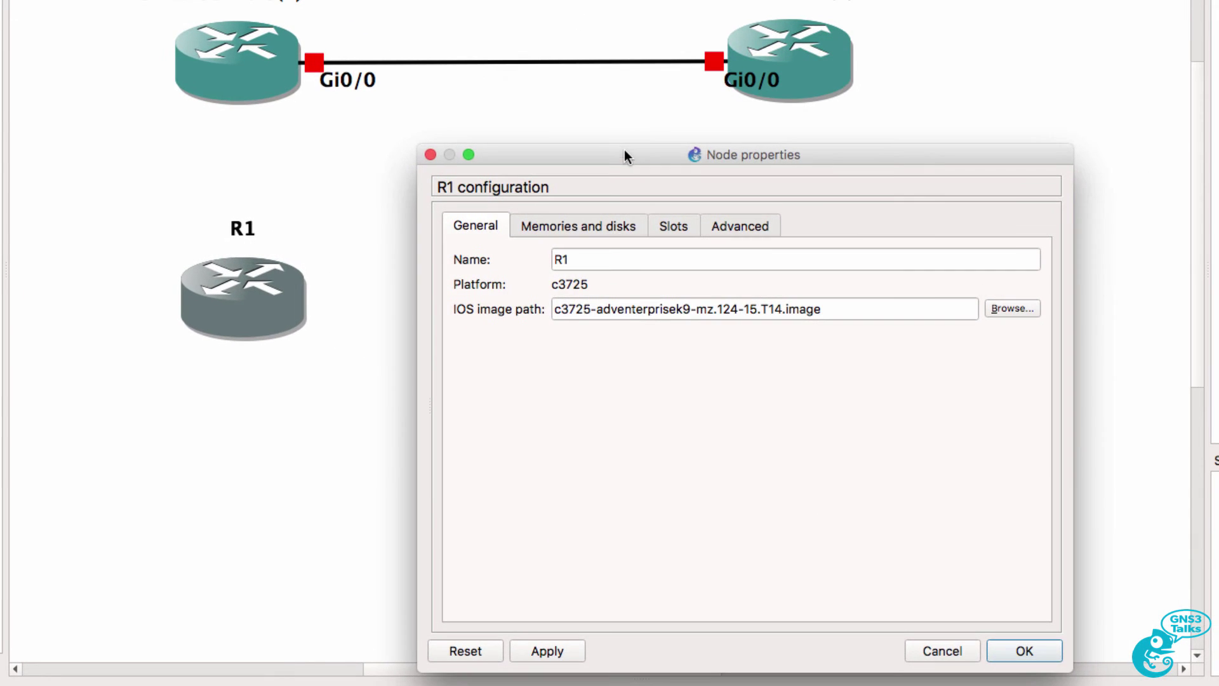
drag(824, 309, 409, 307)
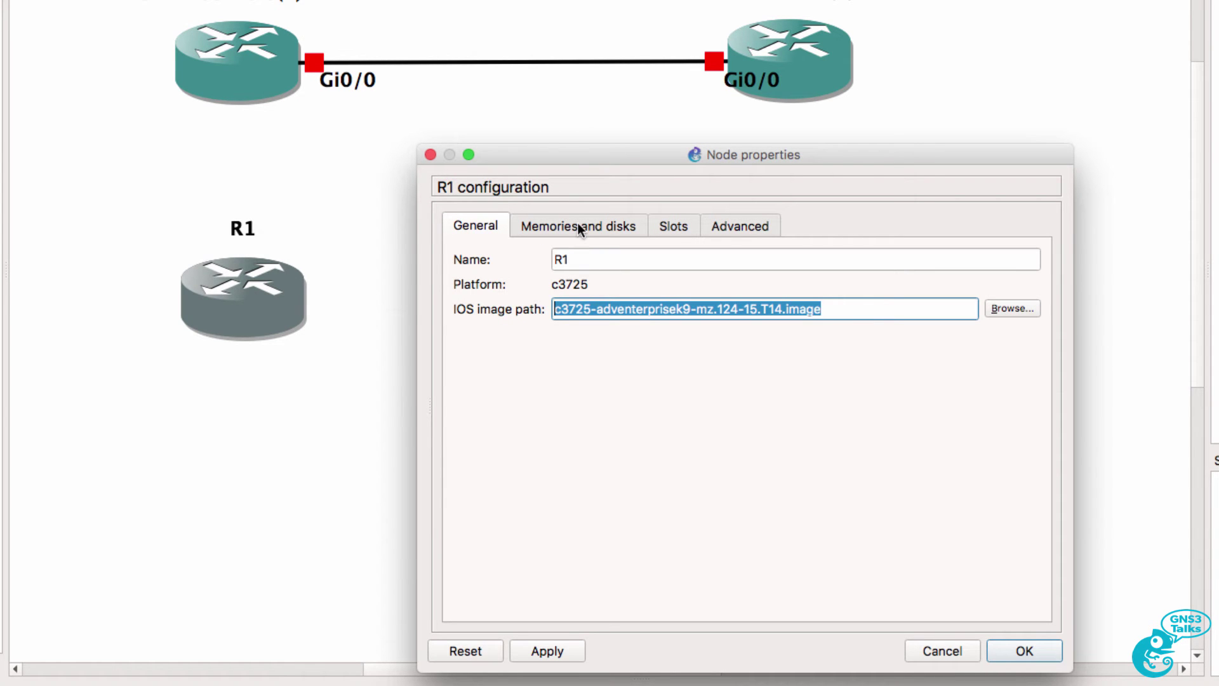
click(664, 228)
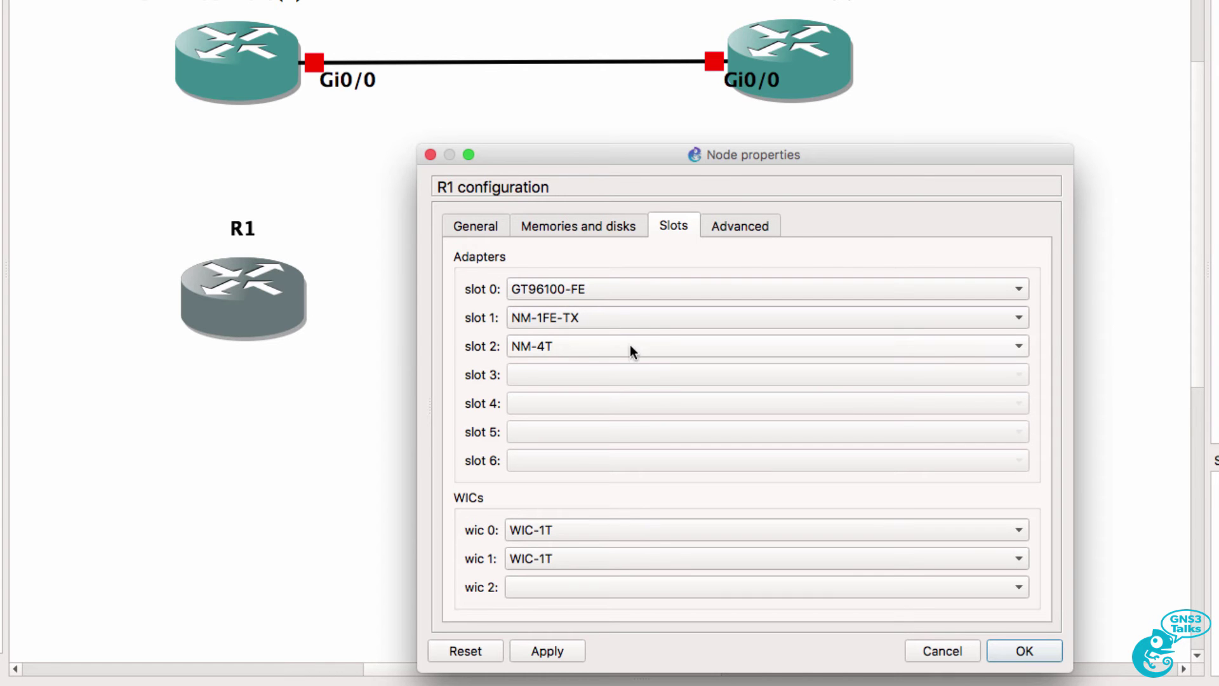
click(681, 586)
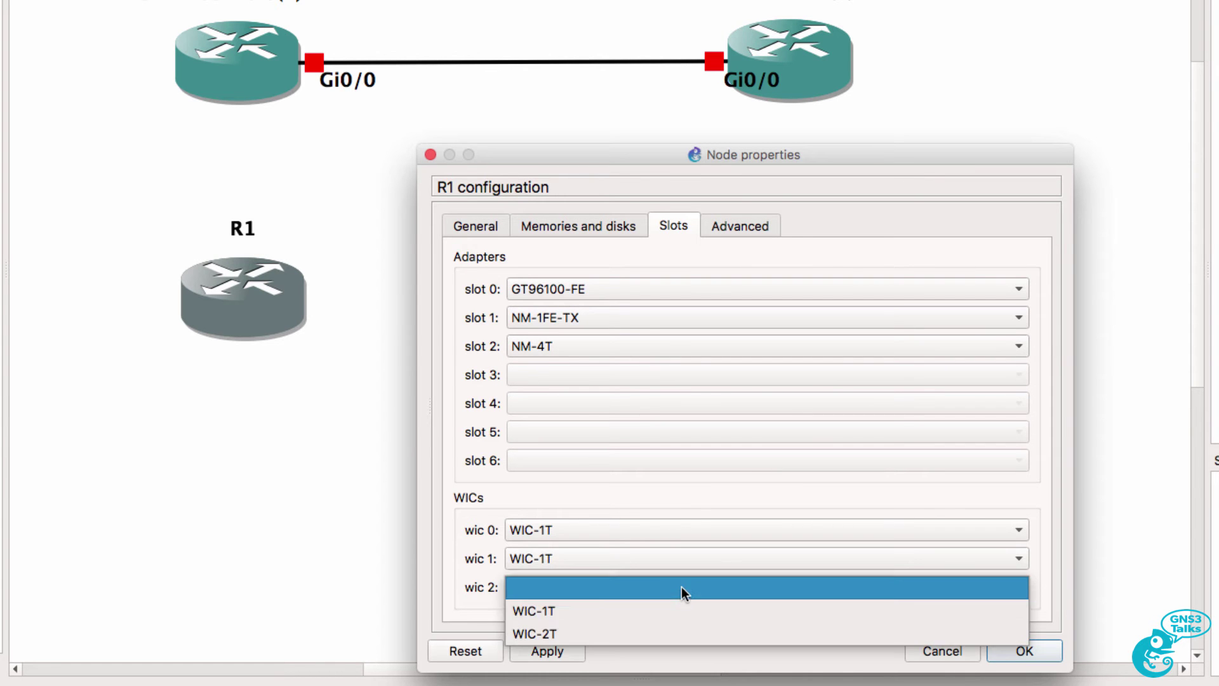
click(669, 611)
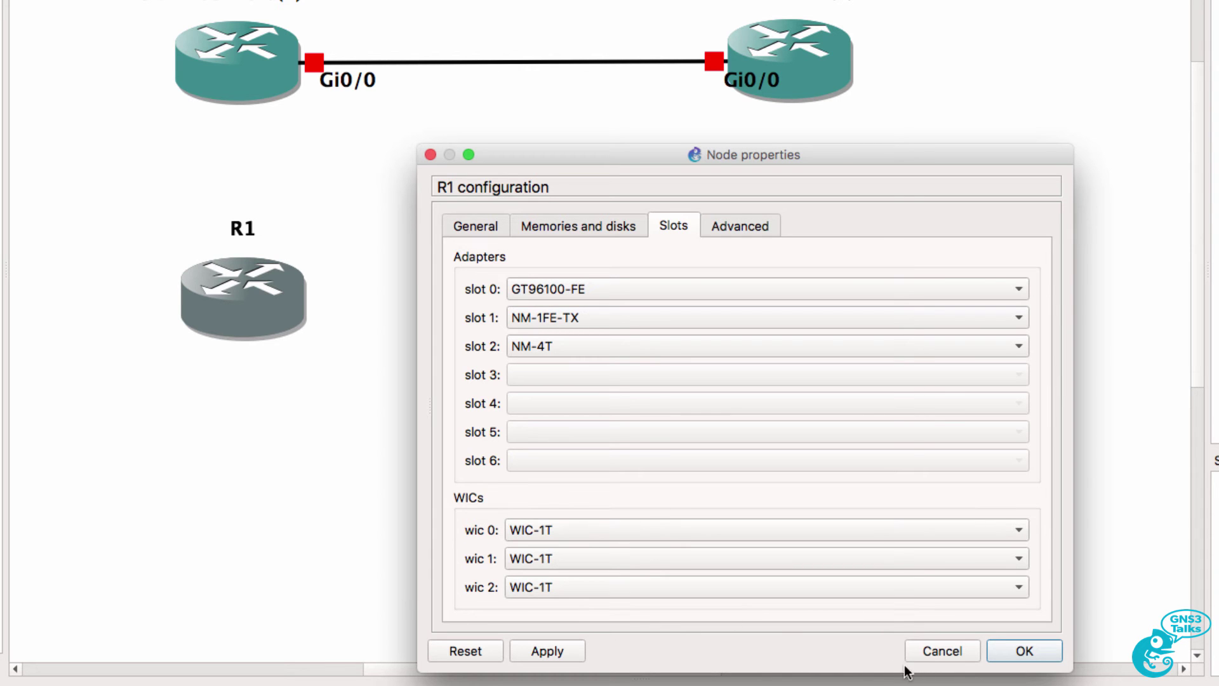
click(686, 589)
click(678, 610)
click(1013, 654)
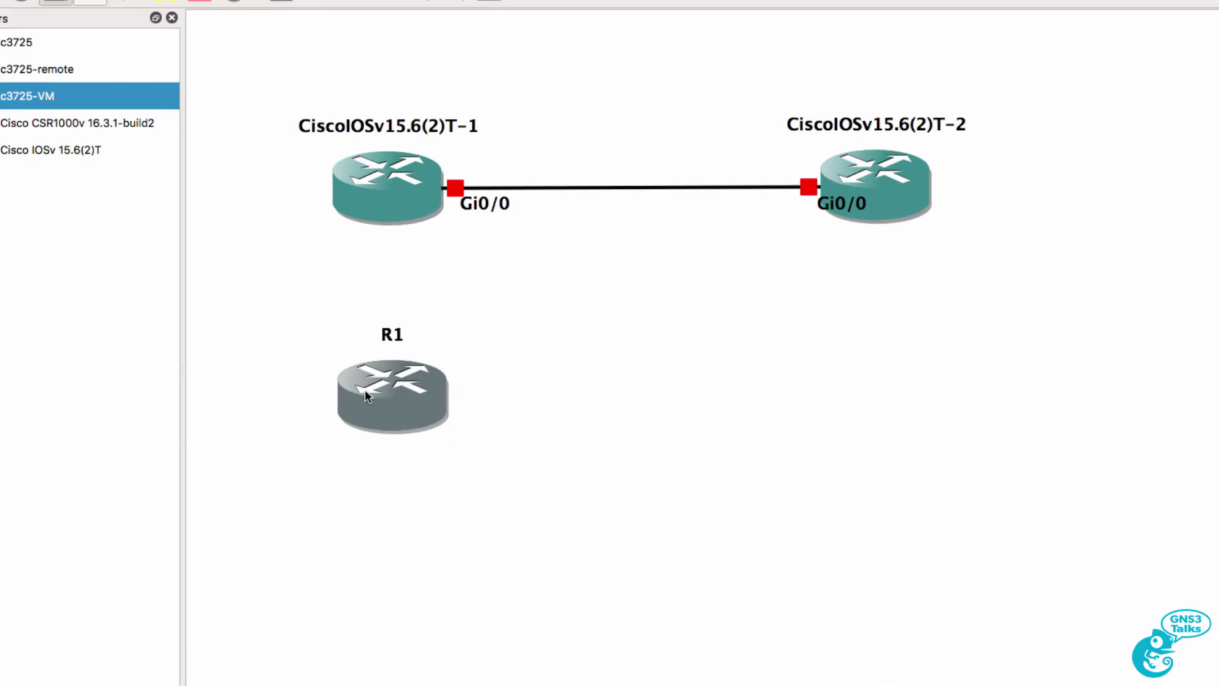
click(28, 356)
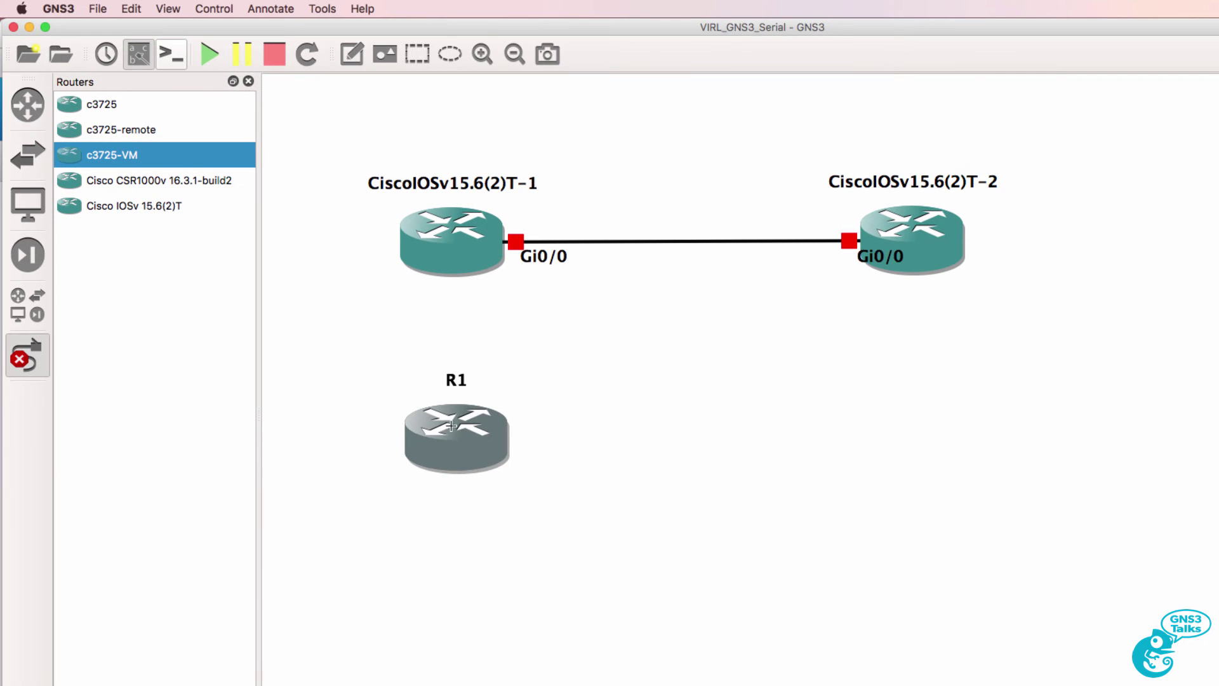
click(451, 426)
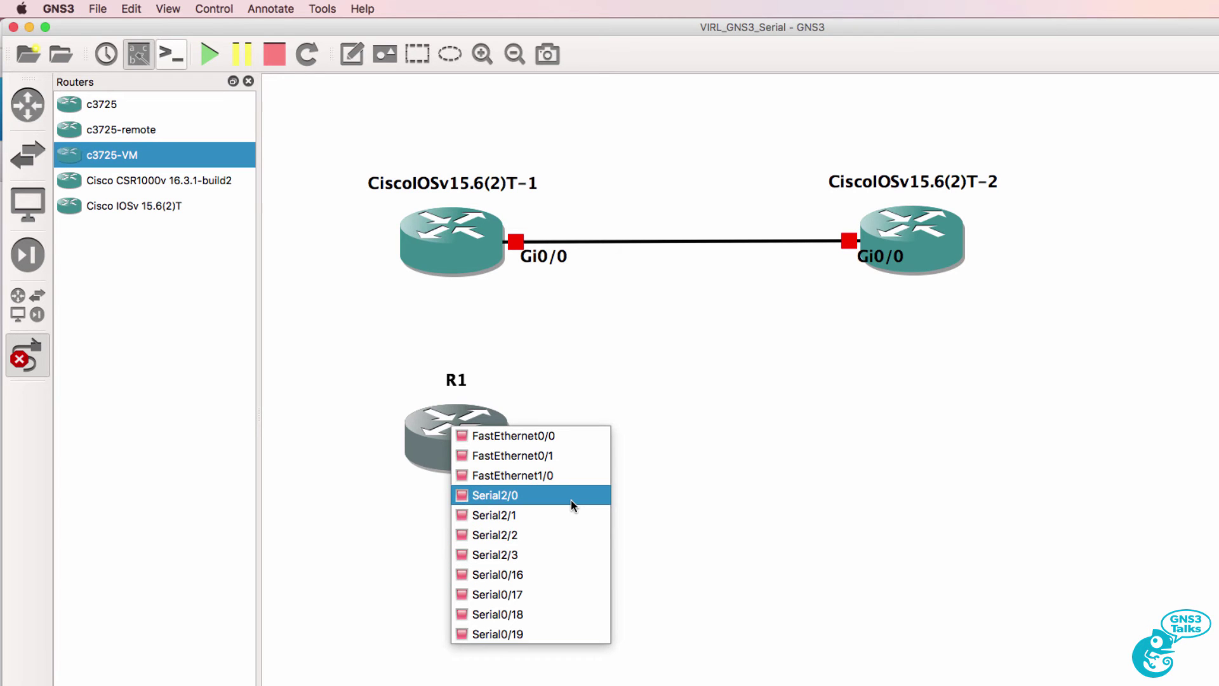
Step: Place c3725 router R2 right of R1 and run a serial link from R1's Serial2/0 to R2
click(35, 361)
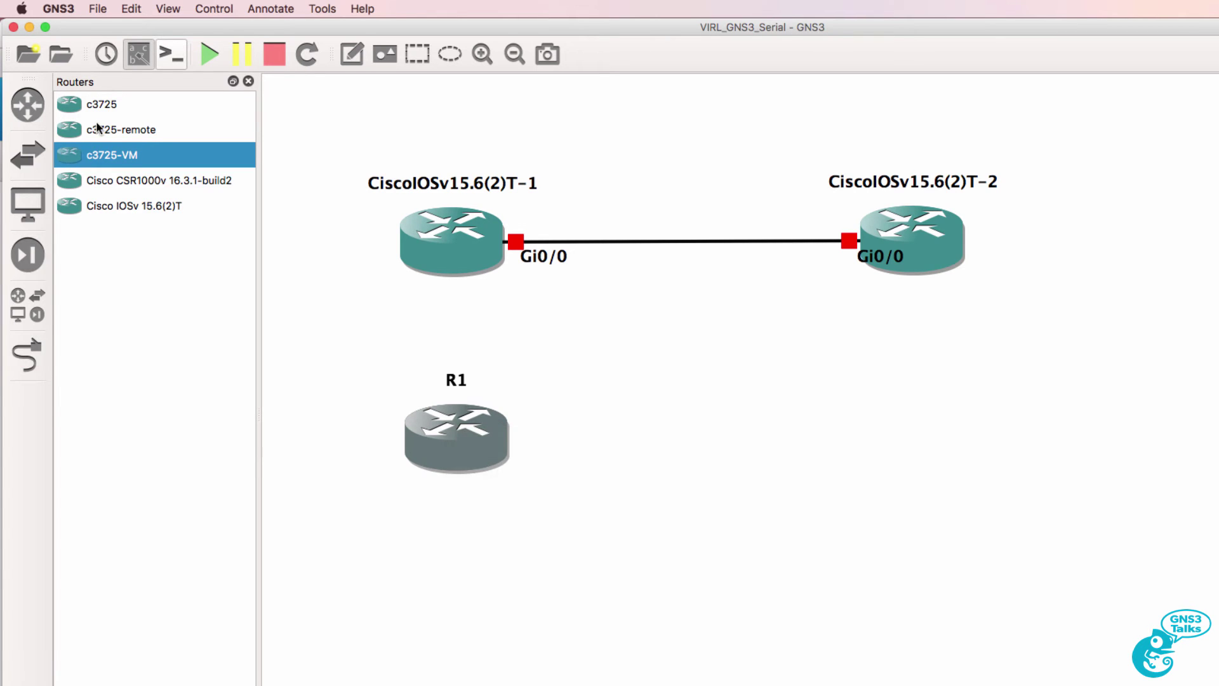
drag(126, 159, 881, 427)
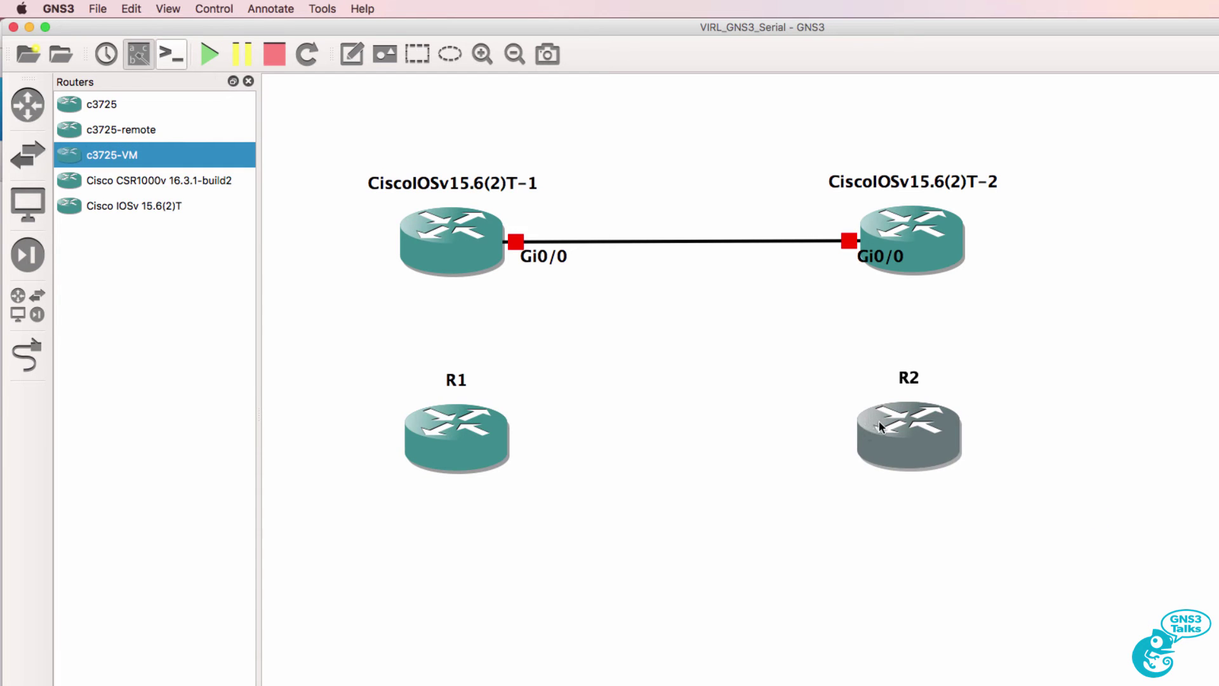
click(12, 367)
click(466, 447)
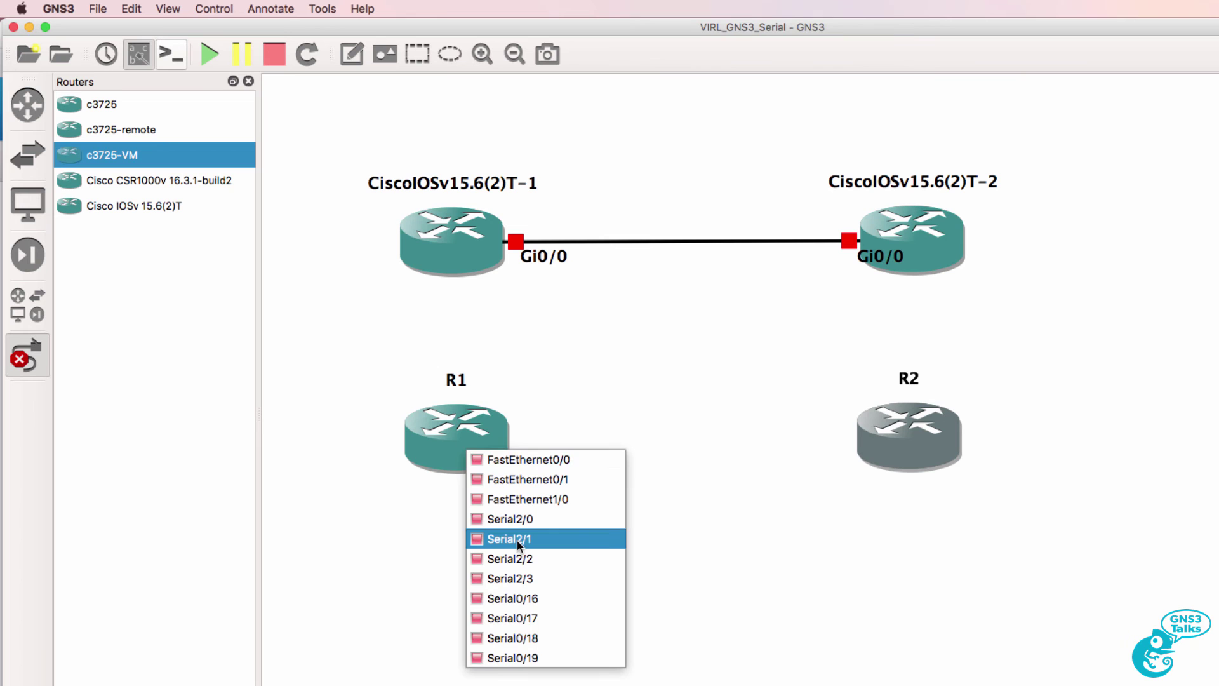
click(511, 518)
click(909, 437)
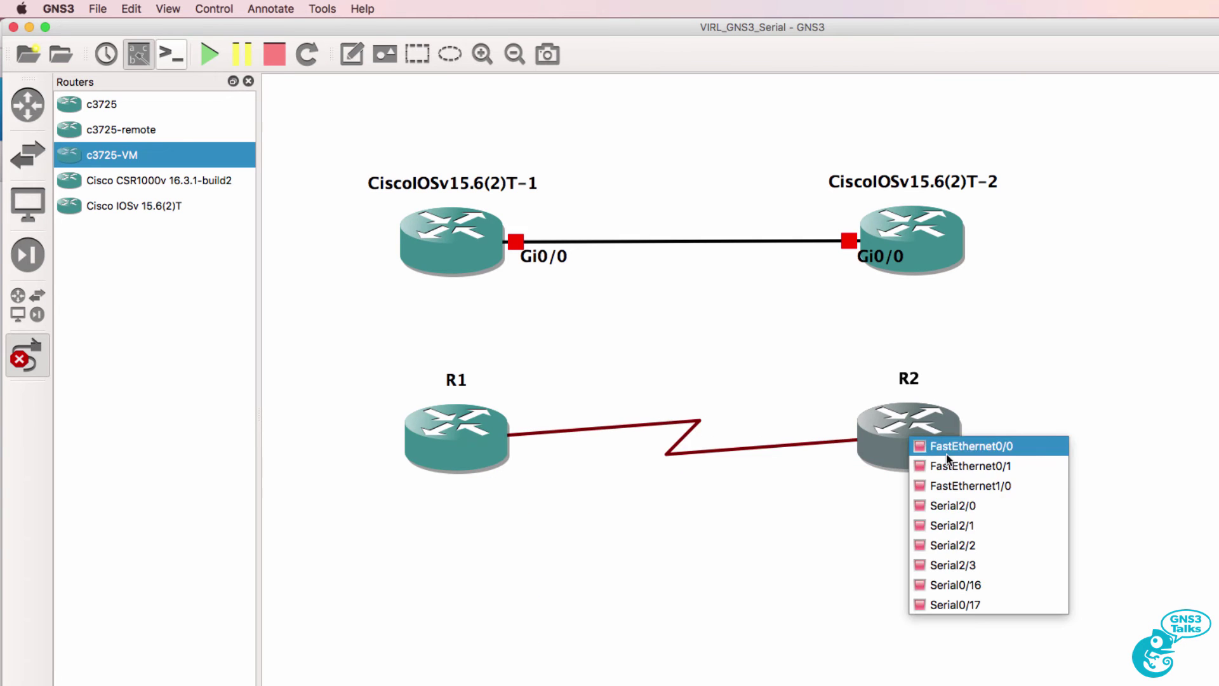
Step: End the serial link on R2's Serial2/0 and link T-1's Gi0/1 to R1's FastEthernet0/0
click(928, 506)
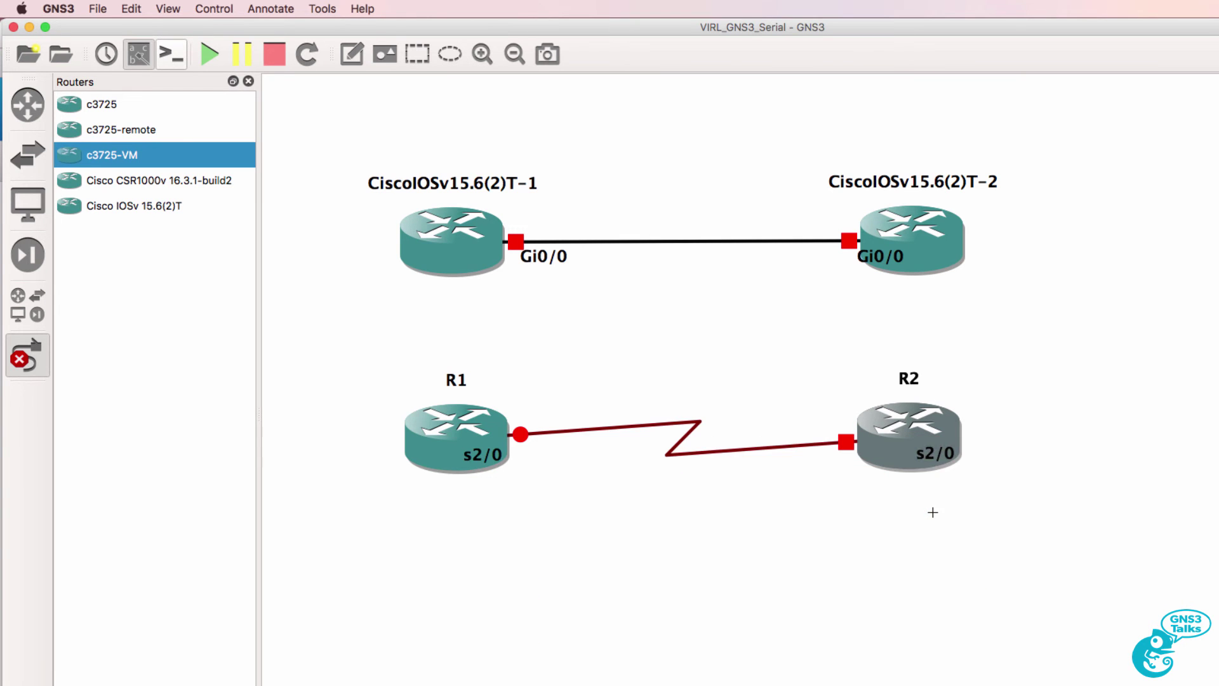
click(33, 351)
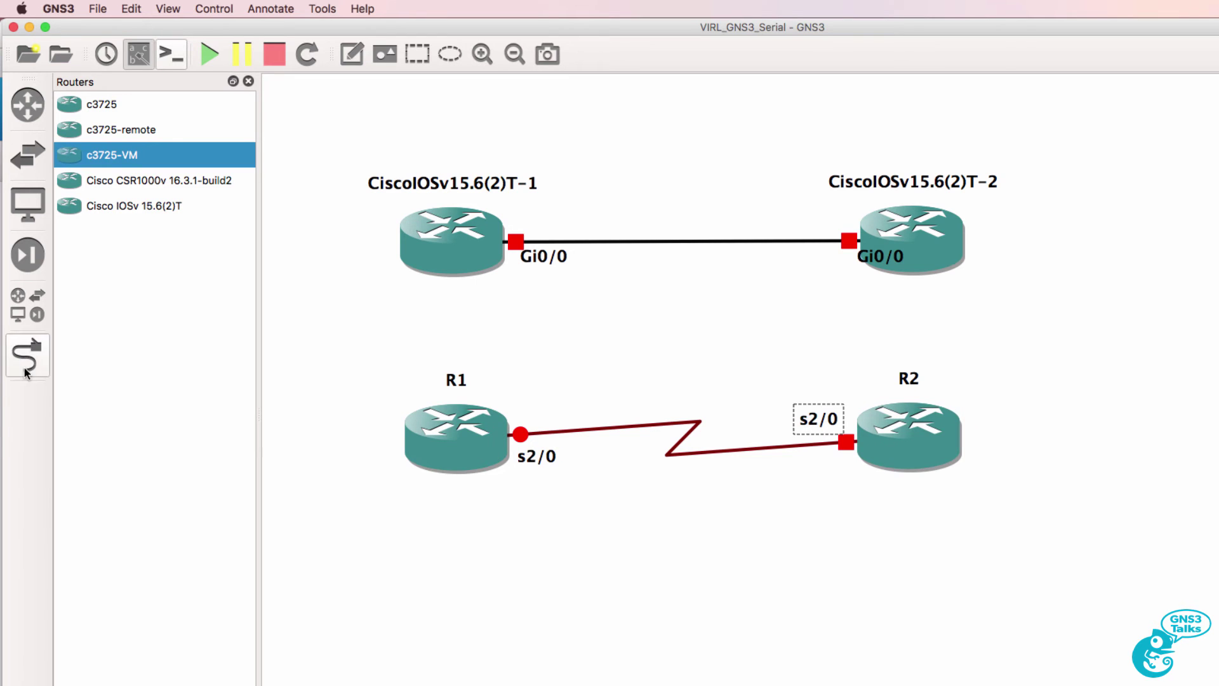
click(27, 373)
click(467, 256)
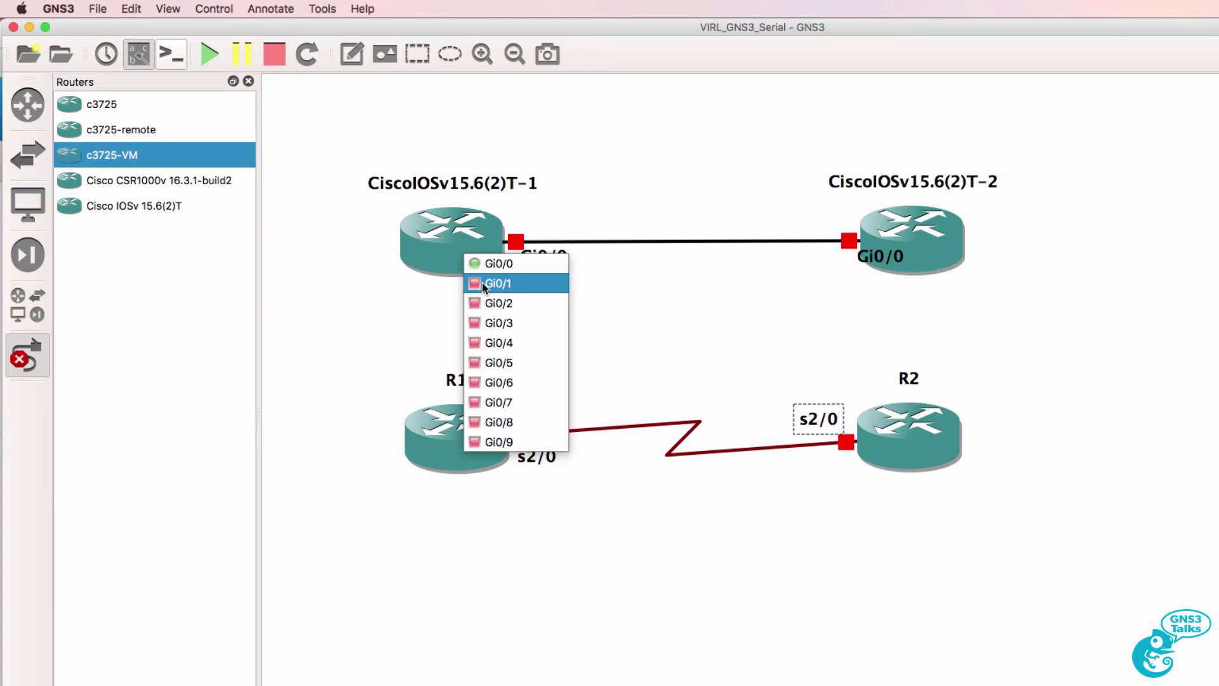
click(482, 284)
click(459, 433)
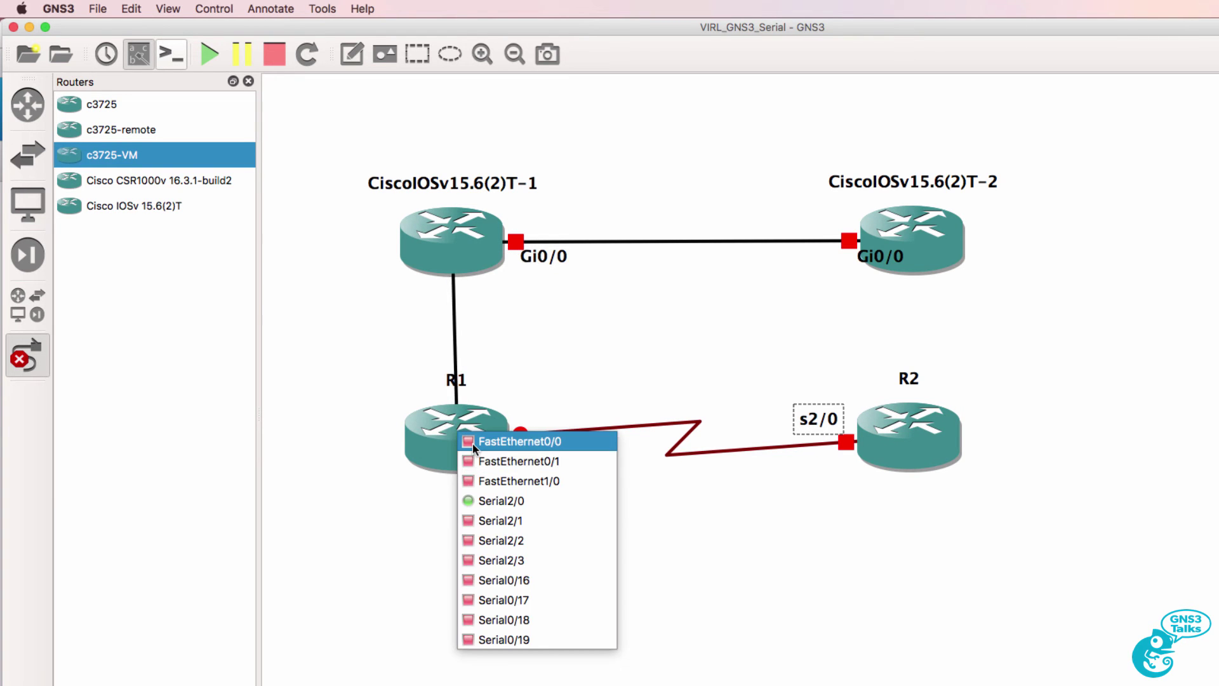
click(472, 442)
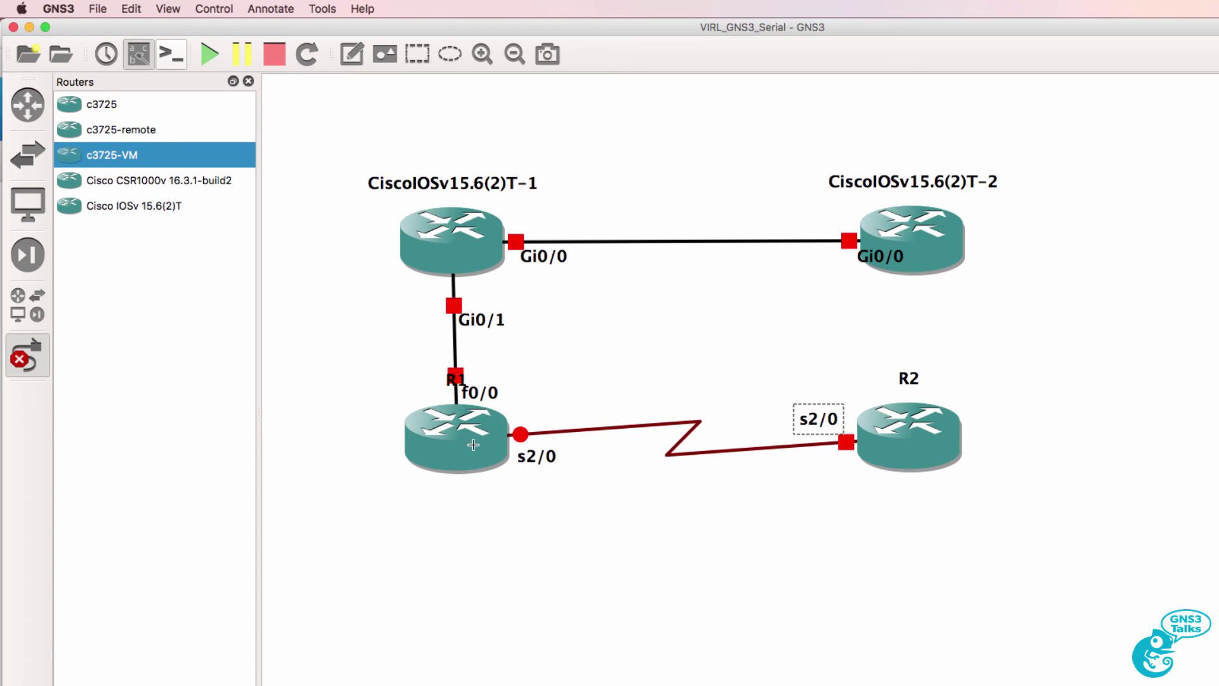
Step: Link T-2's Gi0/1 to R2's FastEthernet0/0
click(942, 243)
click(960, 270)
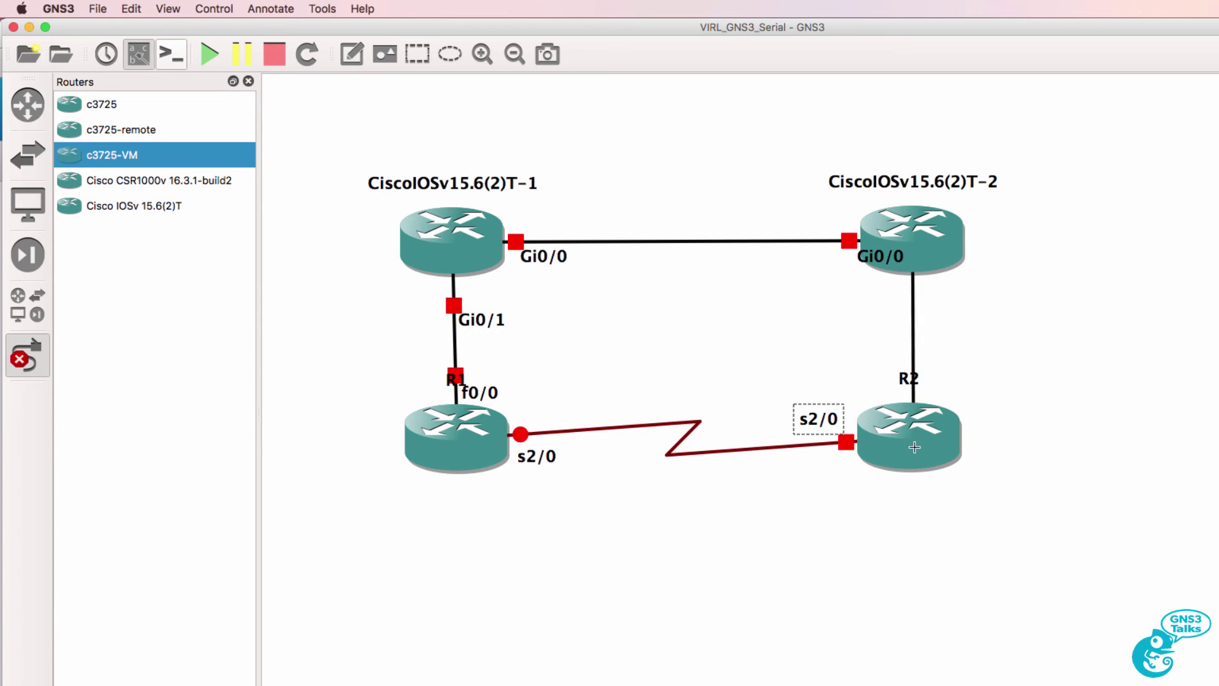
click(930, 431)
click(952, 439)
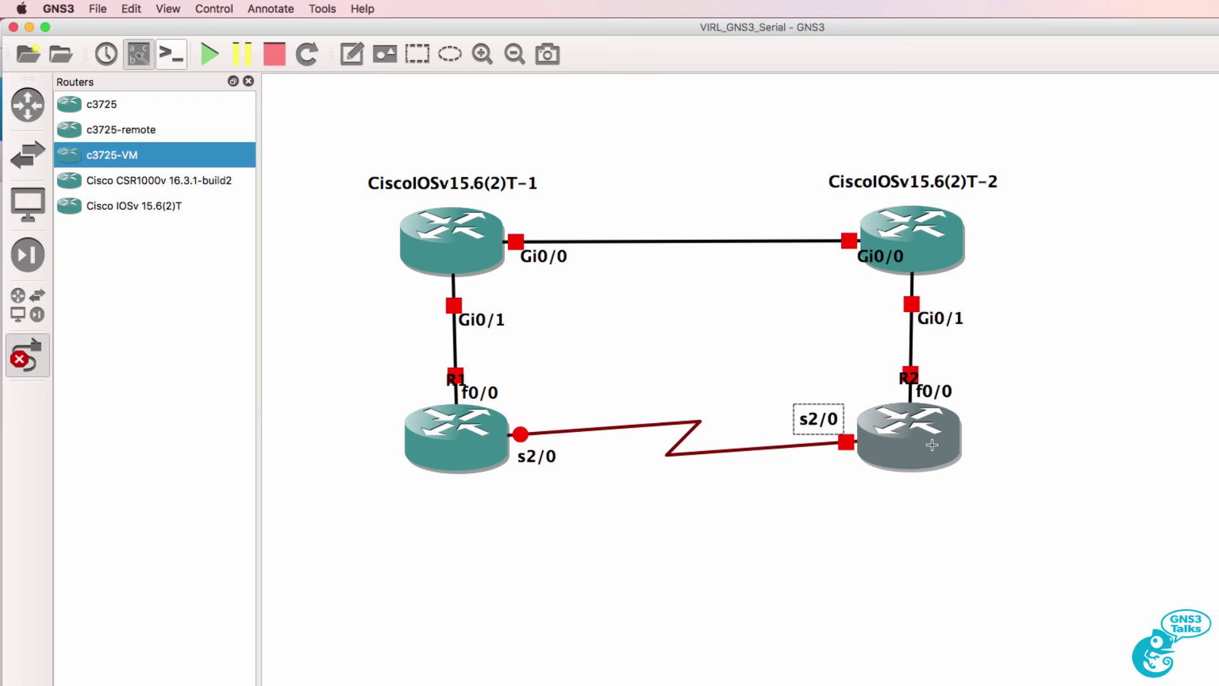
Step: Delete the direct Gi0/0 link between the IOSv routers and reposition the routers and R2, Gi0/1, f0/0 labels
click(38, 347)
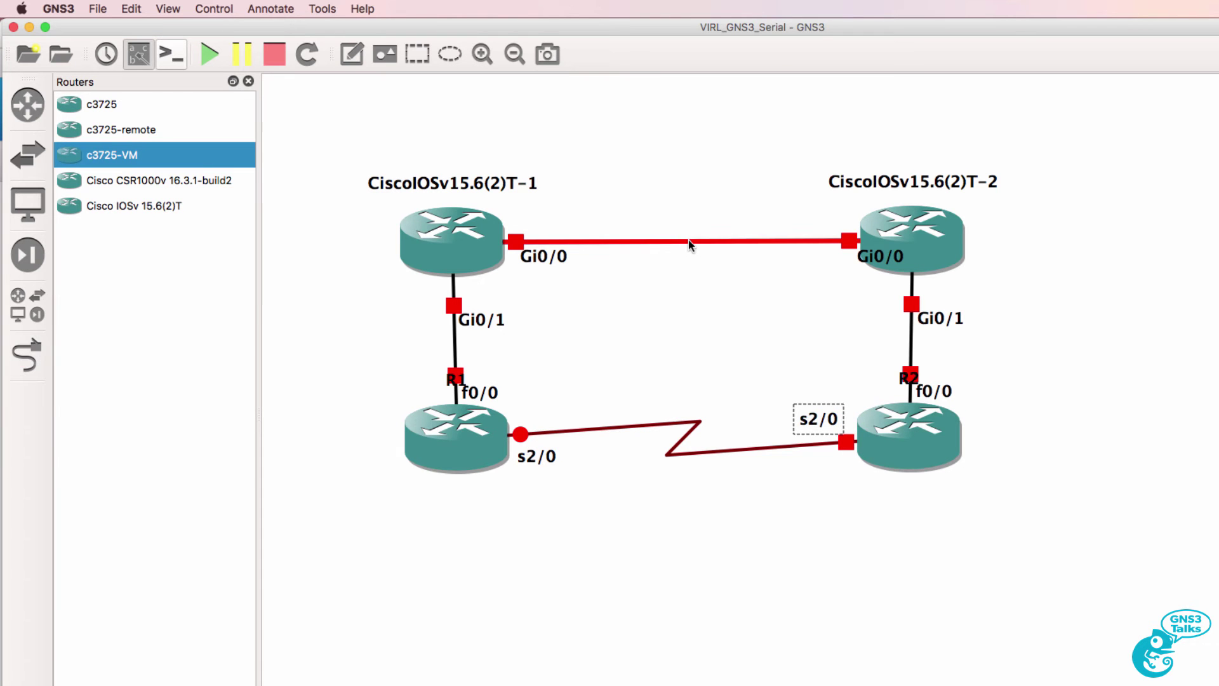
right_click(689, 239)
click(724, 270)
drag(451, 238, 394, 235)
drag(912, 238, 1077, 209)
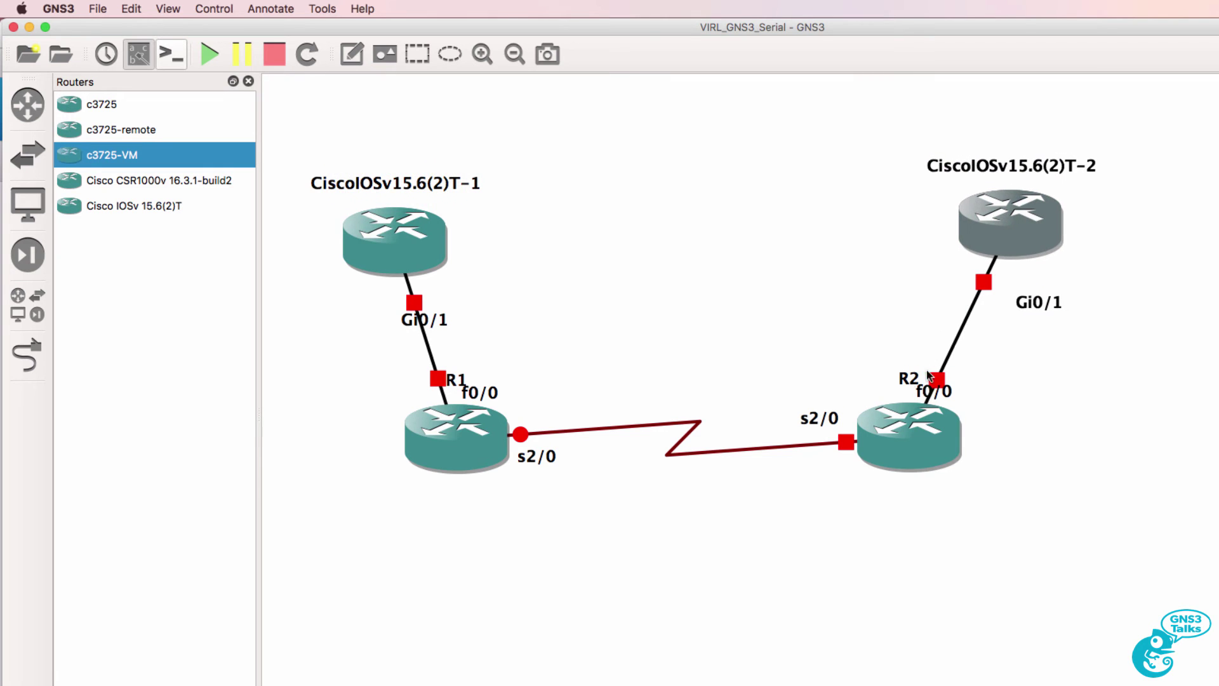
drag(908, 378, 910, 488)
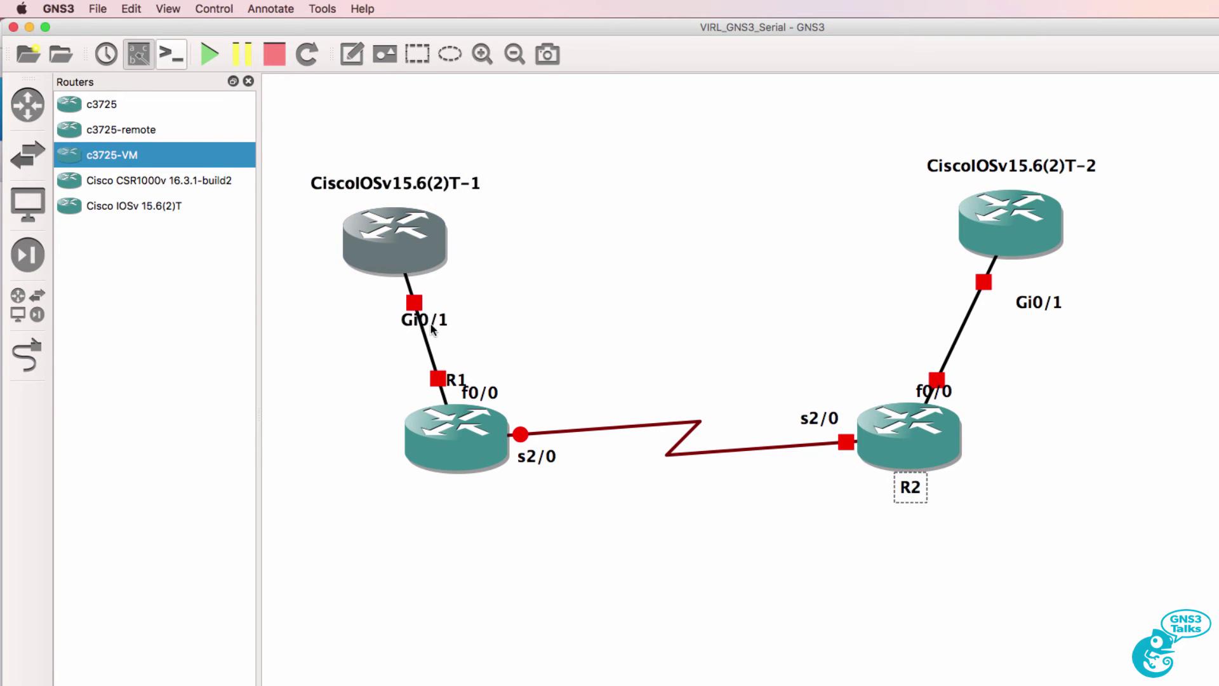
drag(423, 319, 453, 293)
drag(482, 384, 460, 489)
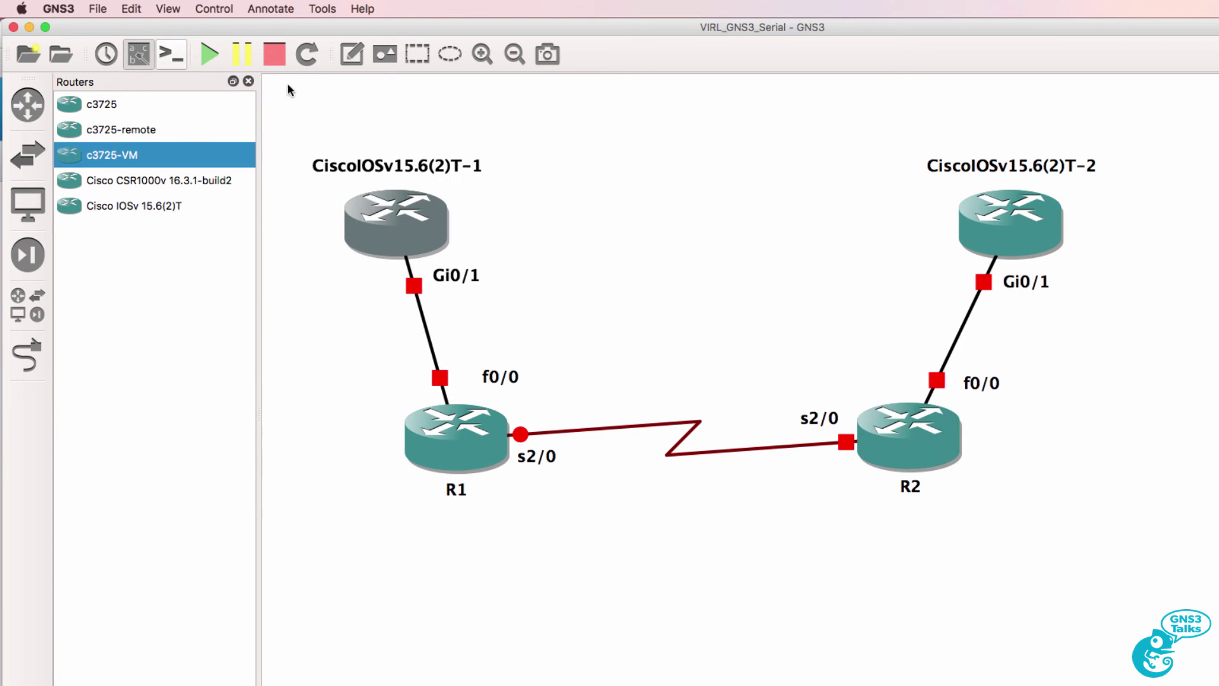
Step: Line the routers up T-1–R1–R2–T-2, with R2's f0/0 label below and Gi0/1 above their links
click(248, 81)
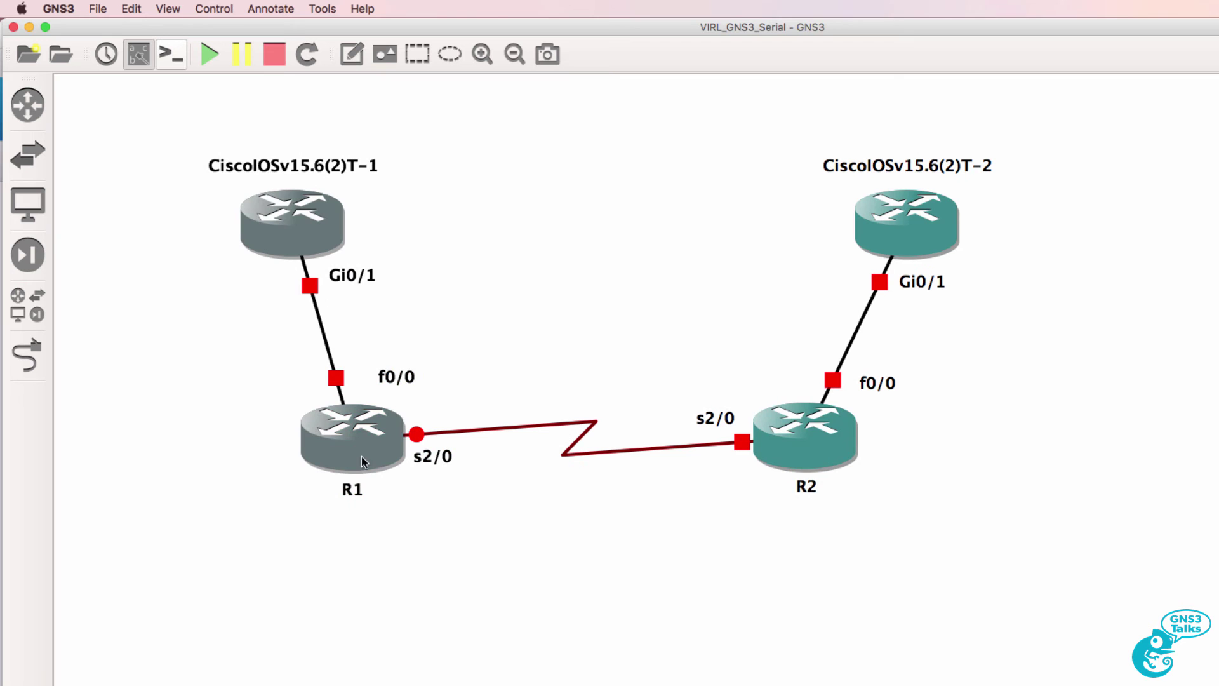
drag(292, 223, 144, 443)
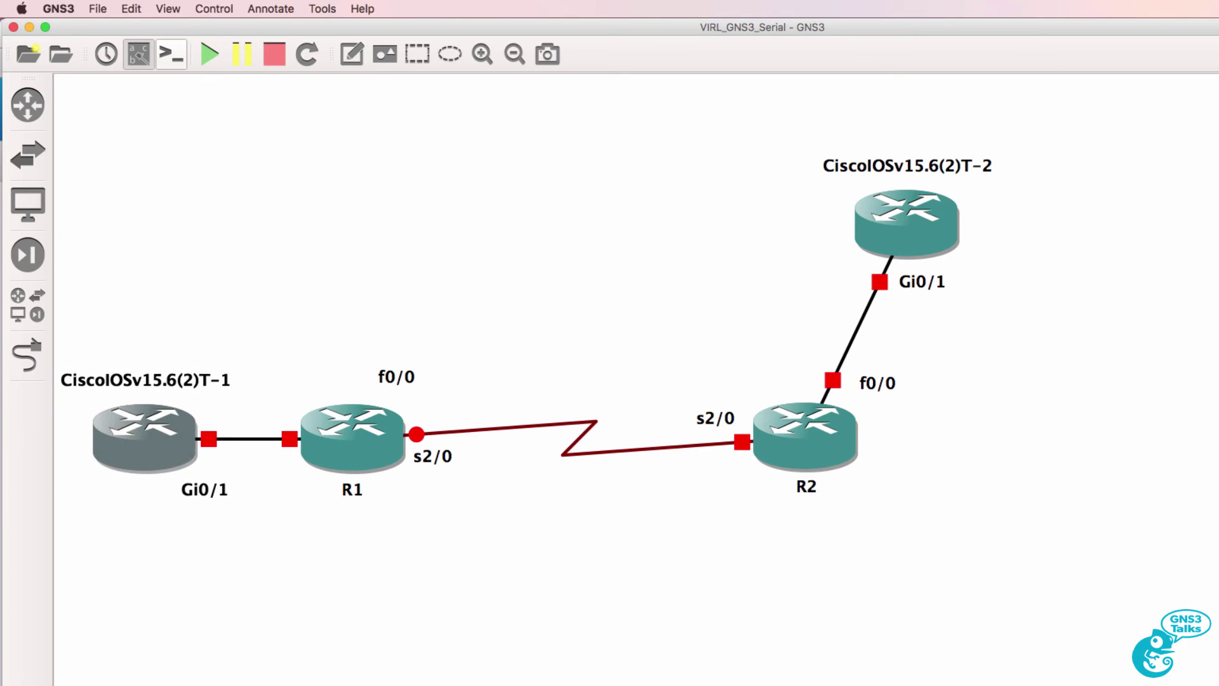
drag(880, 226, 1065, 432)
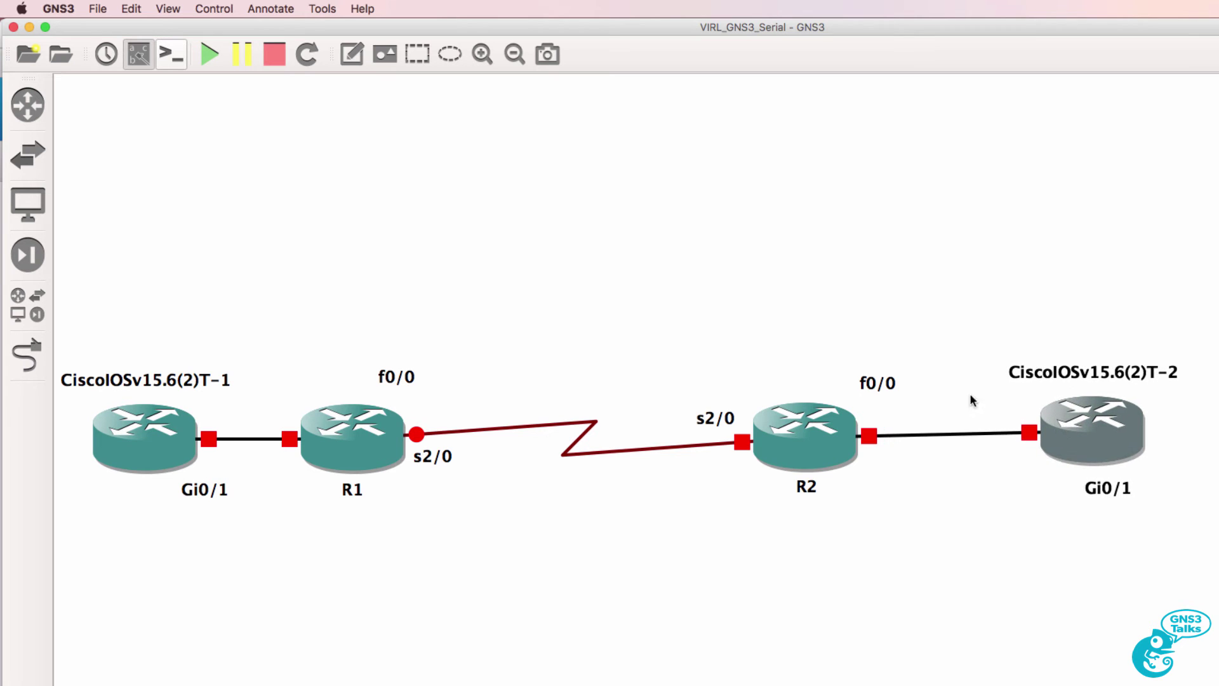
drag(873, 383, 881, 461)
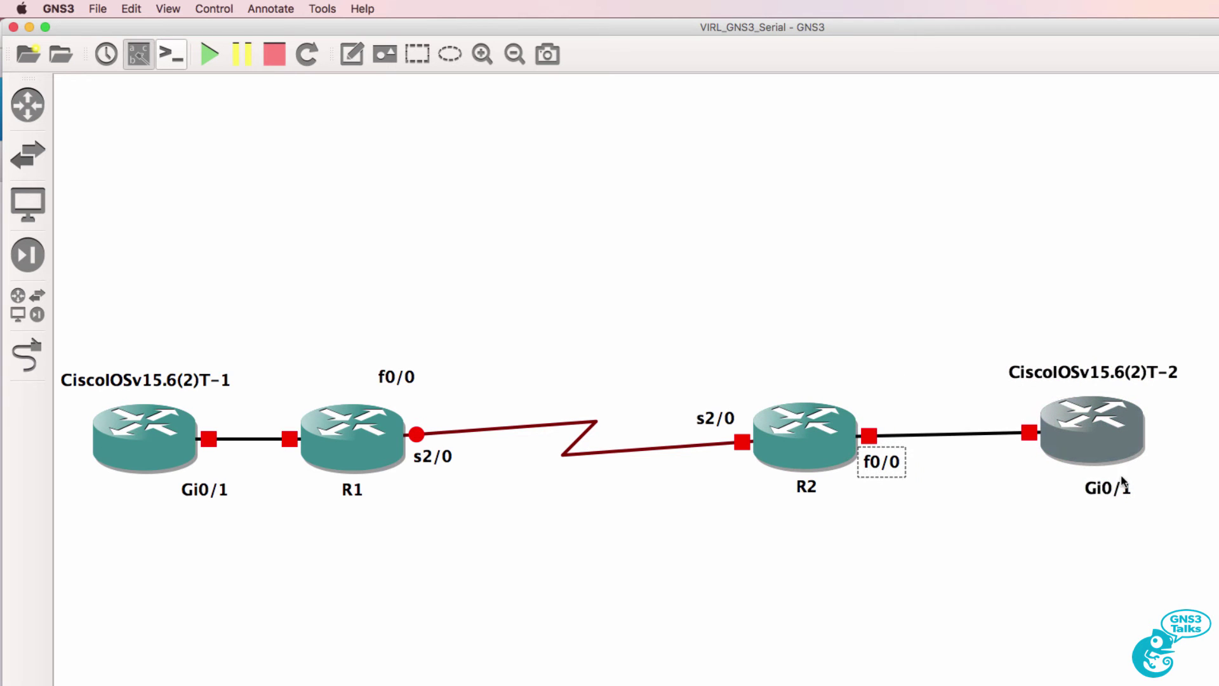
drag(1121, 486, 1021, 459)
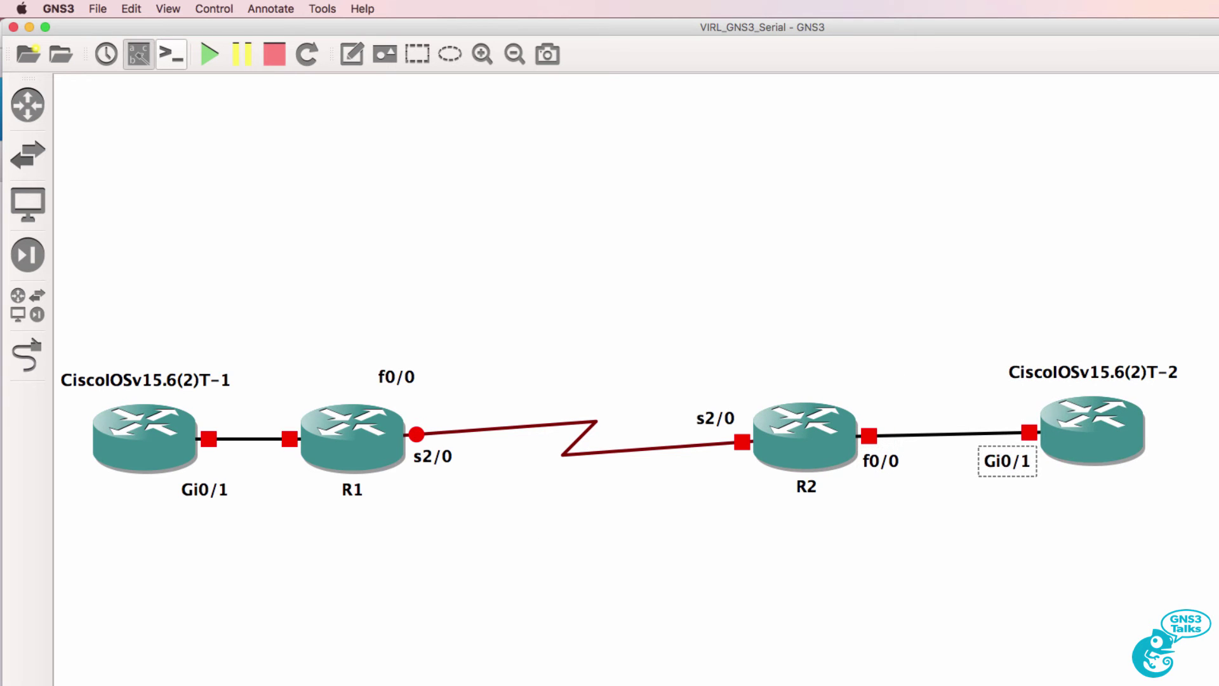
scroll(610, 317, down, 5)
Step: Start all four routers, shift R1 right and R2 slightly left, and open consoles to every device
click(214, 57)
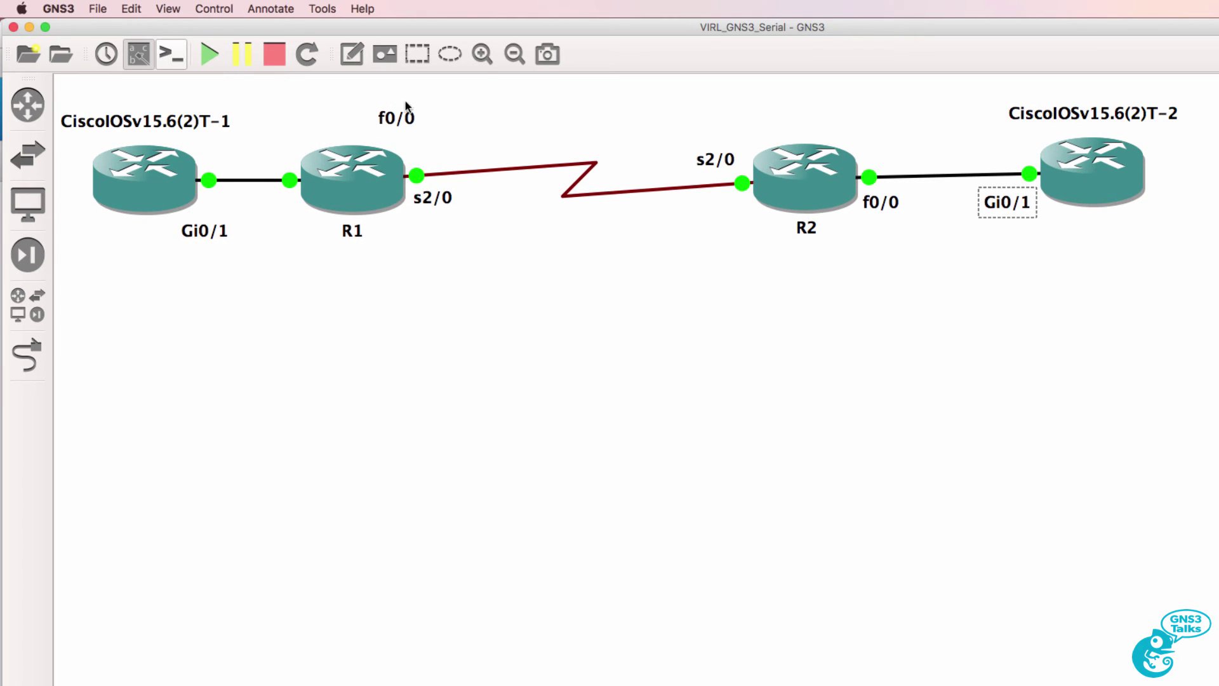
drag(358, 186, 439, 185)
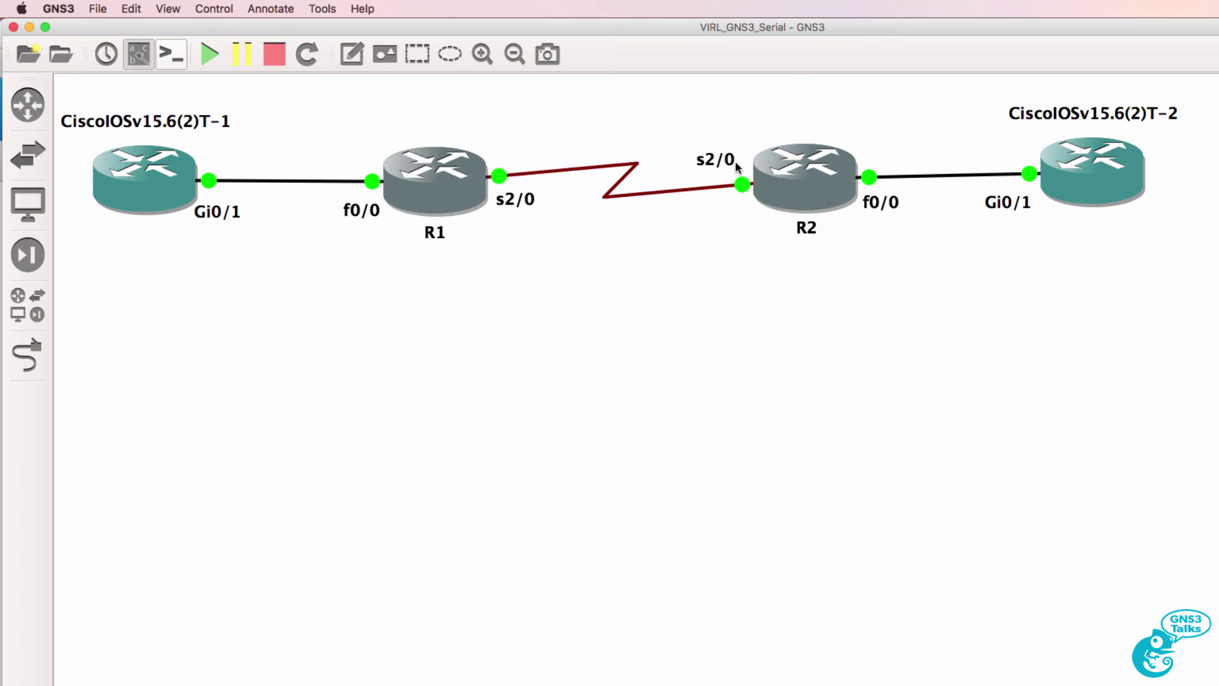
drag(786, 191, 765, 191)
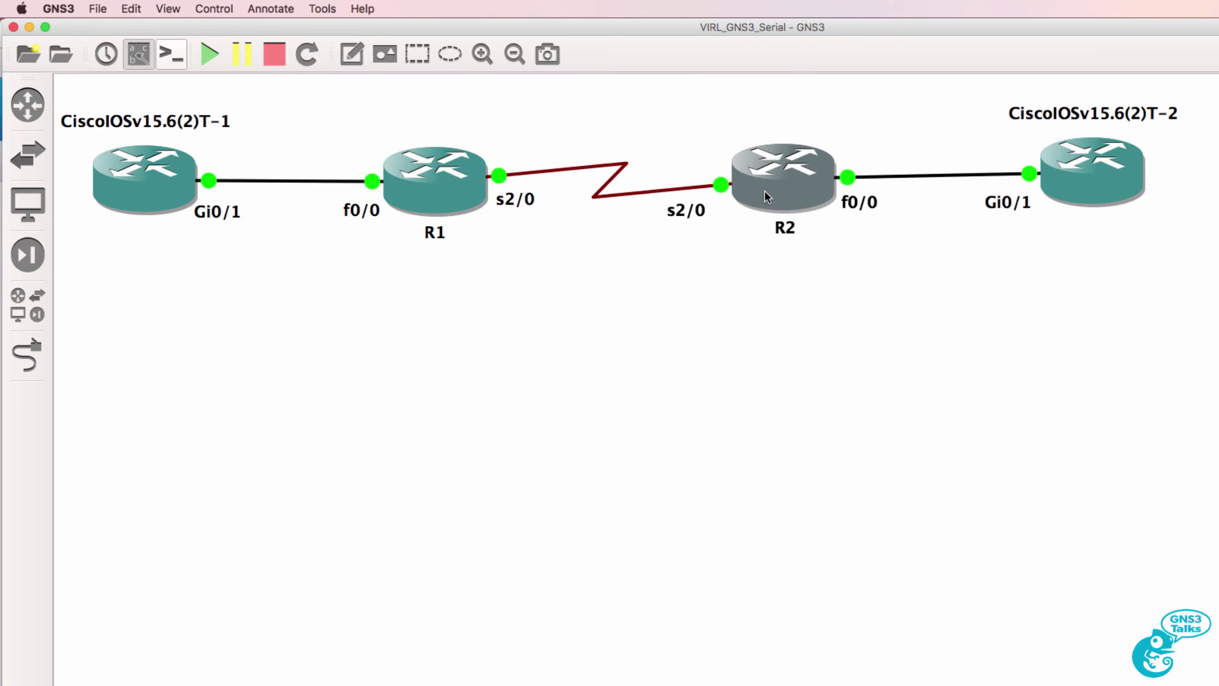
click(170, 54)
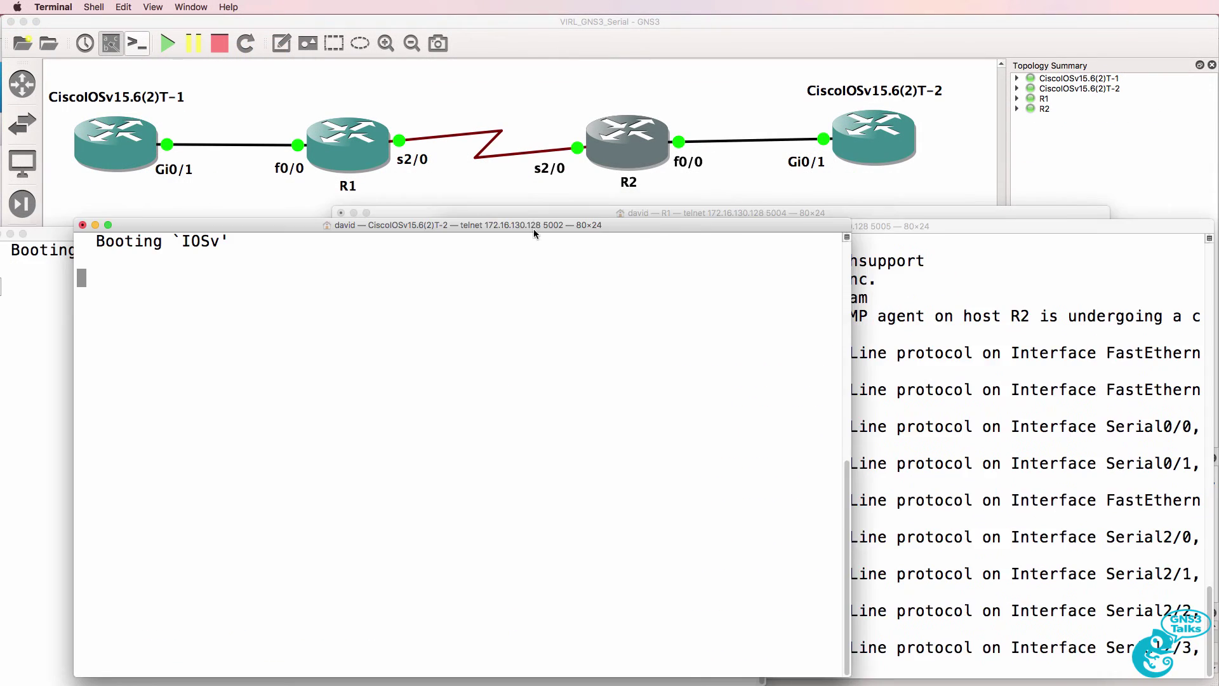
Step: Rename the first Dynamips router's hostname to R1Dynamips
click(531, 212)
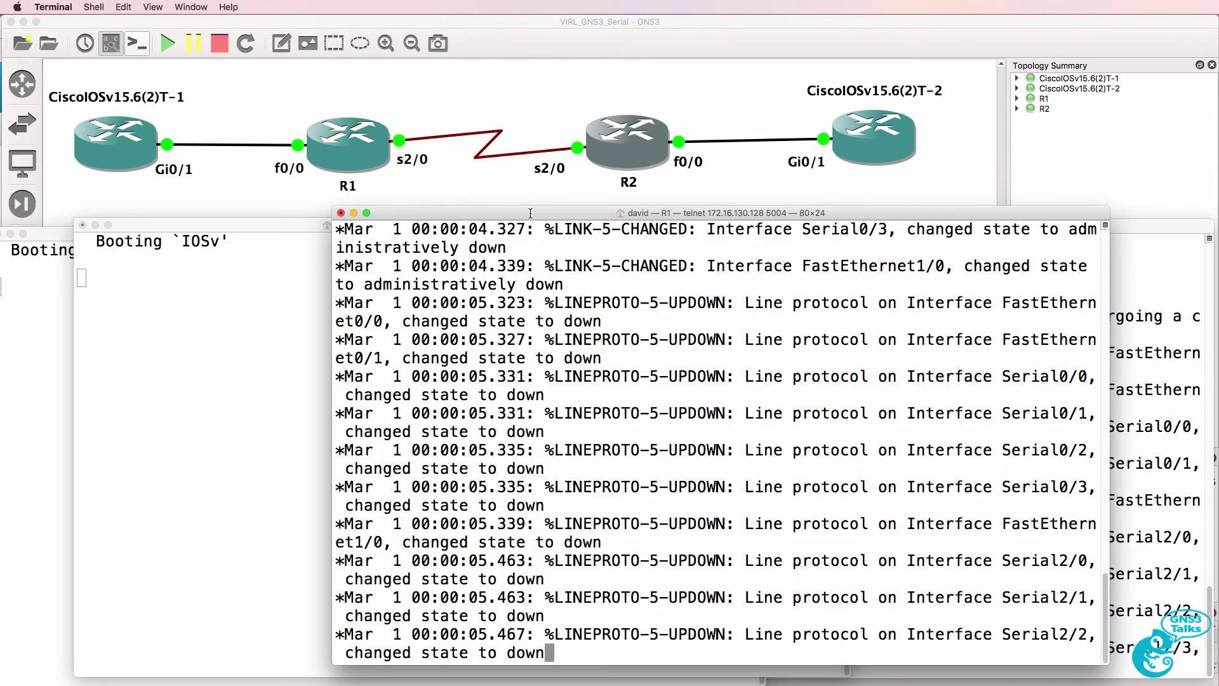
key(super+grave)
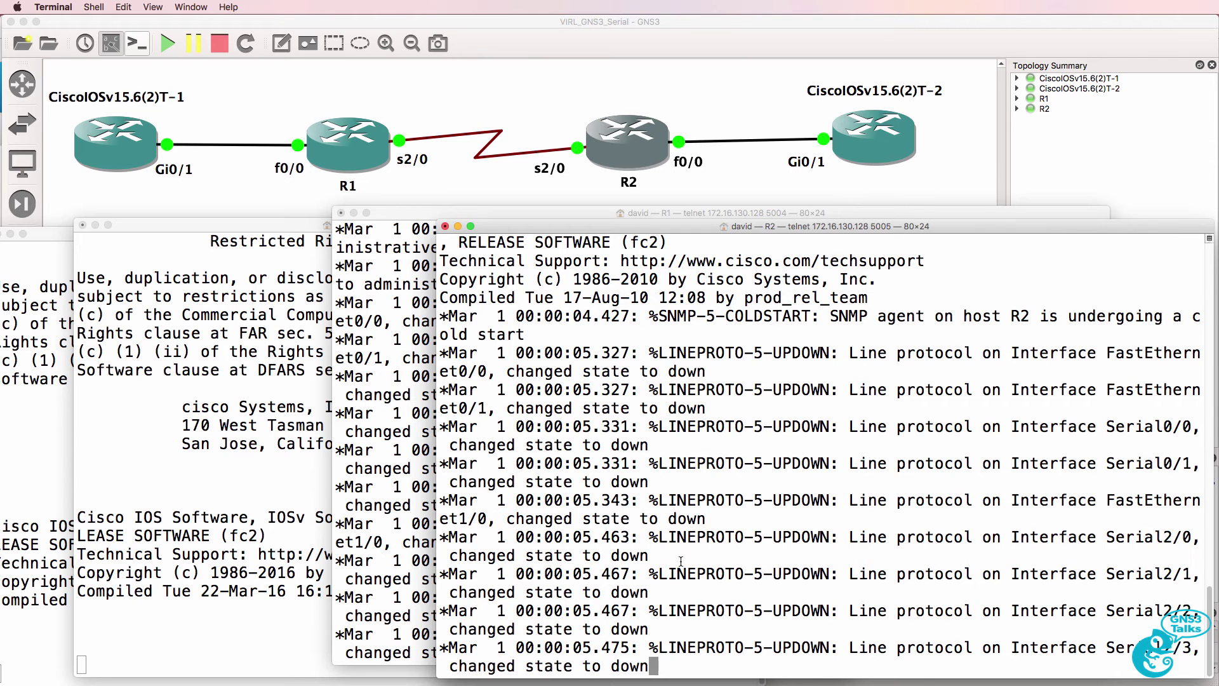
click(334, 615)
key(Return)
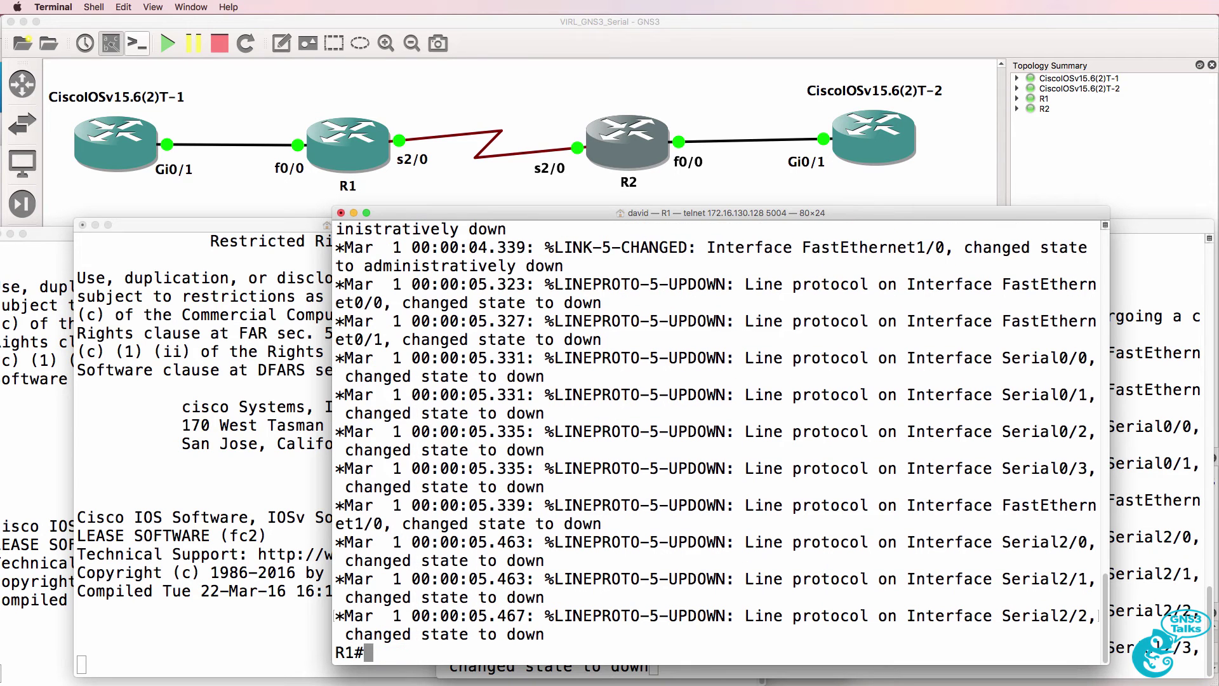
text(conf t)
key(Return)
text(hos)
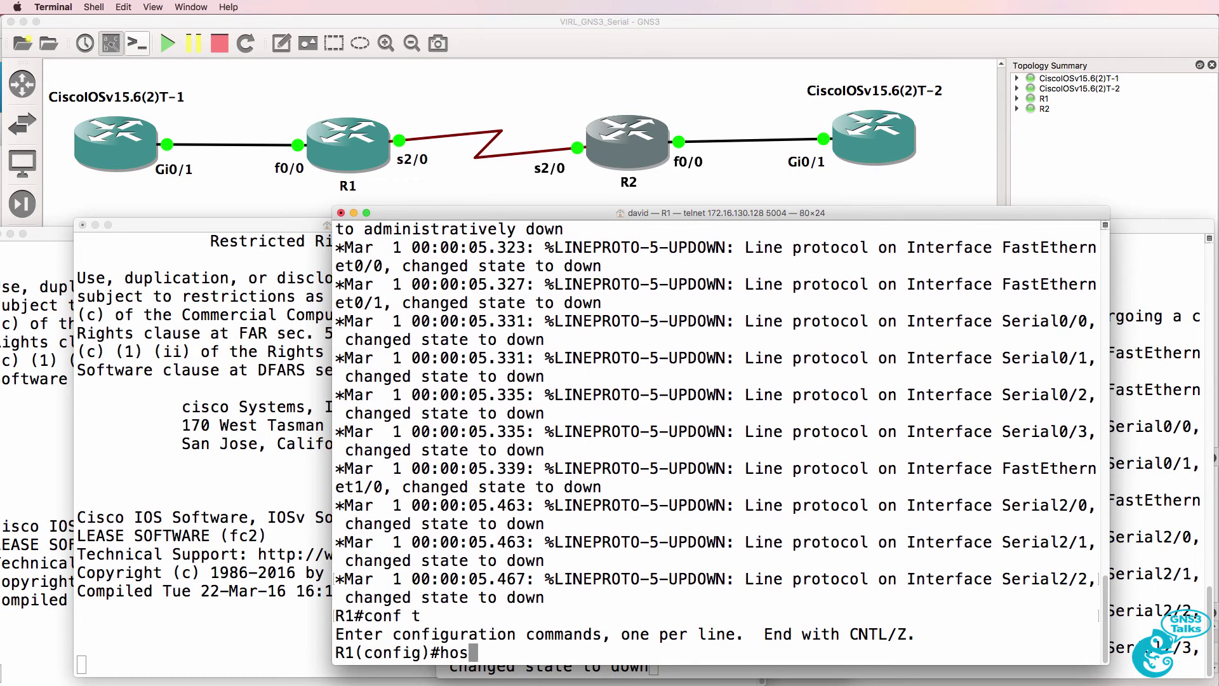
text(t R1-)
text(ynam)
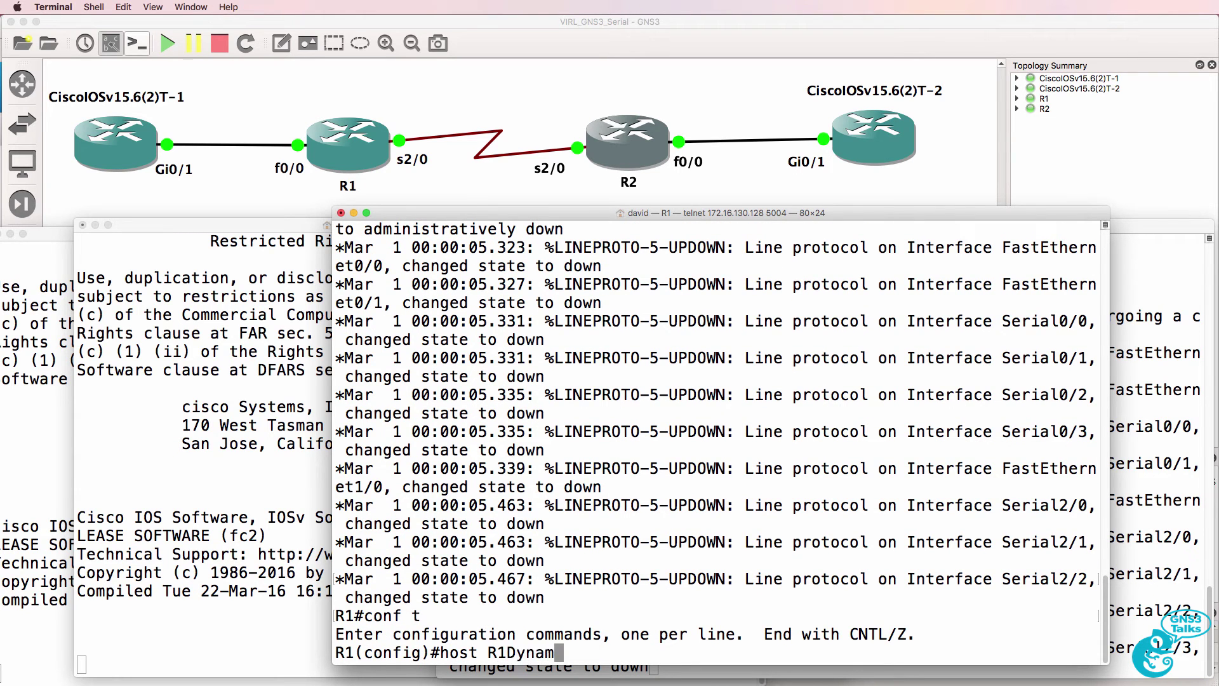
text(ips)
key(Return)
text(end)
key(Return)
Step: List R1's interface summary and select the Serial0/1 to Serial2/2 rows
text(s)
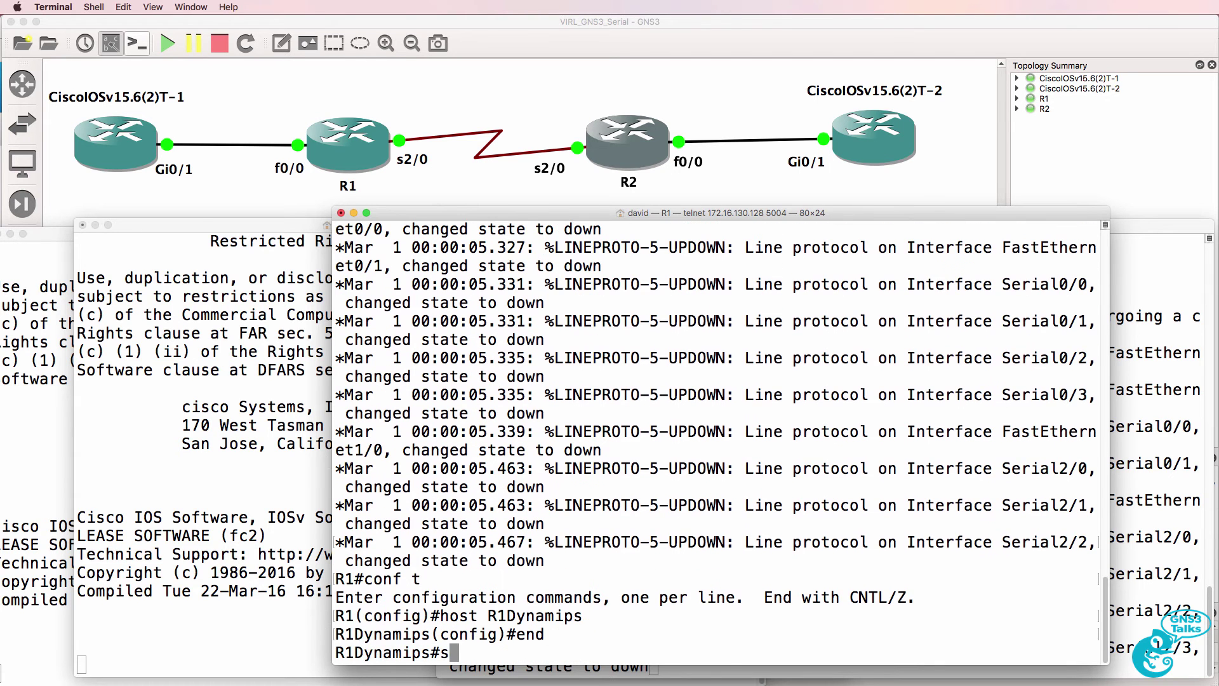
text(h ip int brief)
key(Return)
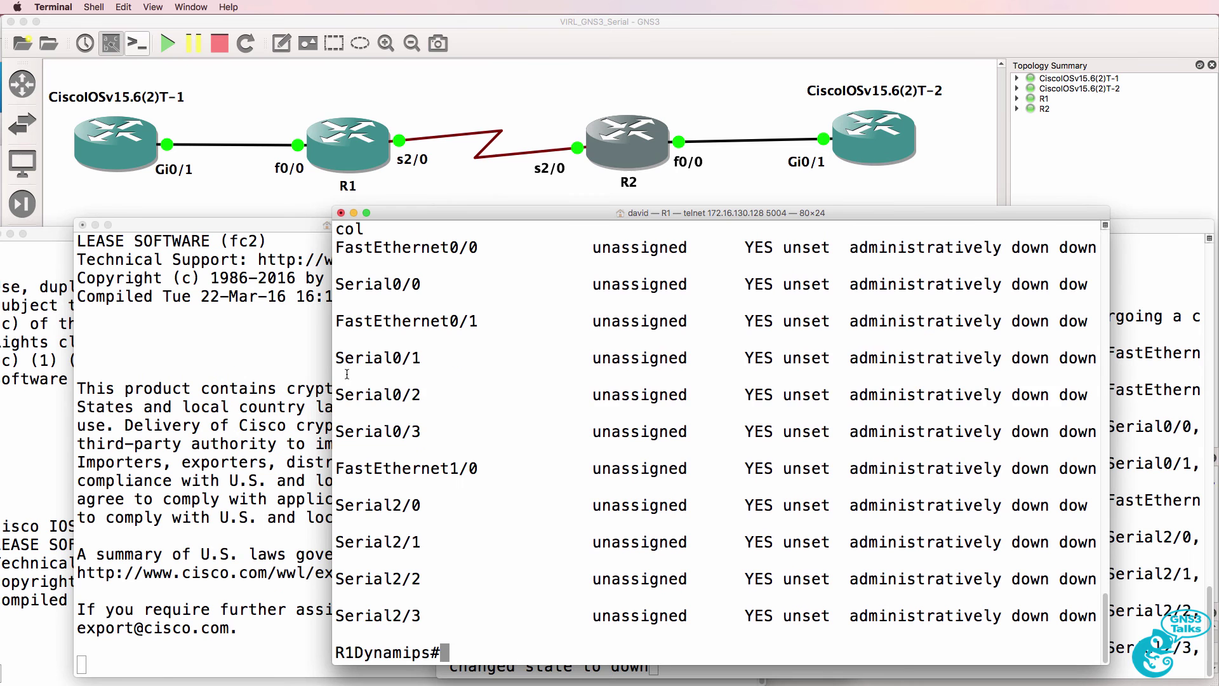
drag(347, 374, 532, 592)
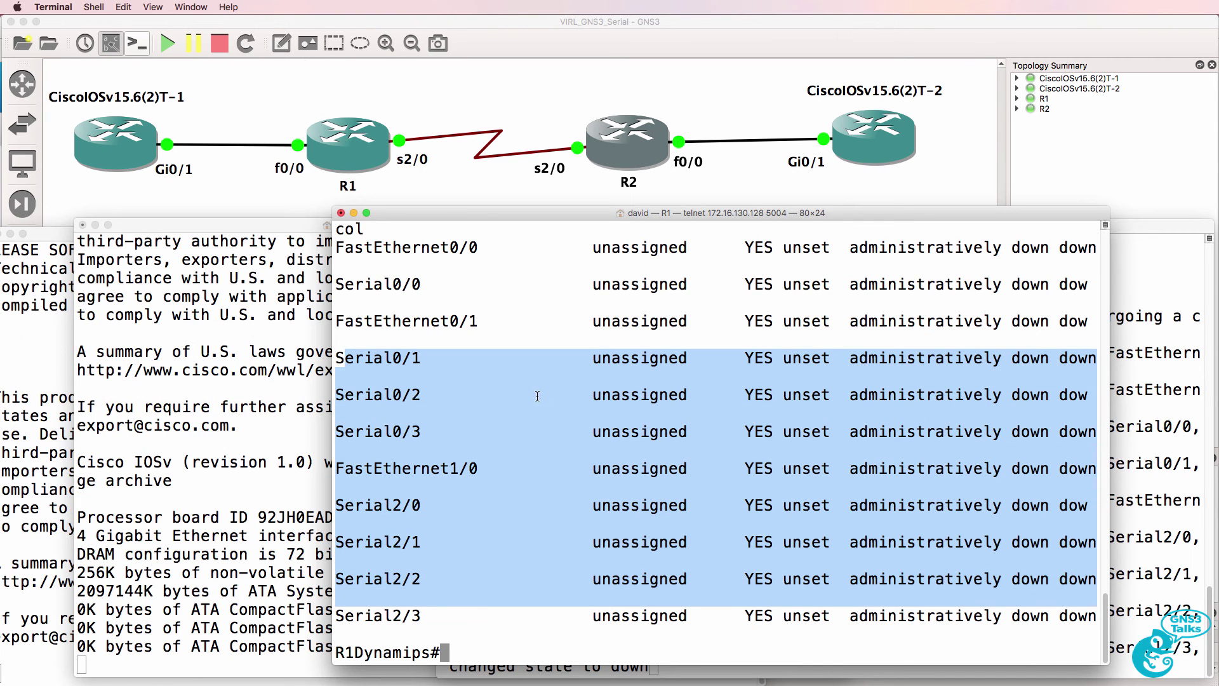
Step: Bring R1's Serial2/0 interface out of shutdown
text(conf t)
key(Return)
text(int )
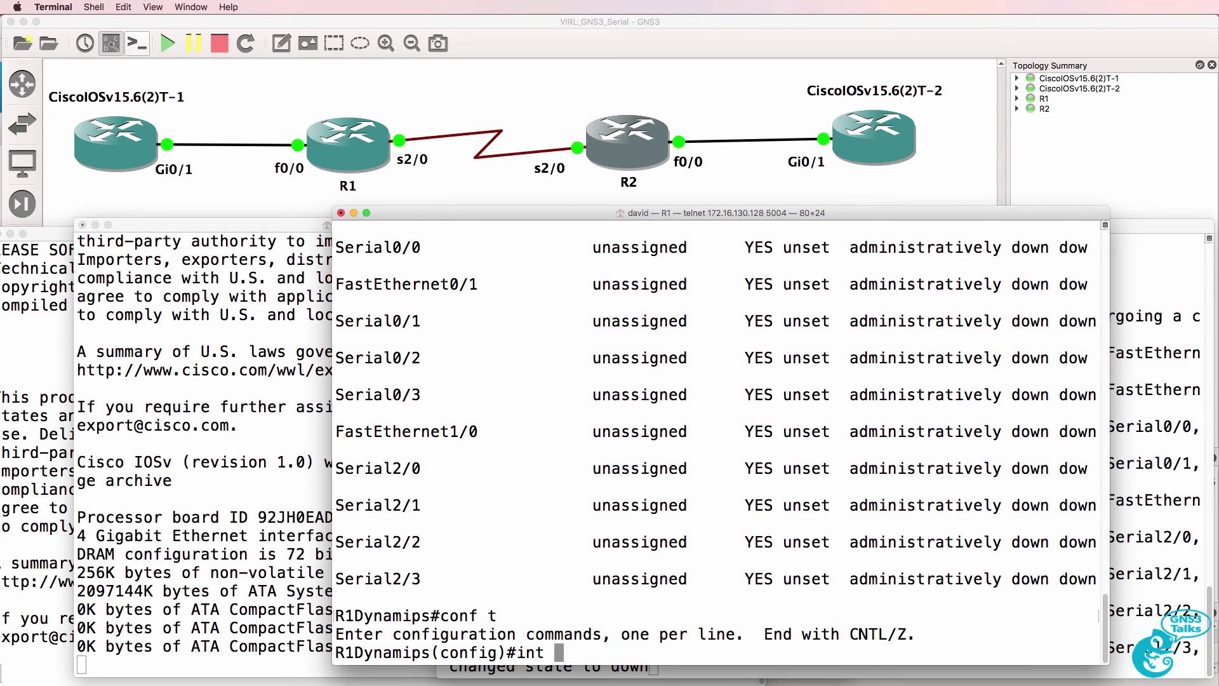
text(s2/0)
key(BackSpace)
text(2/0)
key(Return)
text(no shut)
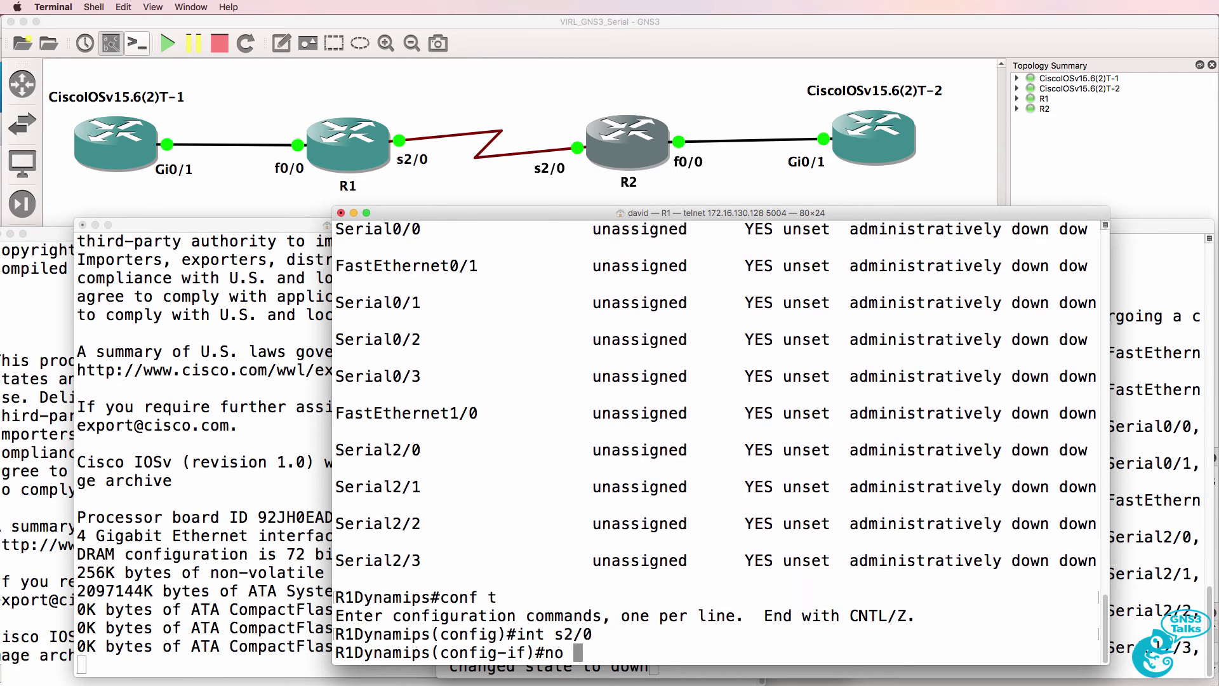
key(Return)
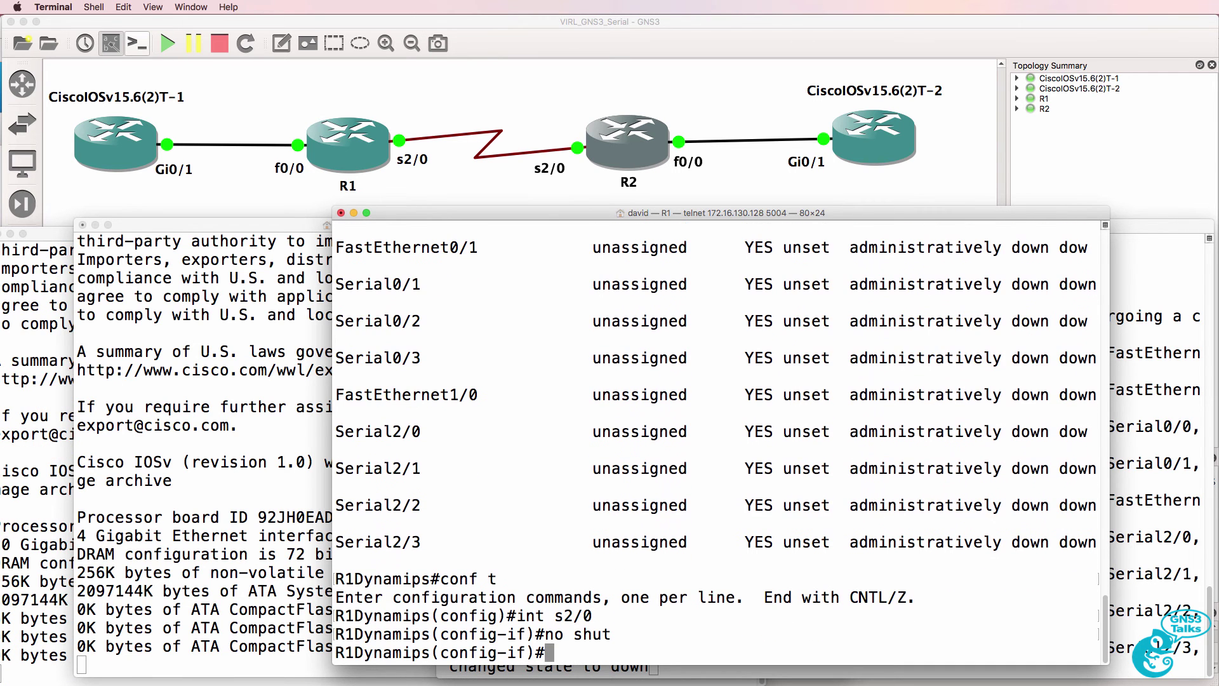
Step: Rename the second Dynamips router's hostname to R2Dynamips
click(1114, 252)
key(Return)
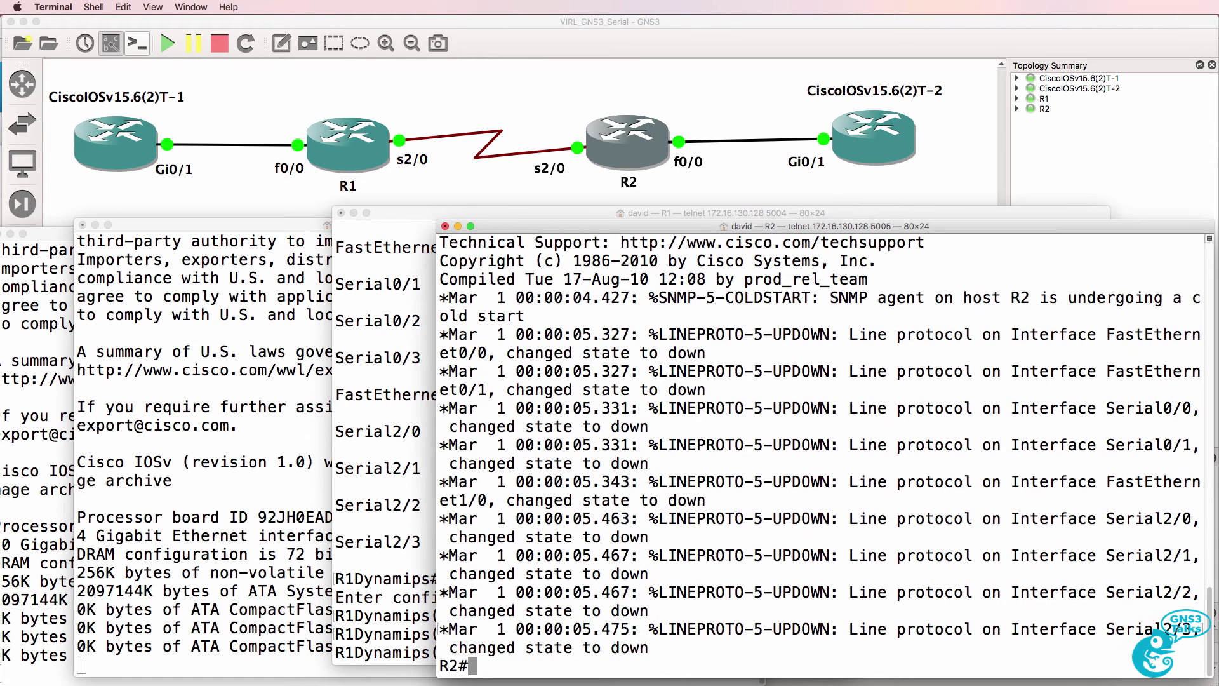
text(conf t)
key(Return)
text(host )
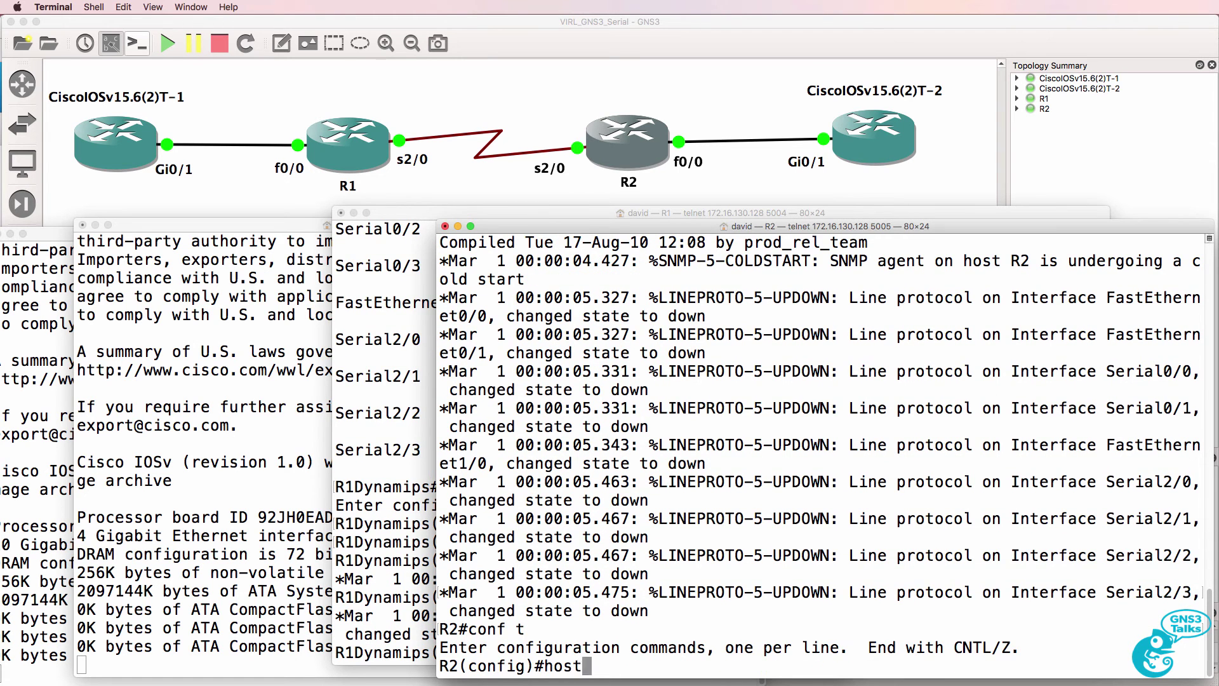
text(R2Dynamips)
key(Return)
Step: Enable R2's Serial2/0 and start entering address 10.1.2.2 with mask 255.255.255.0
text(int s2/0)
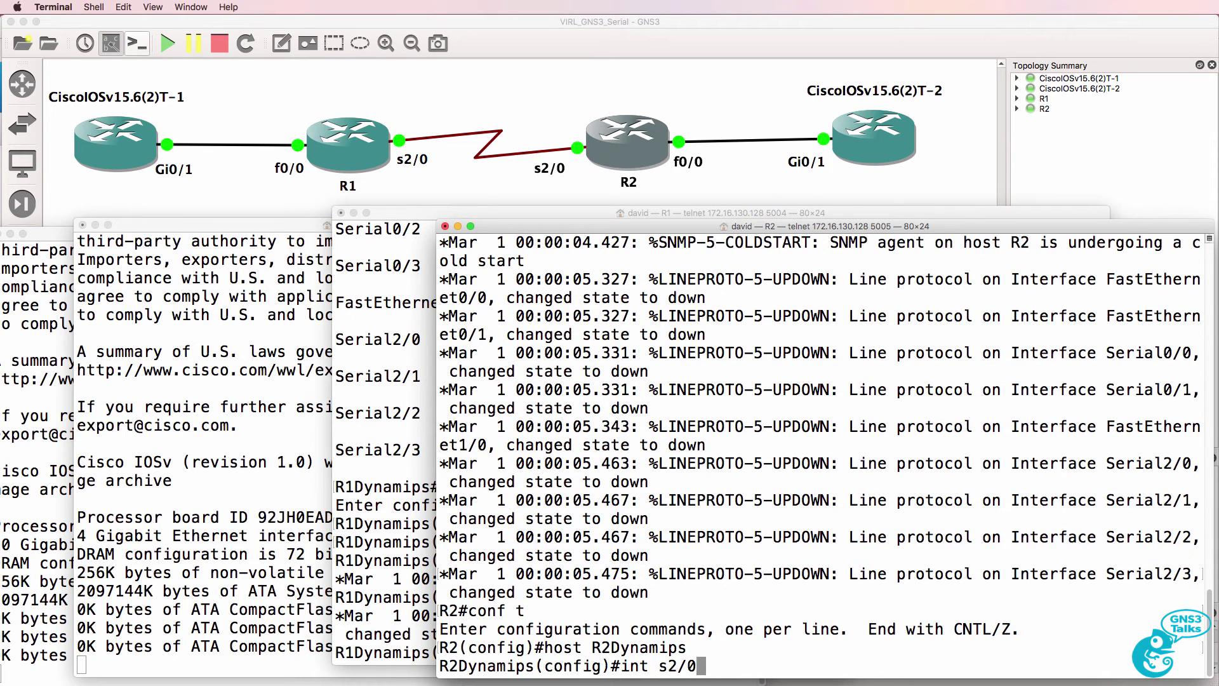
key(Return)
text(no shut)
key(Return)
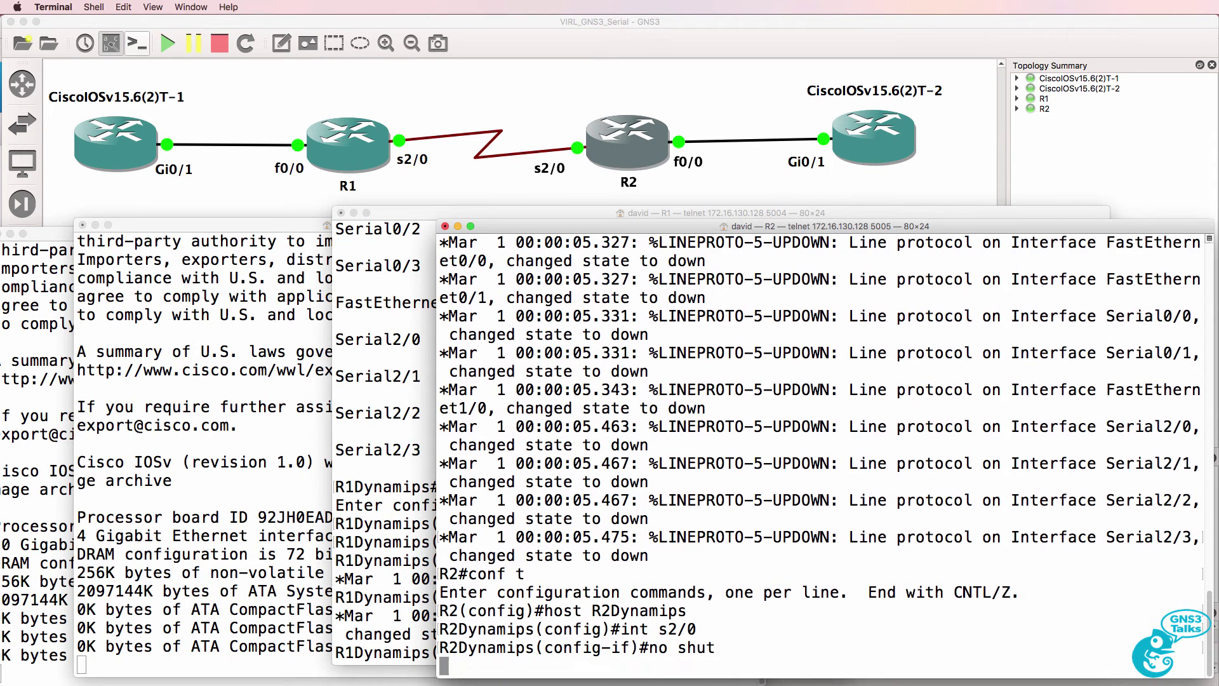
text(ip add)
key(Tab)
text(10.1.2)
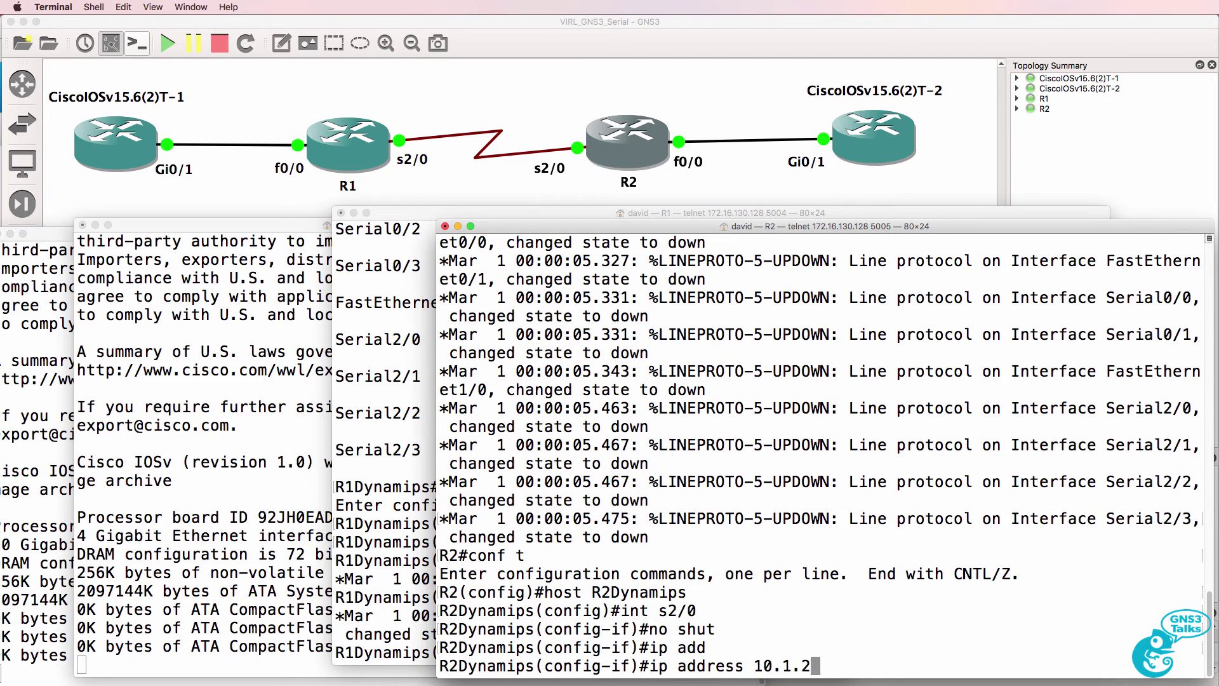
text(.1 255.2552.55.)
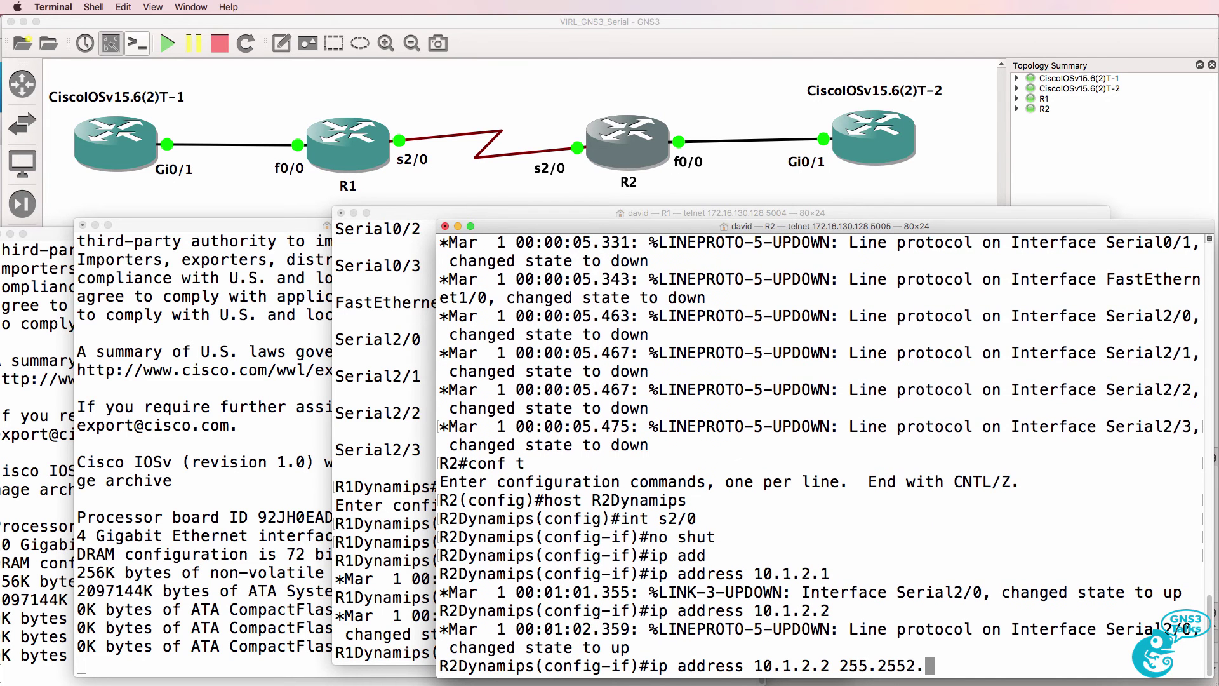
key(BackSpace)
key(BackSpace)
key(BackSpace)
key(BackSpace)
key(BackSpace)
Step: Finish R2's Serial2/0 address 10.1.2.2/24 and give R1's Serial2/0 10.1.2.1 255.255.255.0
text(.255.0)
key(Return)
key(super+grave)
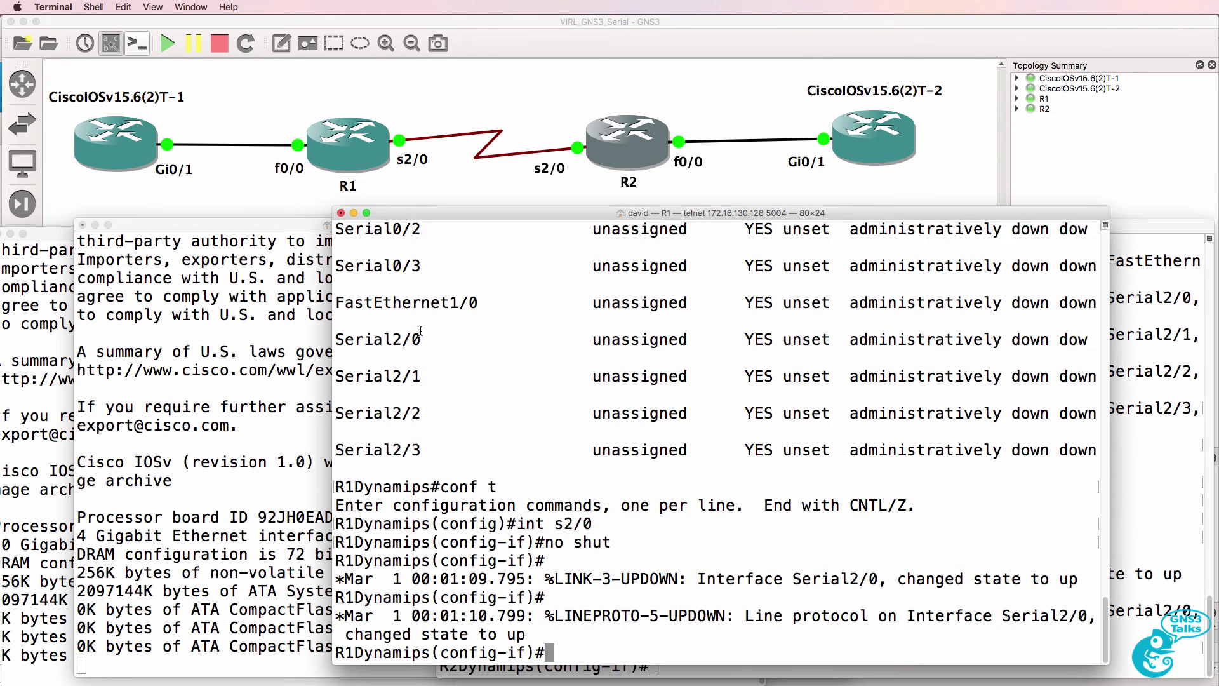
key(Return)
text(ip )
text(add)
key(Tab)
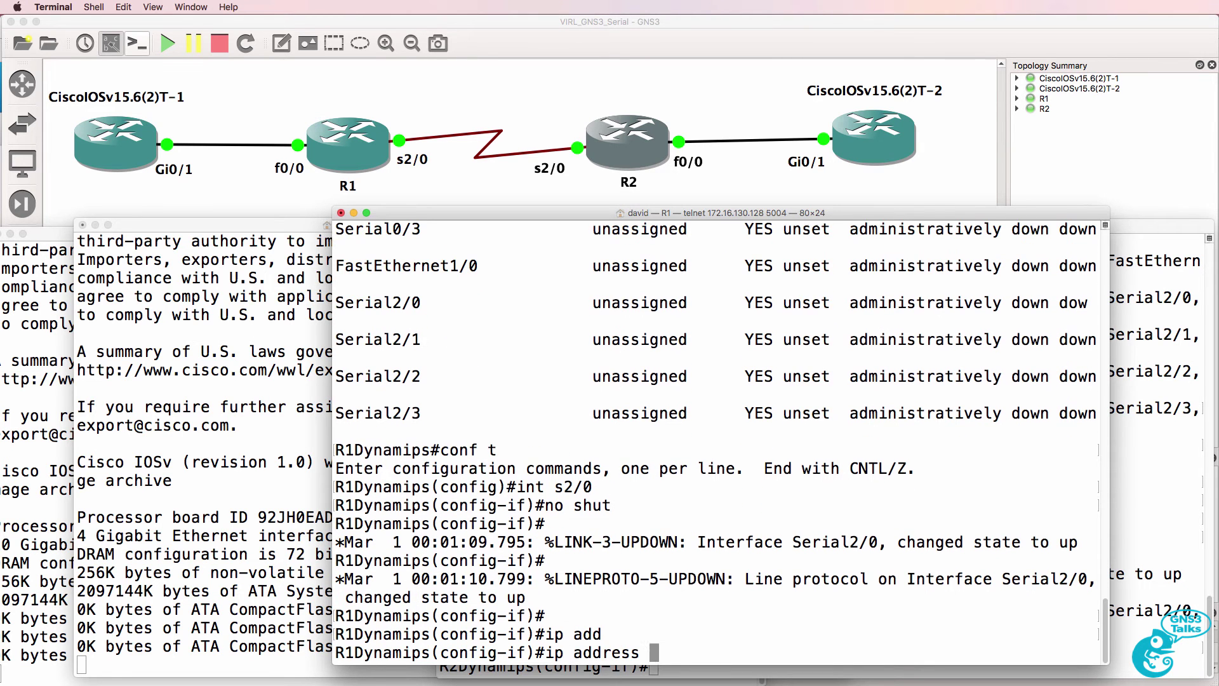
text(10.1.2.1 255)
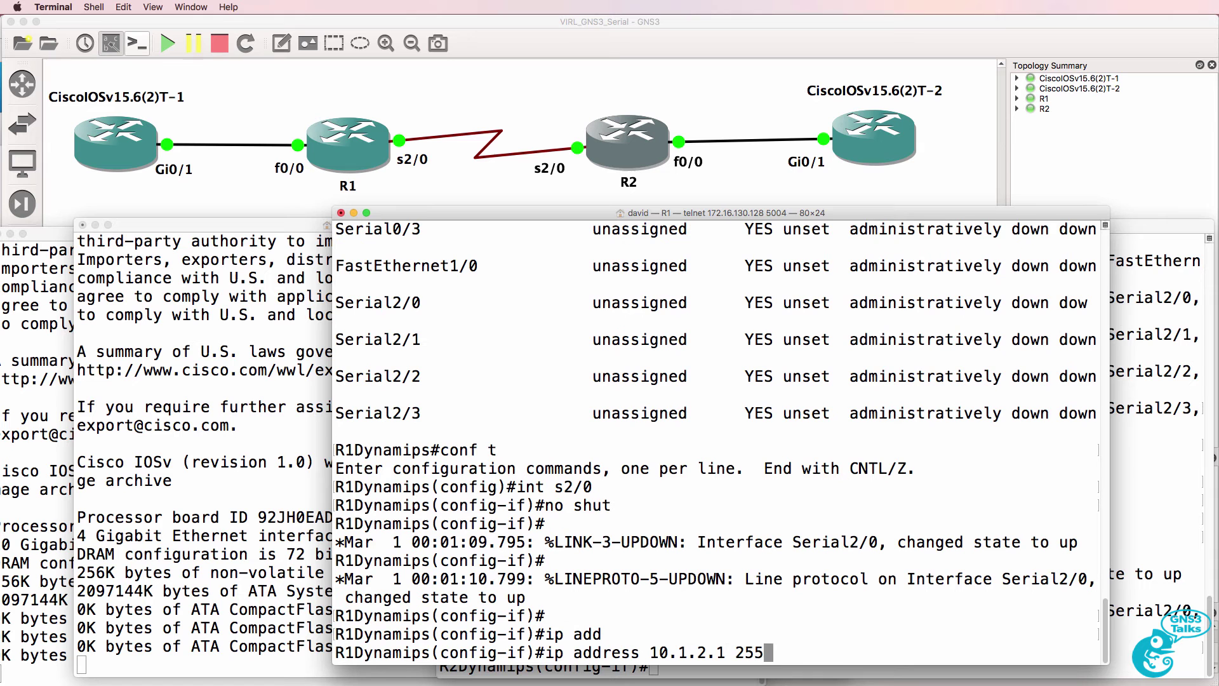
text(.255.255.0)
key(Return)
Step: Ping 10.1.2.2 from R1 across the serial link and shift the console left
text(end)
key(Return)
text(pi)
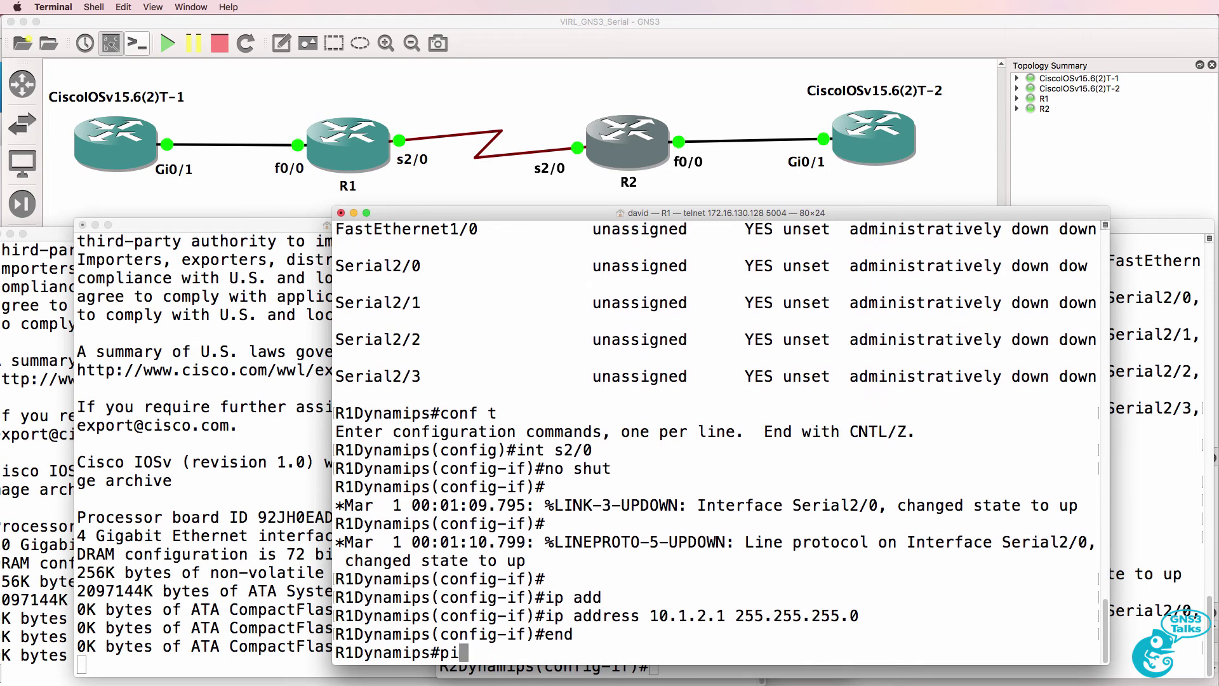
text(ng 10.1.2.2)
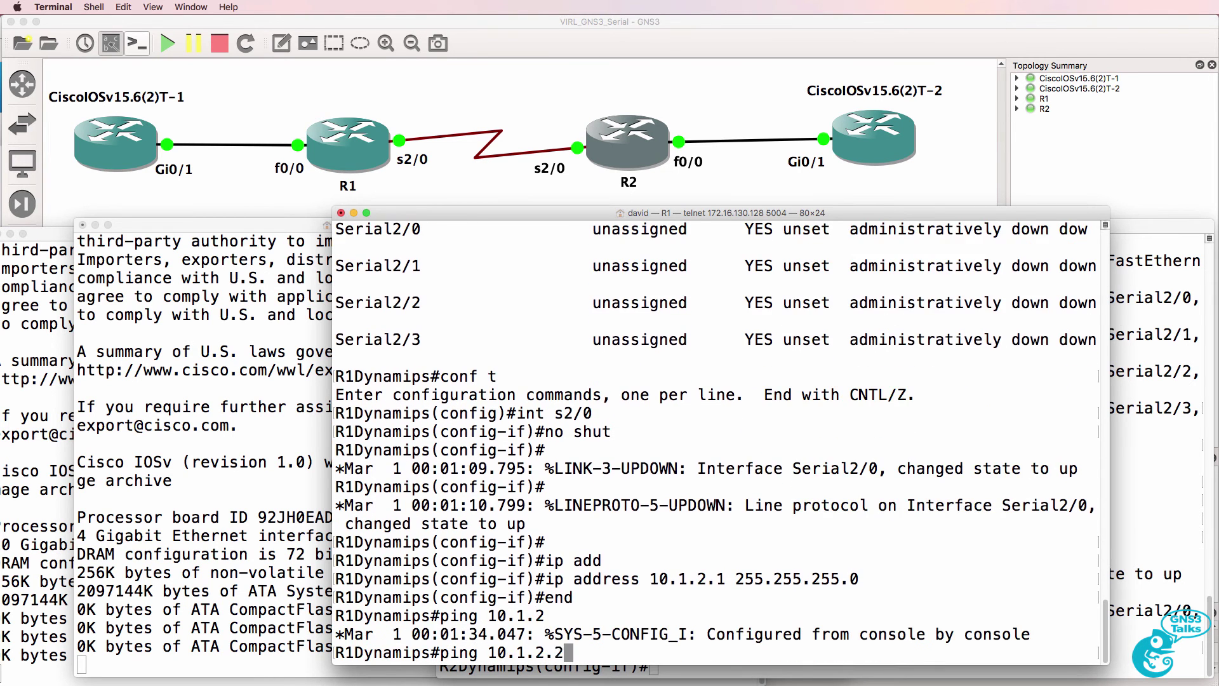
key(Return)
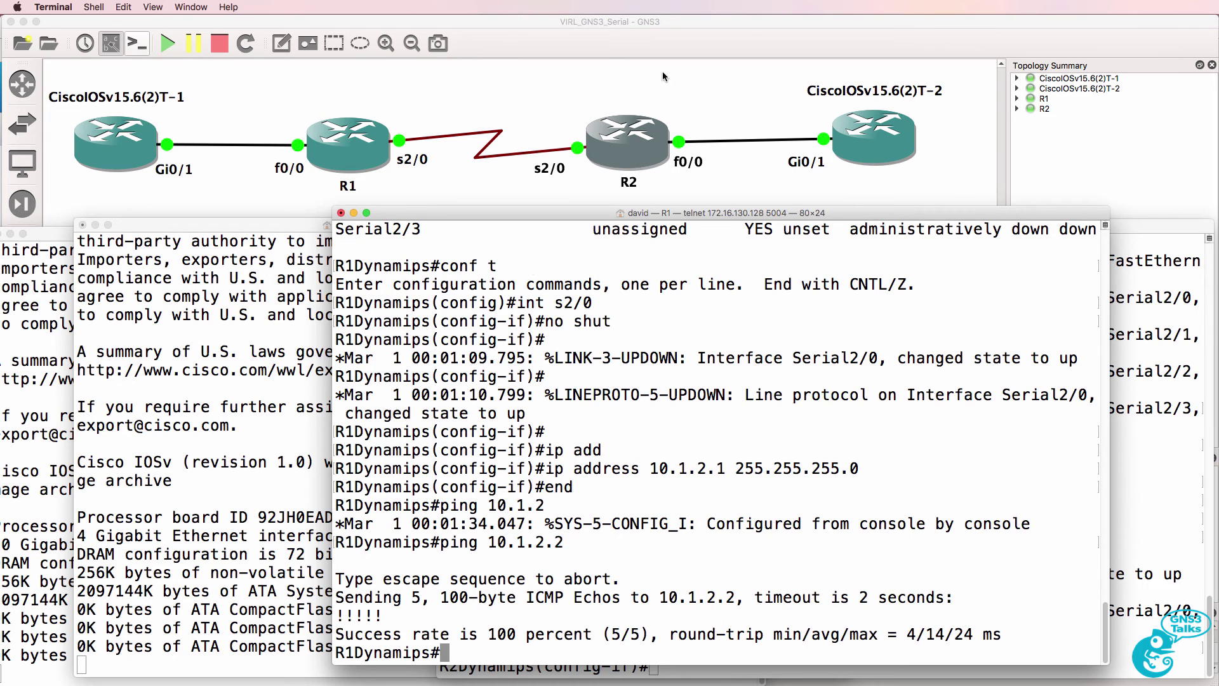
drag(421, 217, 343, 220)
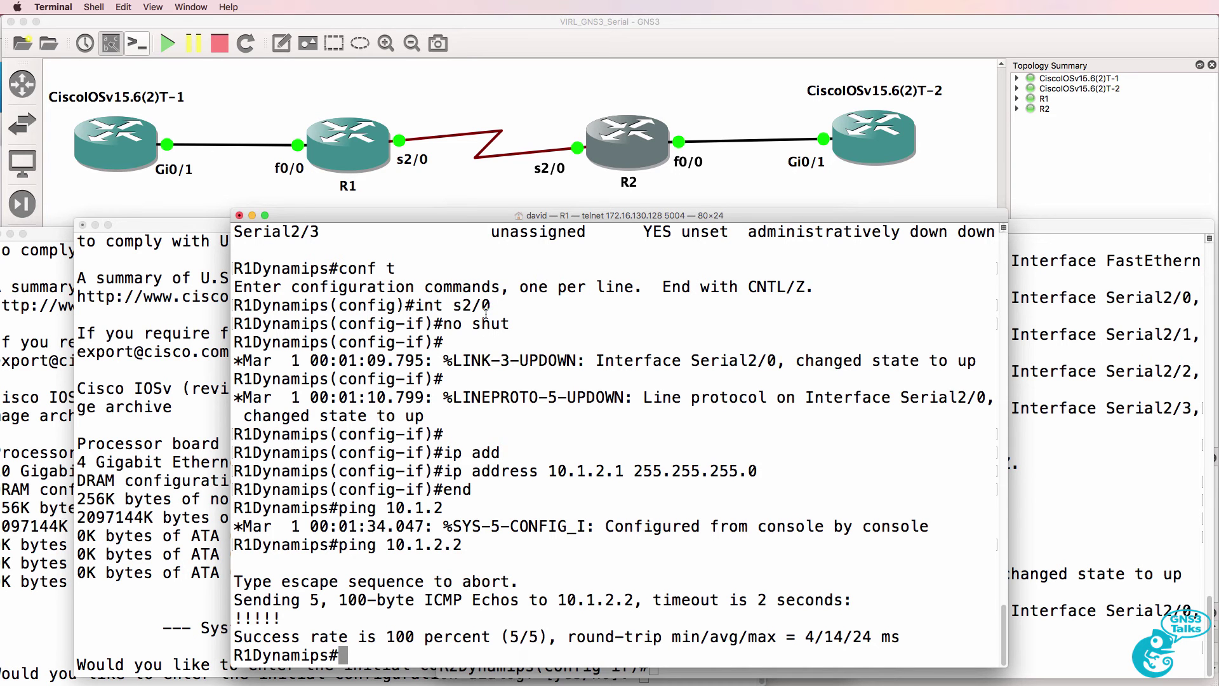
Step: Enter configuration mode on R1 and select interface FastEthernet0/0
text(conf t)
key(Return)
text(int s2)
key(BackSpace)
key(BackSpace)
text(f/)
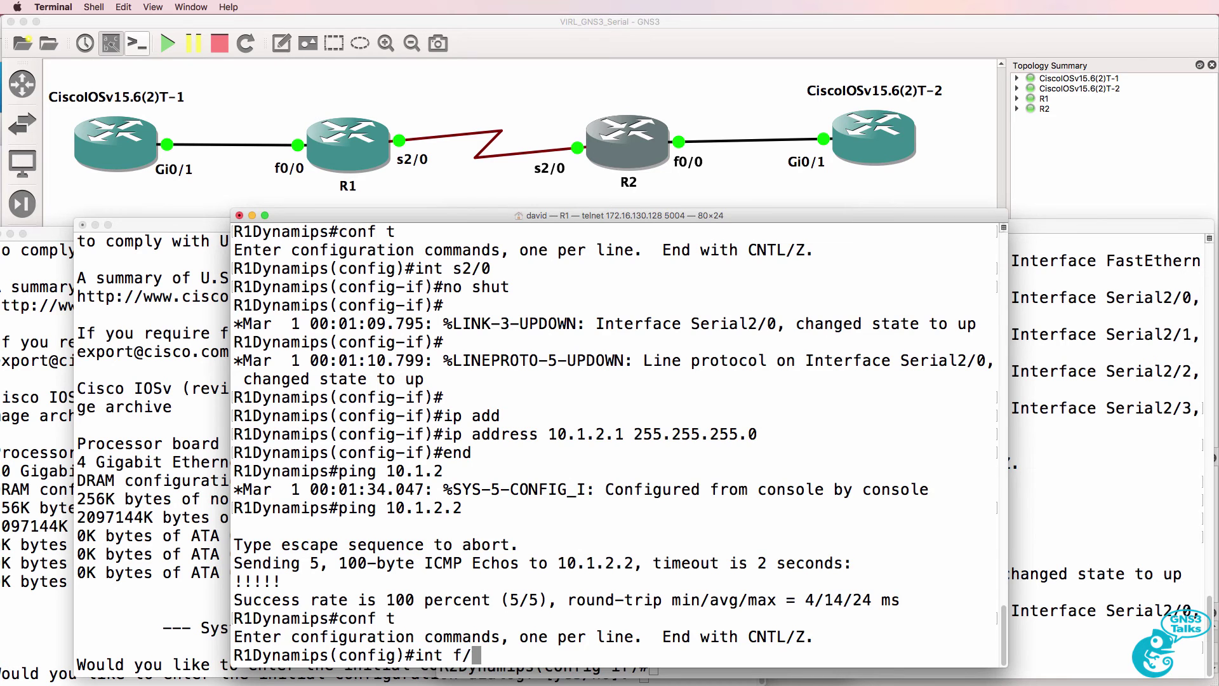
text(0)
key(Return)
text(no s)
key(BackSpace)
key(BackSpace)
key(BackSpace)
key(BackSpace)
text(int f0/0)
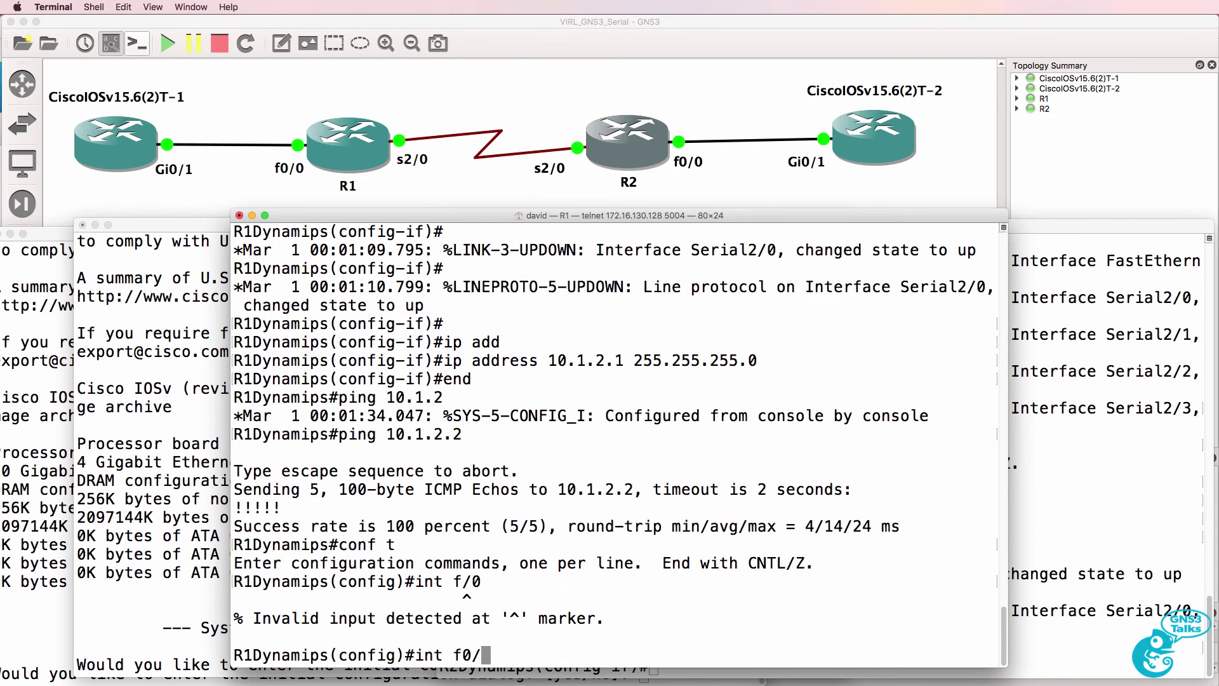
key(Return)
Step: Enable R1's FastEthernet0/0 and assign 10.1.1.2 255.255.255.0
text(no shut)
key(Return)
text(ip add)
key(Tab)
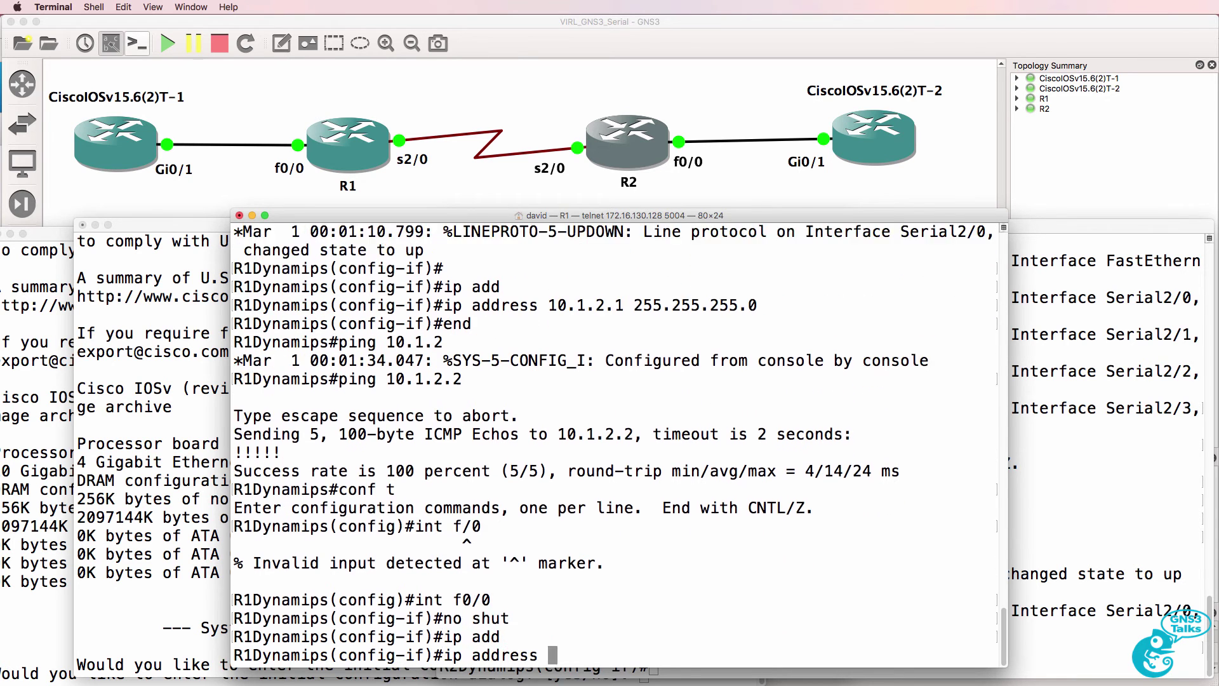
text(10.1.1.2 255.255.255.0)
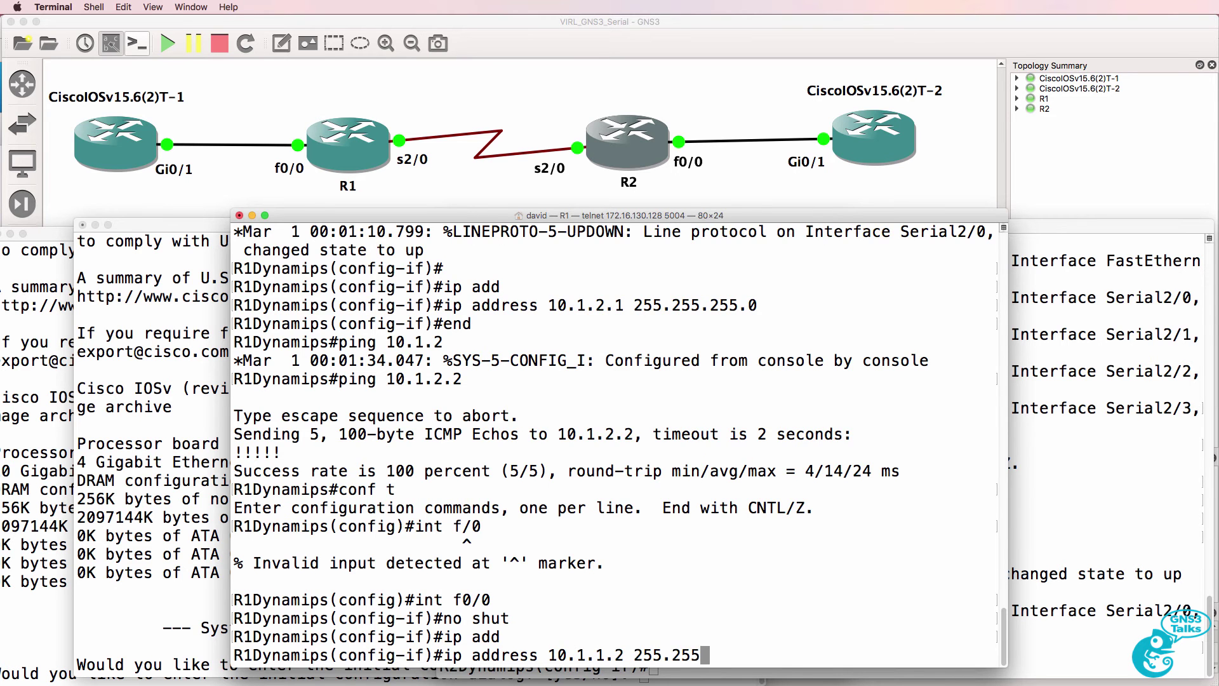
key(Return)
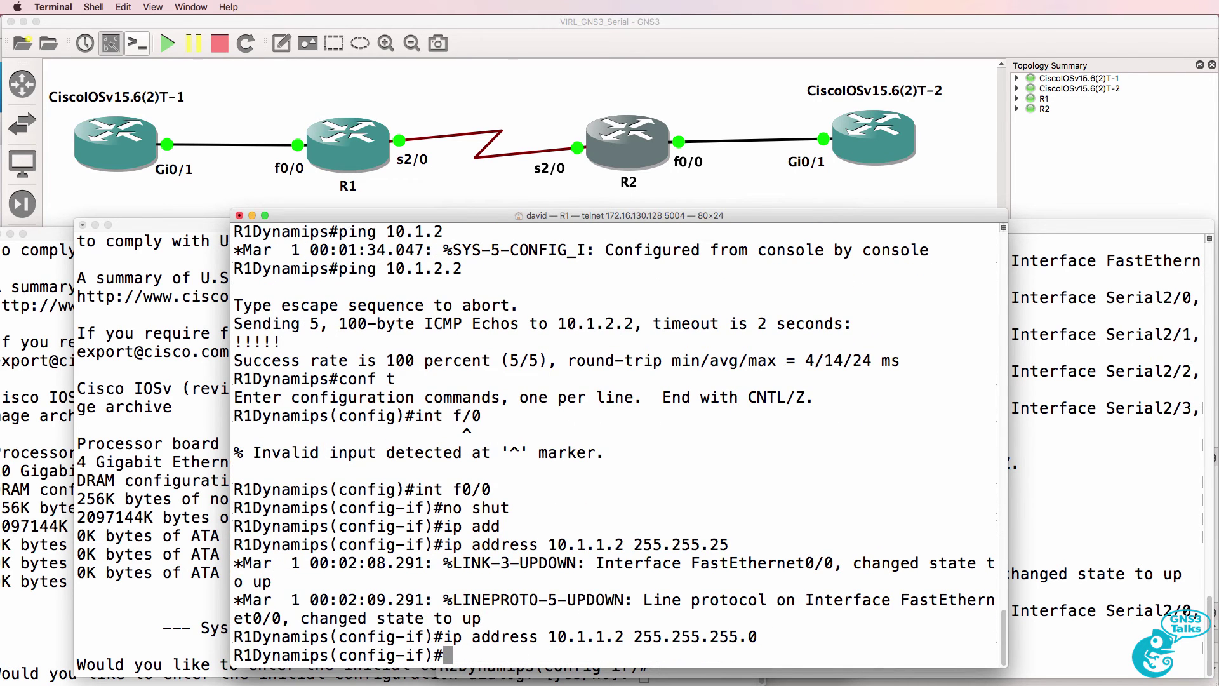
Step: Enable R2's FastEthernet0/0 with address 10.1.3.1 255.255.255.0
click(1088, 301)
text(int f0/0)
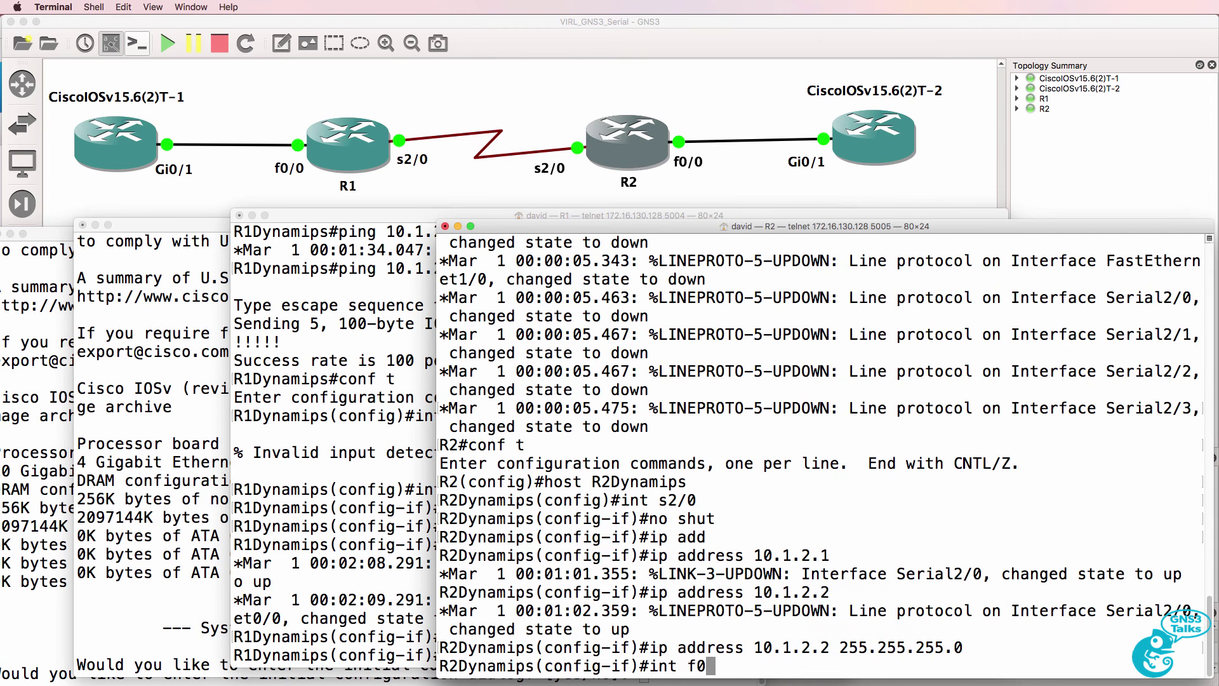
key(Return)
text(no shut)
key(Return)
text(ip add)
key(Tab)
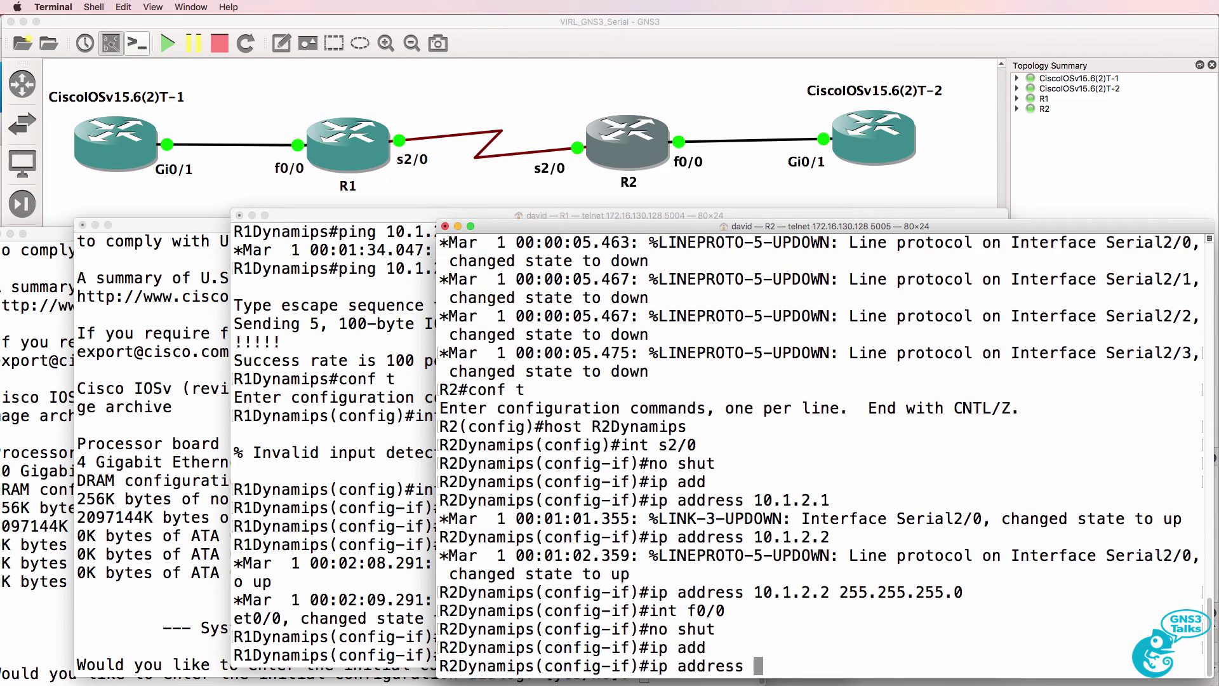
text(10.)
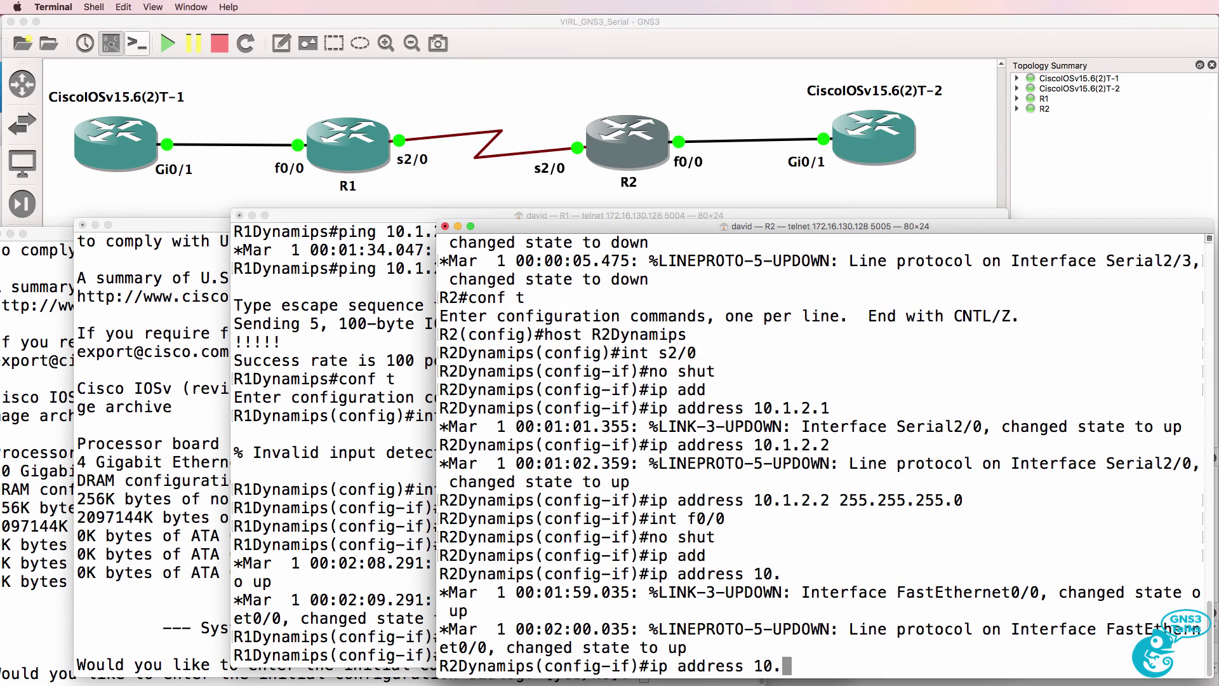
text(1.3.1 255.255.255.)
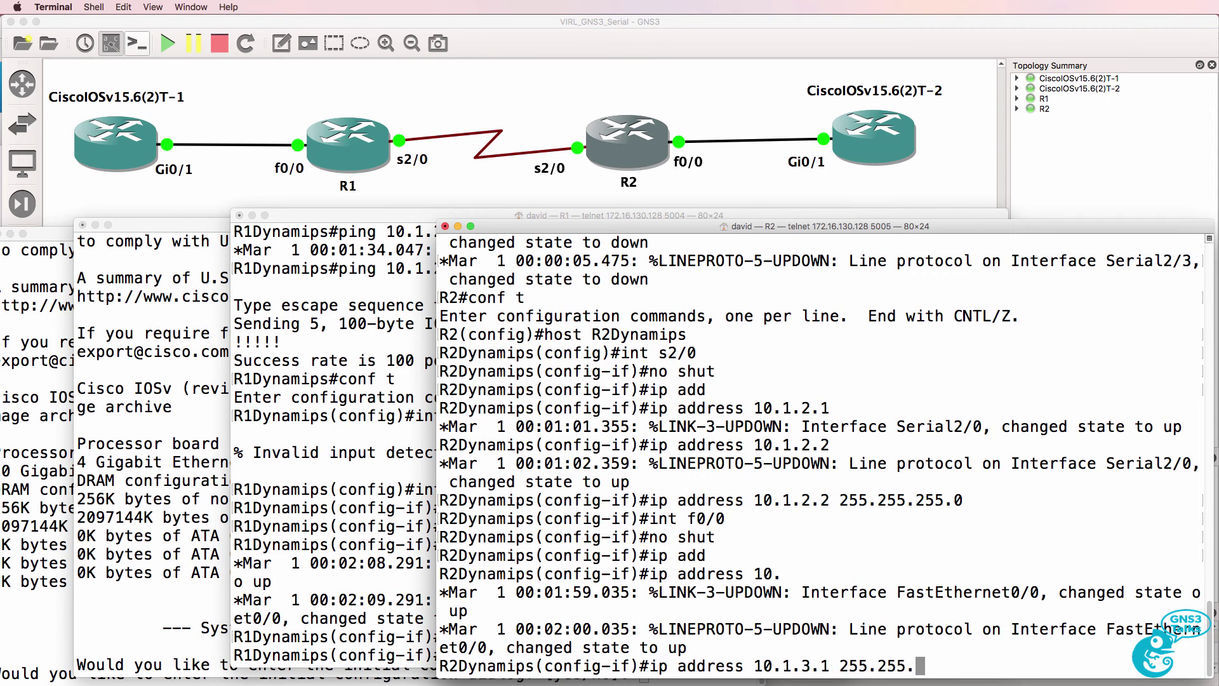
text(0)
key(Return)
Step: Start OSPF 1 on R2 with network 0.0.0.0 255.255.255.255 in area 0
text(router )
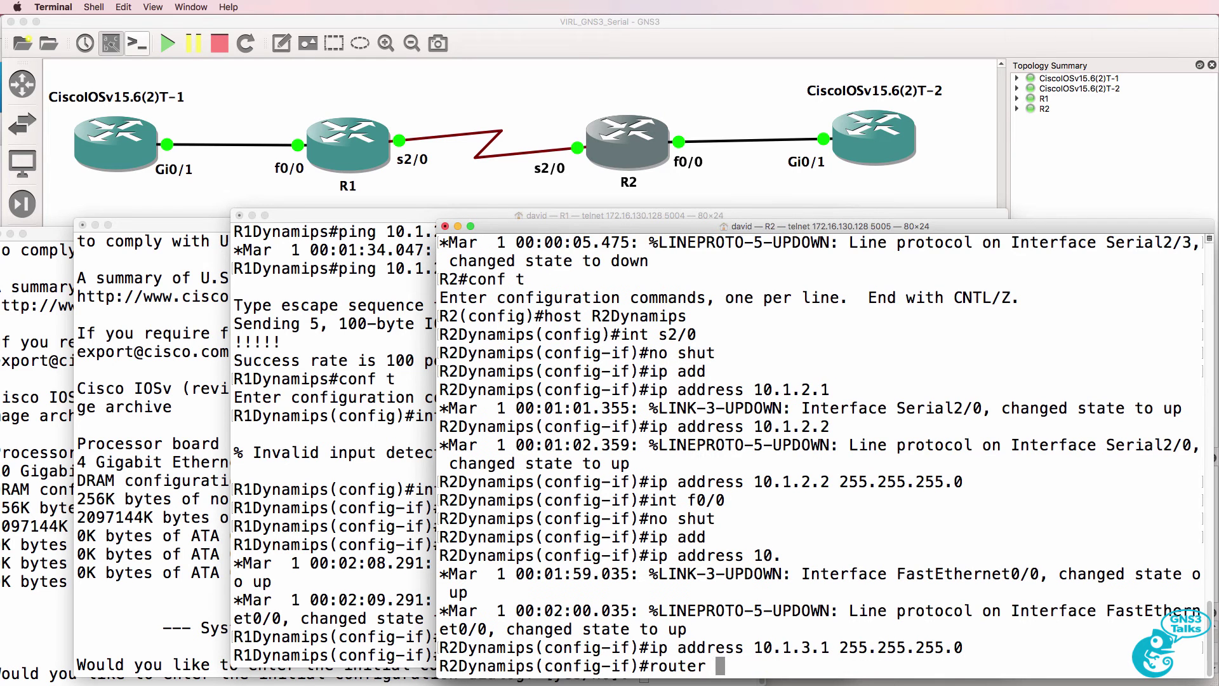
text(ospf 1)
key(Return)
text(net)
key(Tab)
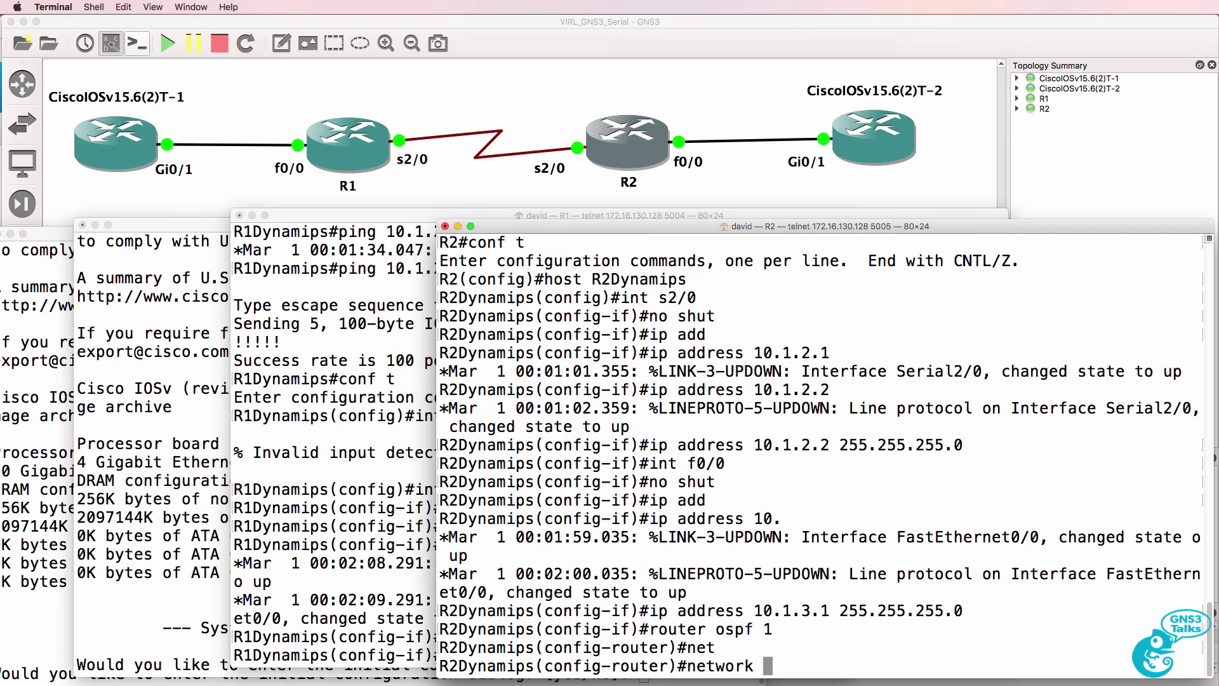
text(0.0.0.0 255.255.255.)
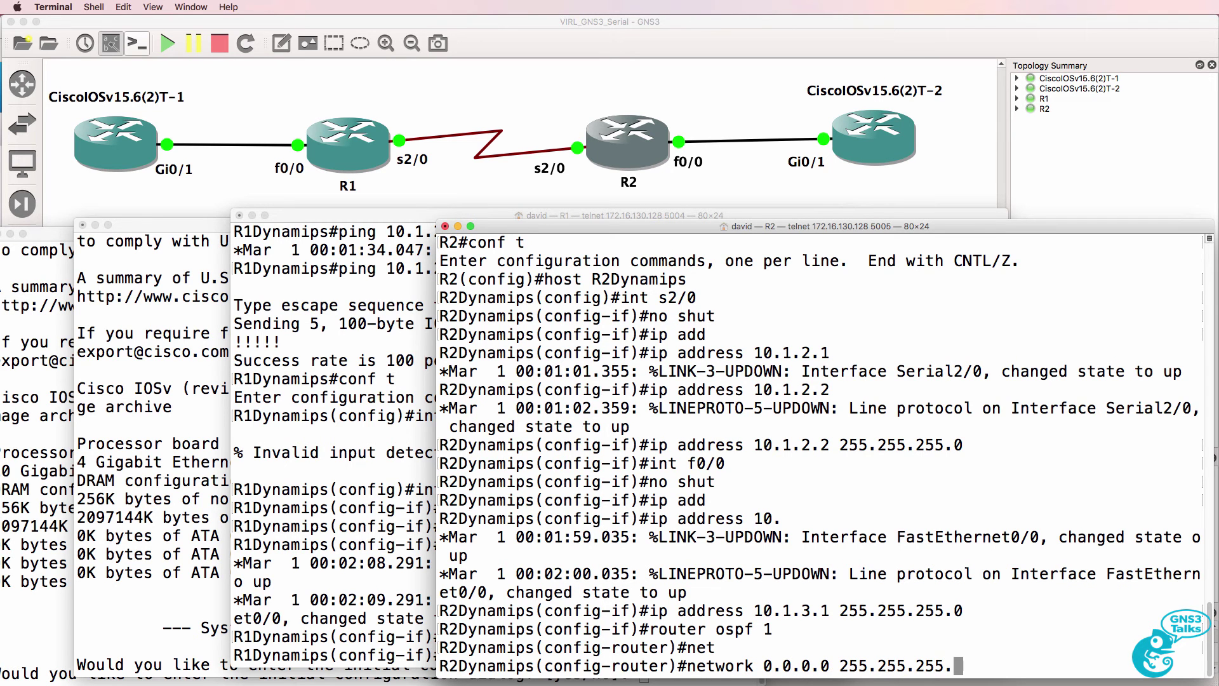
text(255 area 0)
key(Return)
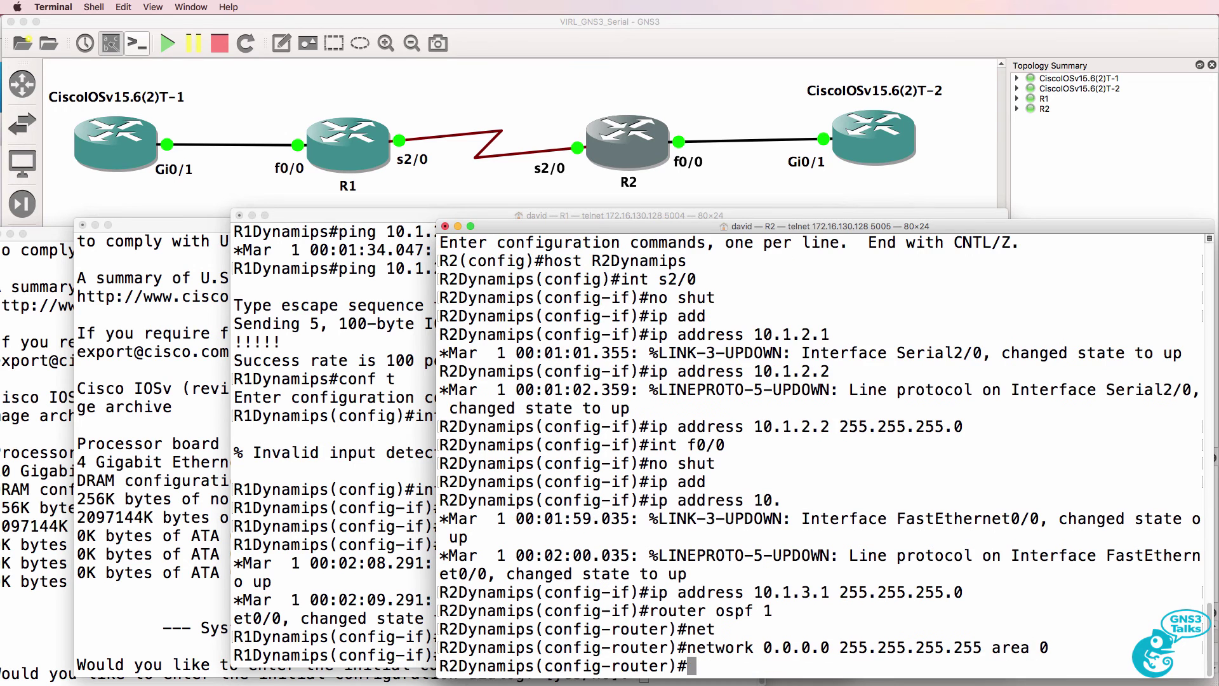
key(super+grave)
Step: Start OSPF process 1 on R1 with network 0.0.0.0 255.255.255.255 in area 0
key(Return)
text(route)
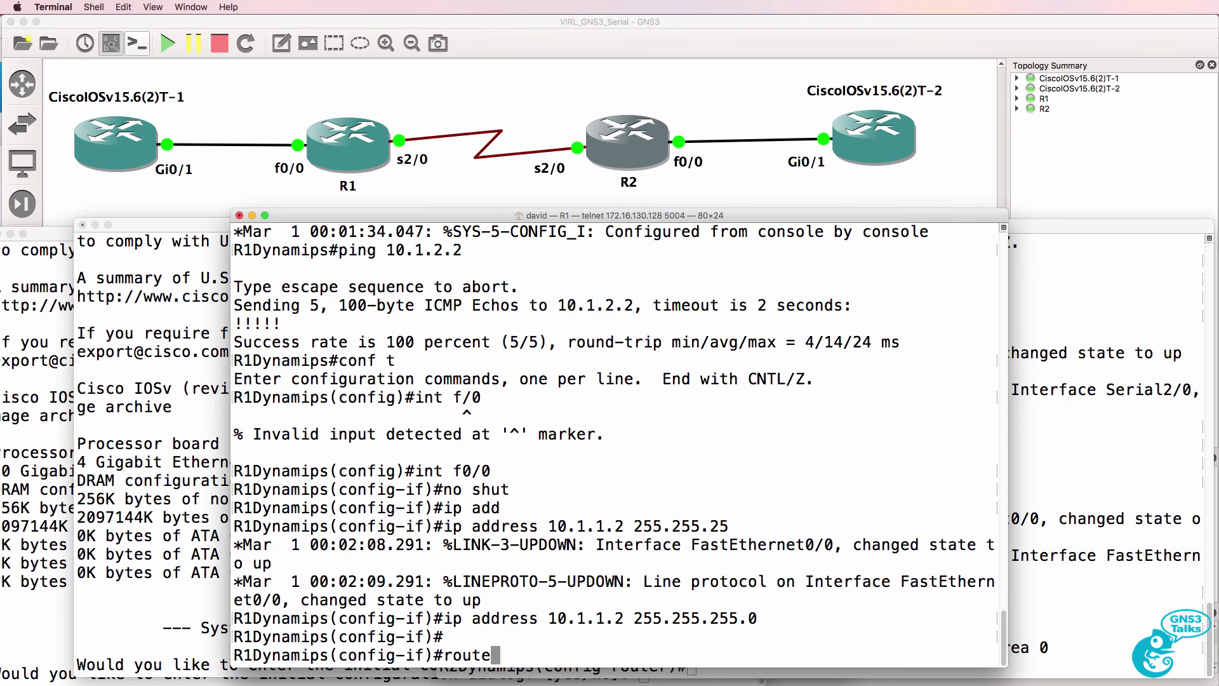
text(r ospf 1)
key(Return)
text(netw)
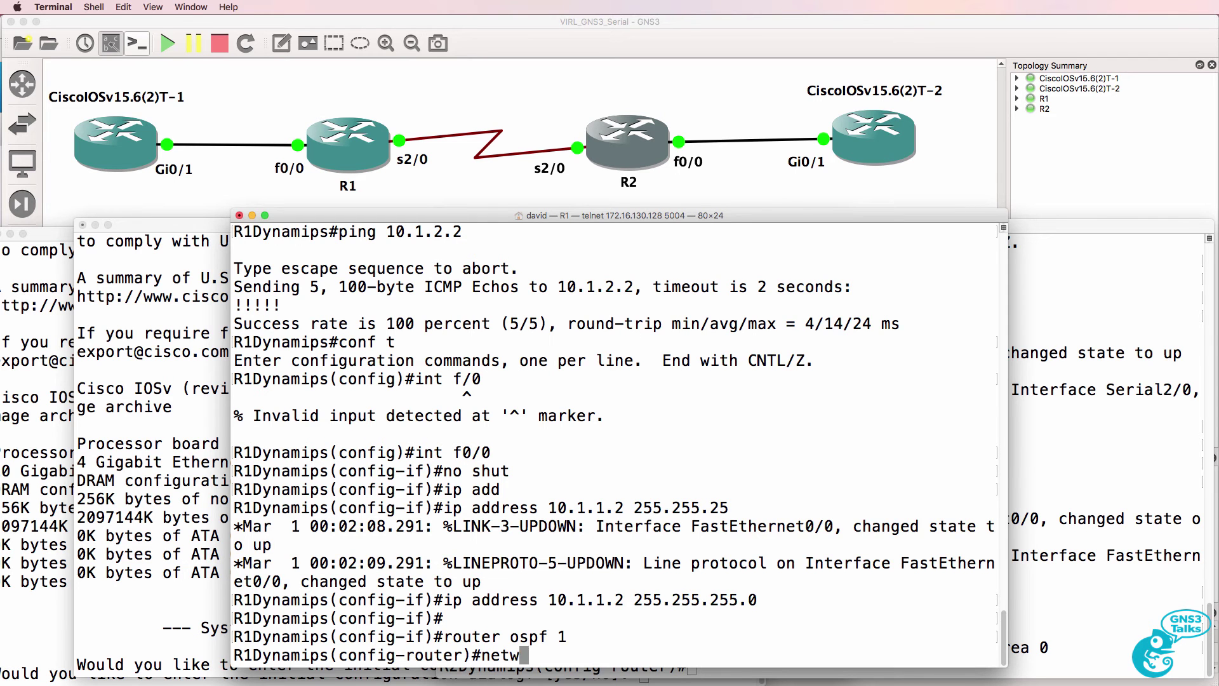
text(t)
key(Tab)
key(Tab)
text(0.)
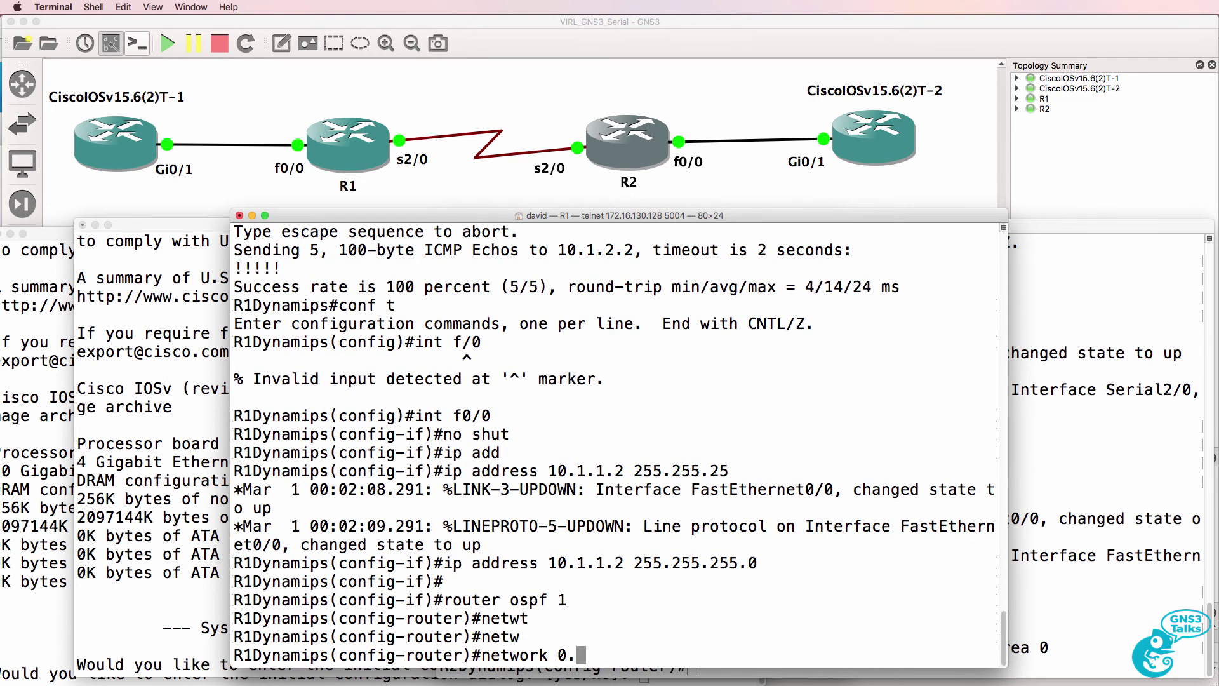
text(0.0.0 255.255.255.)
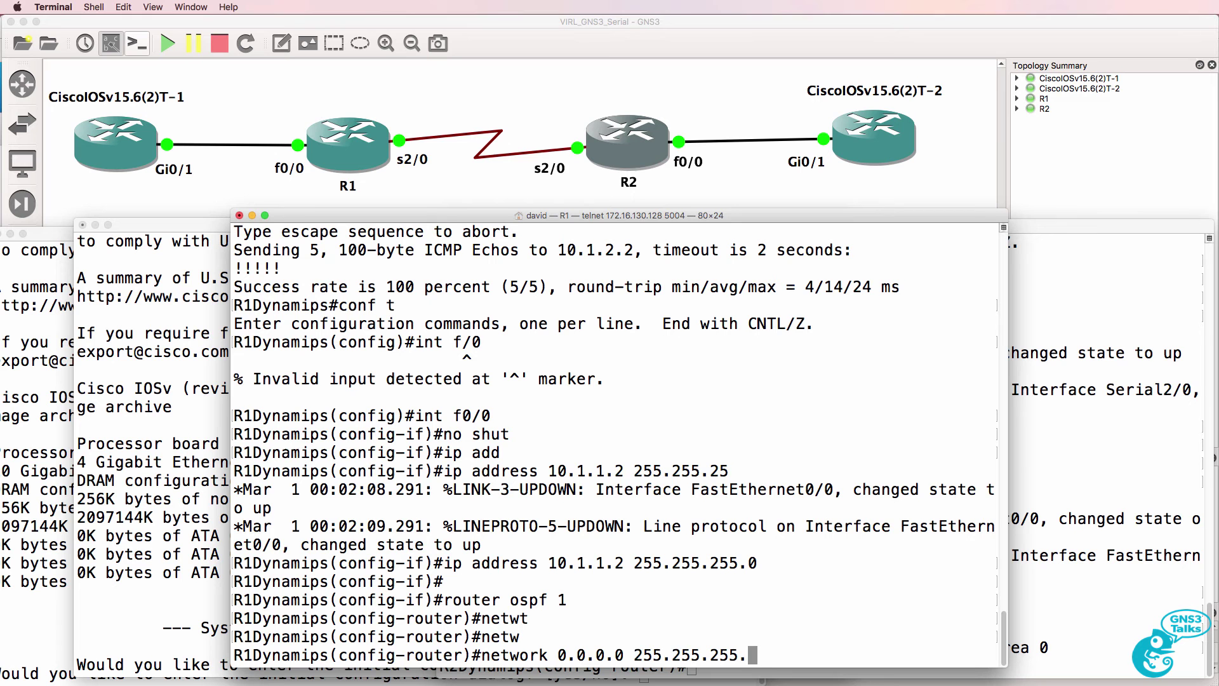
text(255 area 0)
key(Return)
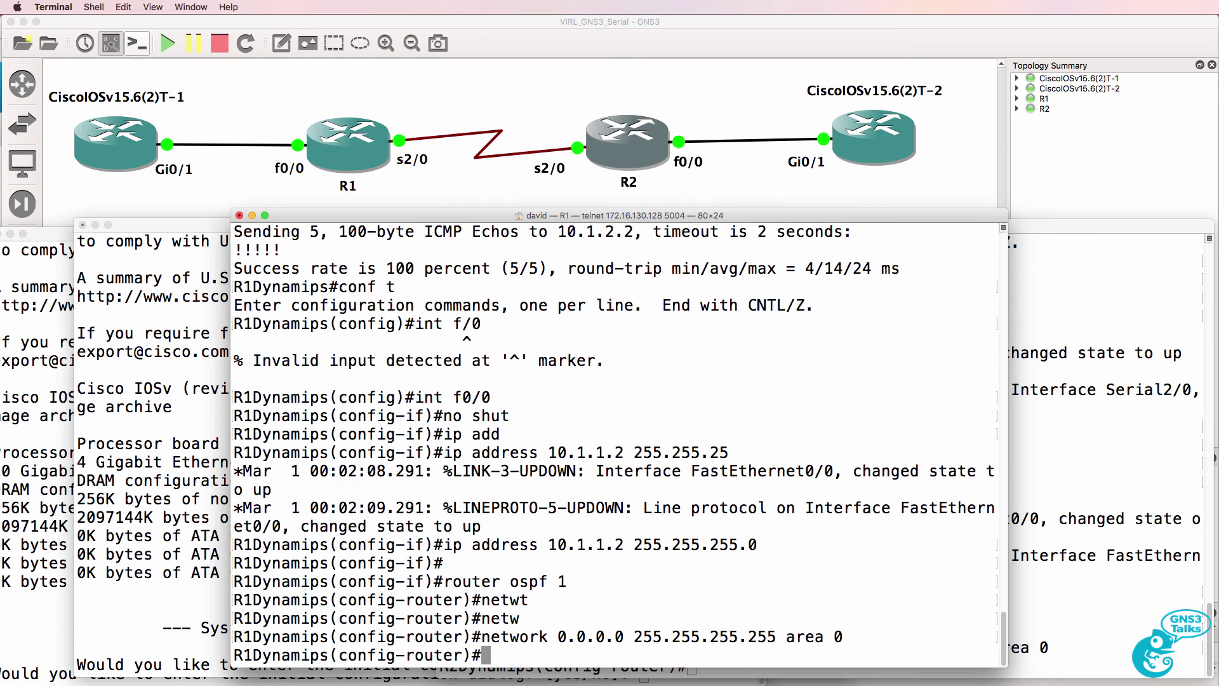
key(super+grave)
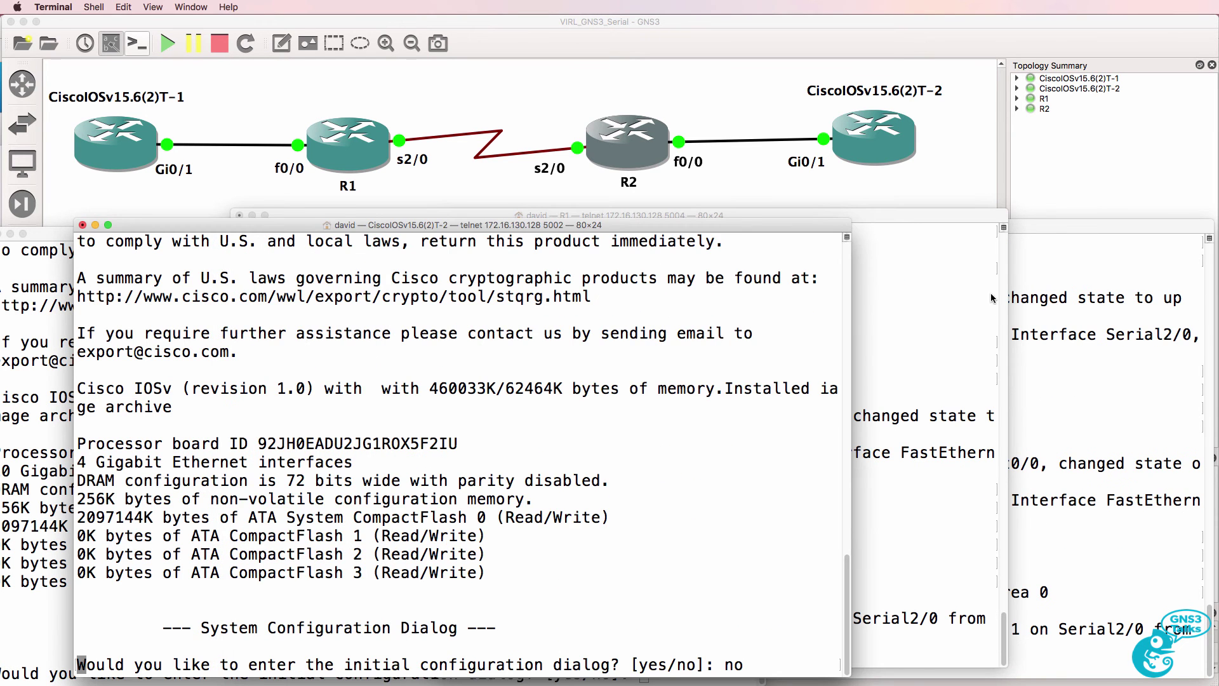
Step: Arrange the IOSv consoles side by side, skip initial setup, and name the second router R2VIRL
click(41, 271)
text(no)
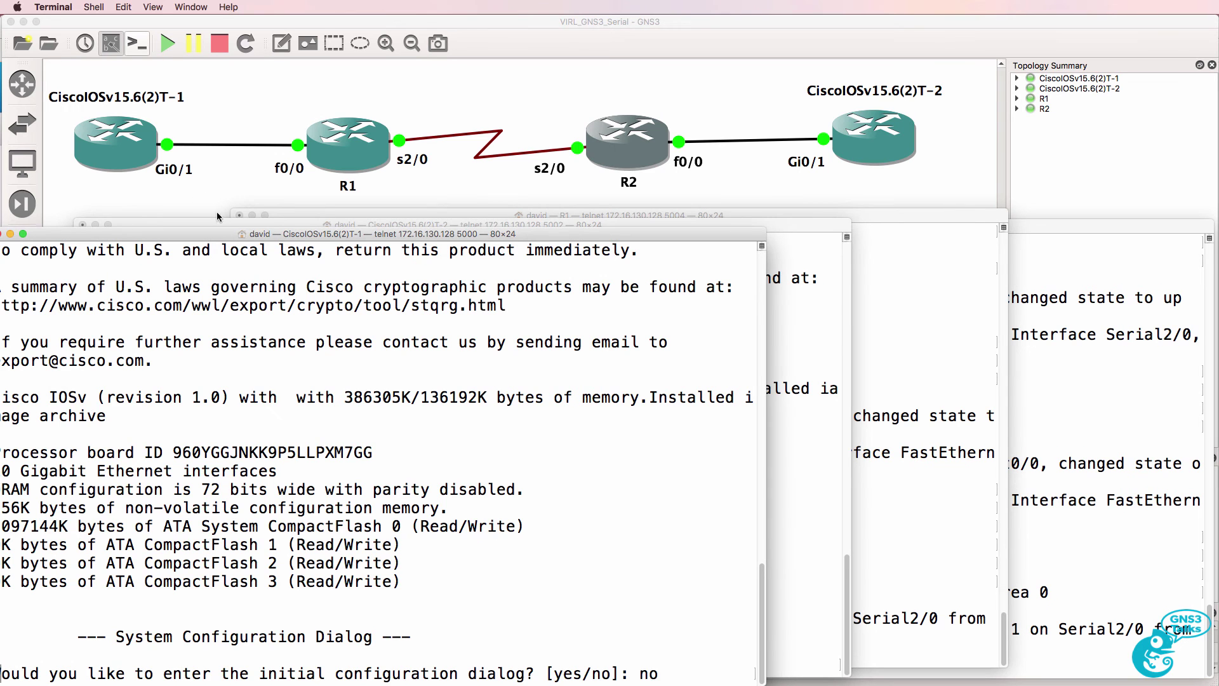
drag(237, 238, 257, 222)
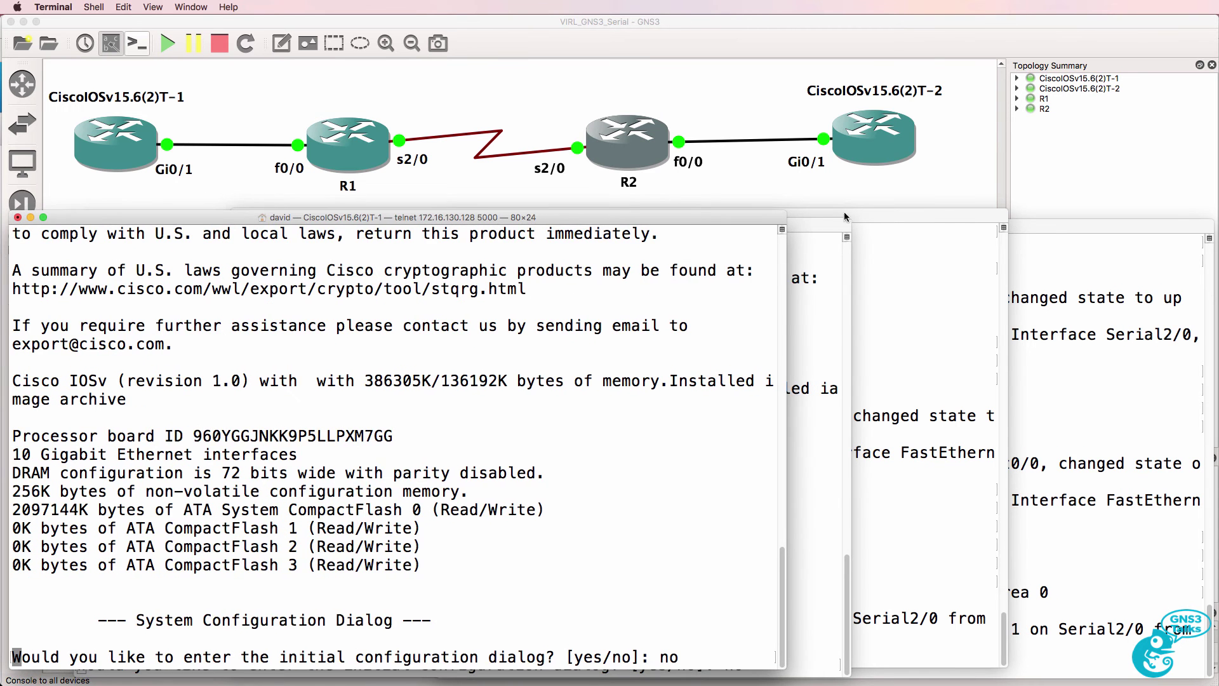
drag(845, 217, 1141, 224)
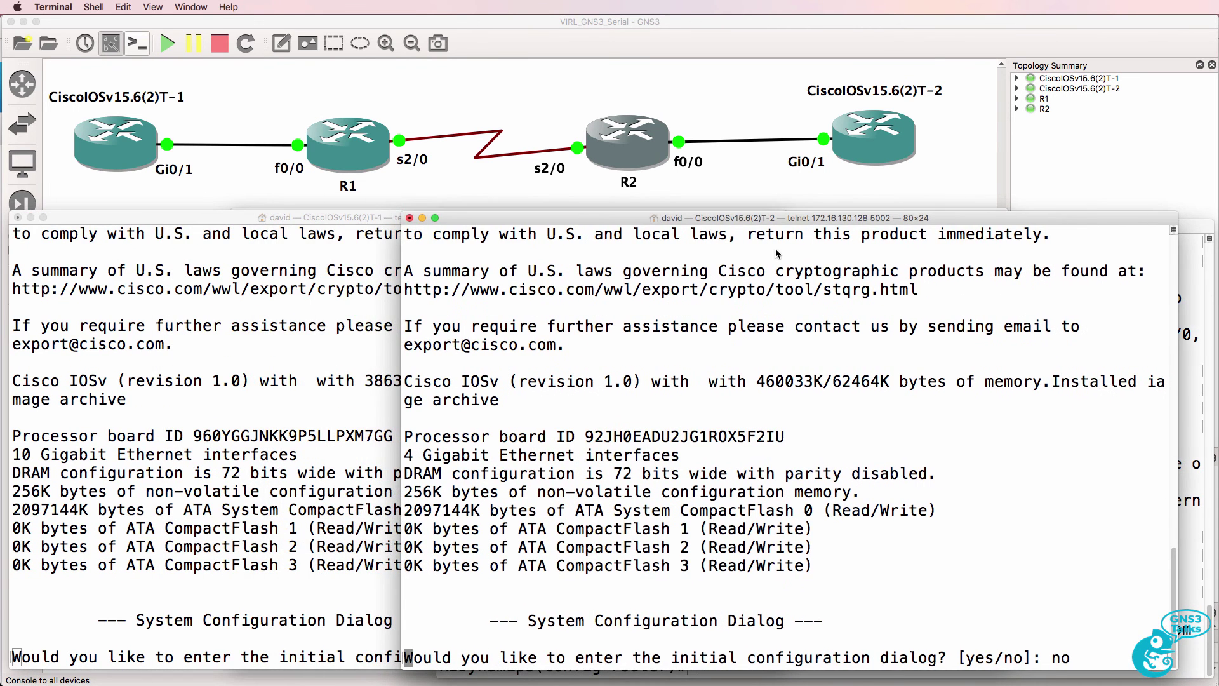
key(Return)
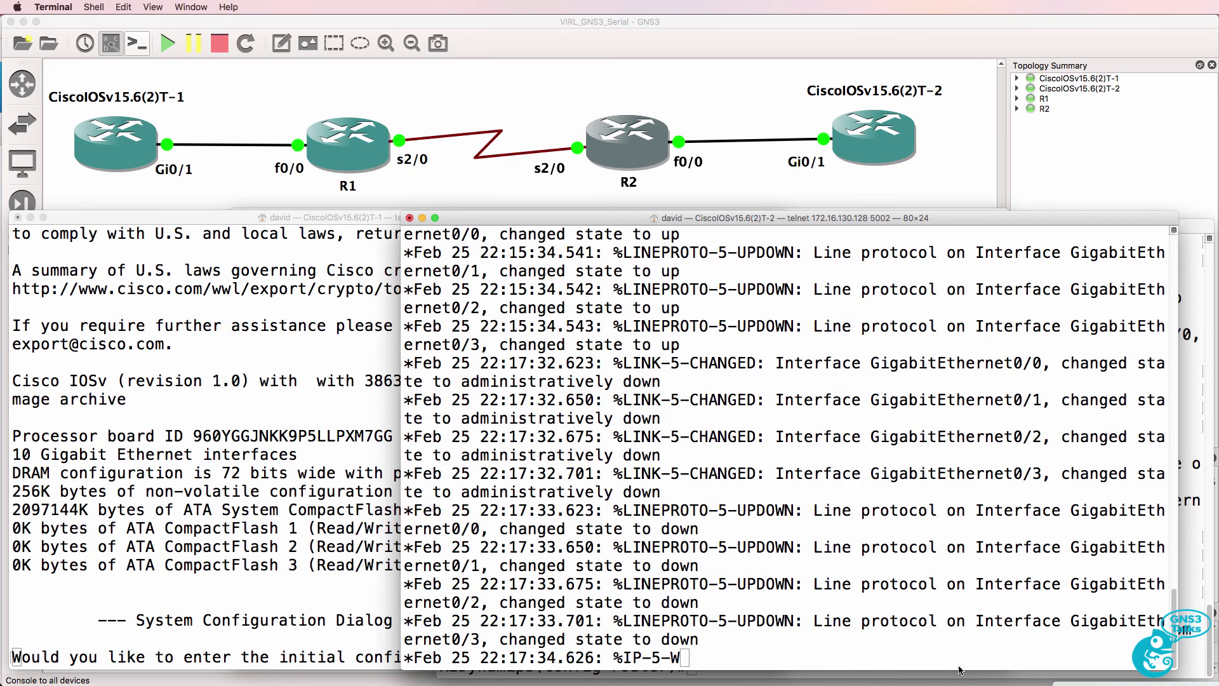
key(Return)
key(Return)
text(en)
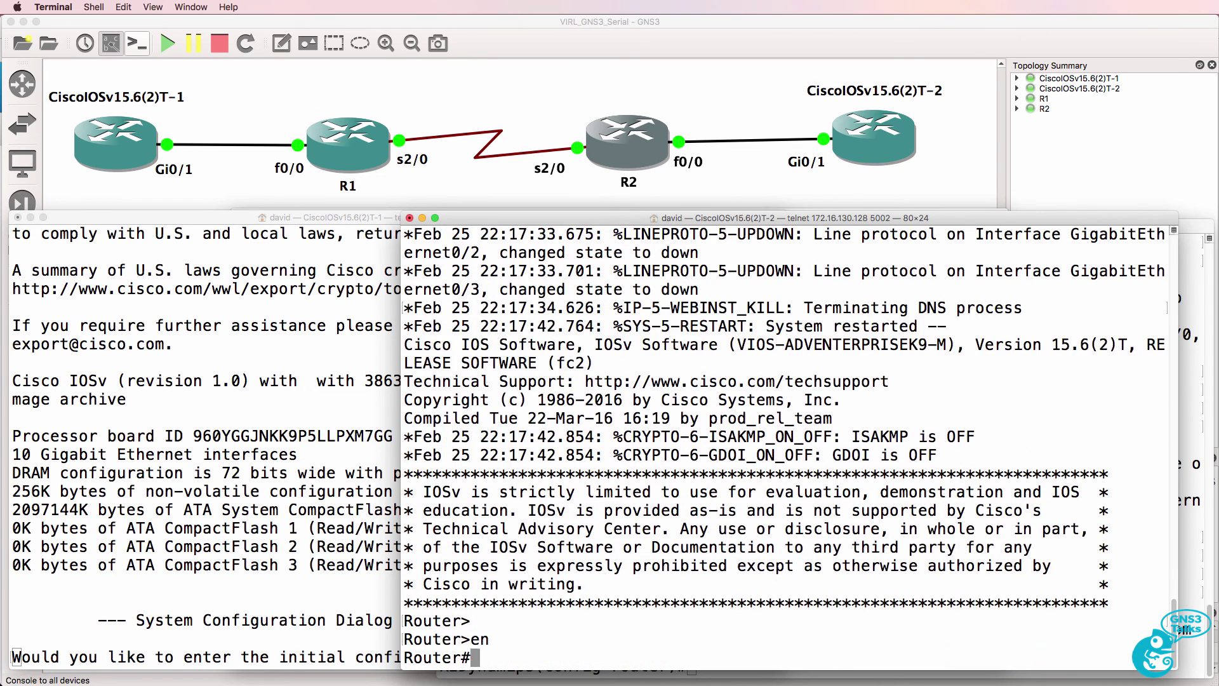
key(Return)
text(conf t)
key(Return)
text(hos)
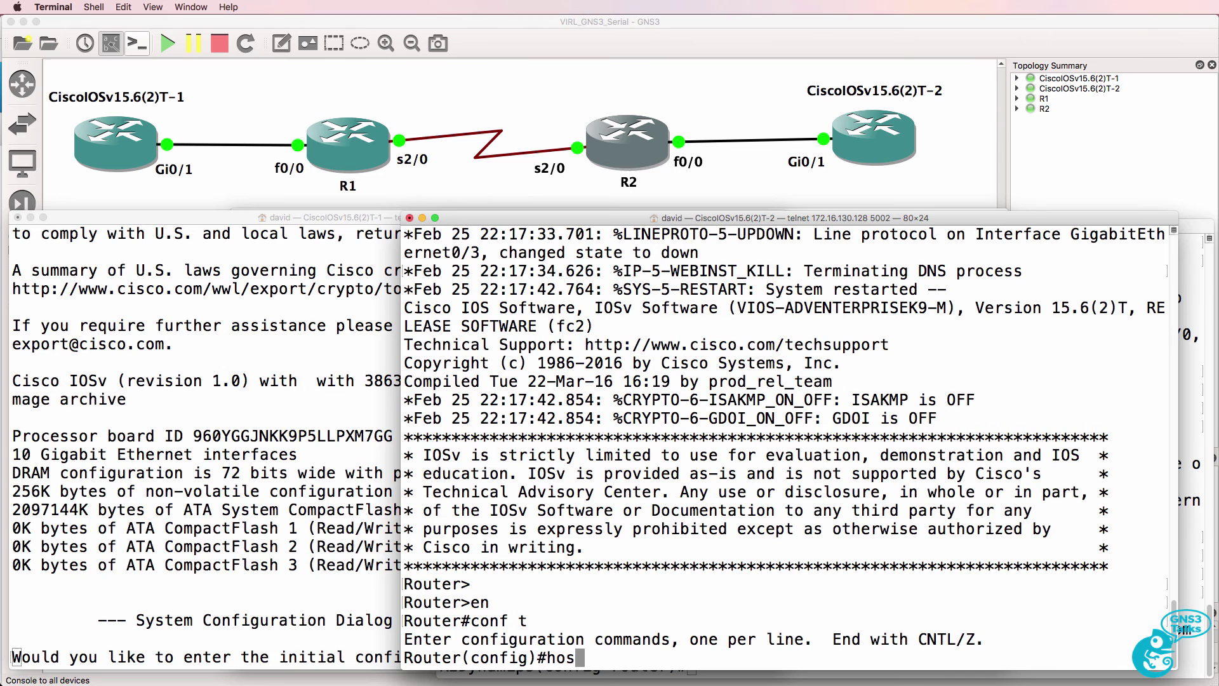
text(t R2)
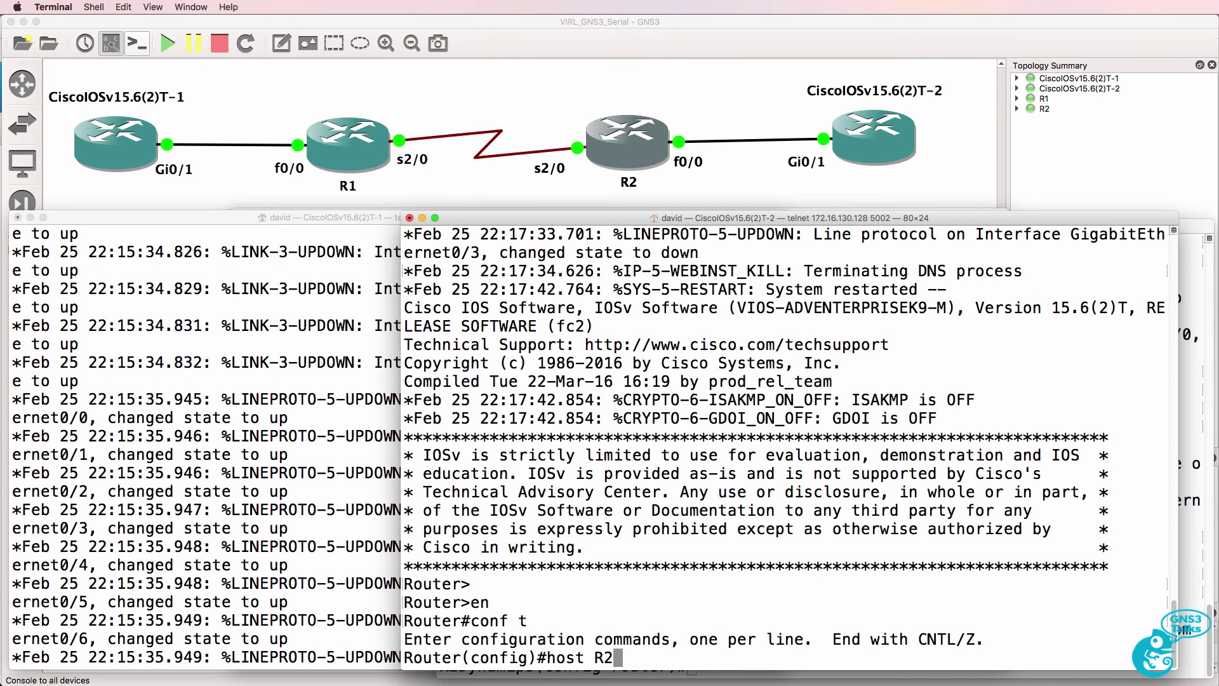
text(VIRL)
key(Return)
Step: Enable R2VIRL's Gi0/1 with address 10.1.3.2 255.255.255.0
text(int g)
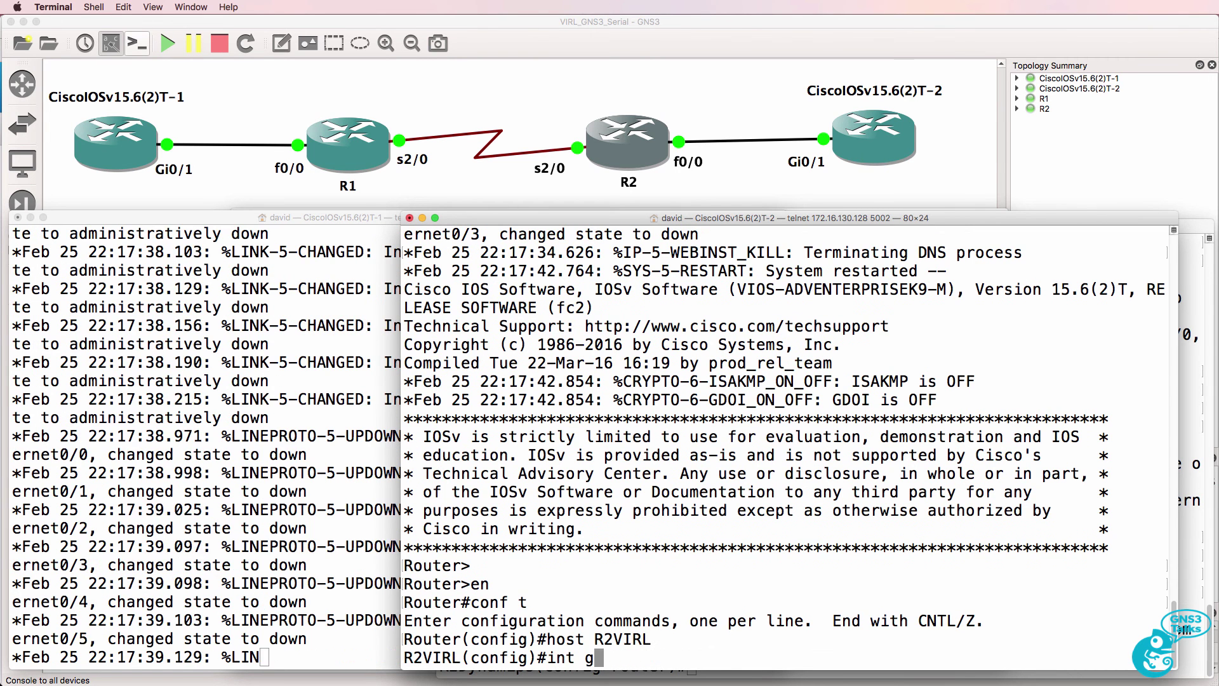
text(0/1)
key(Return)
text(no sh)
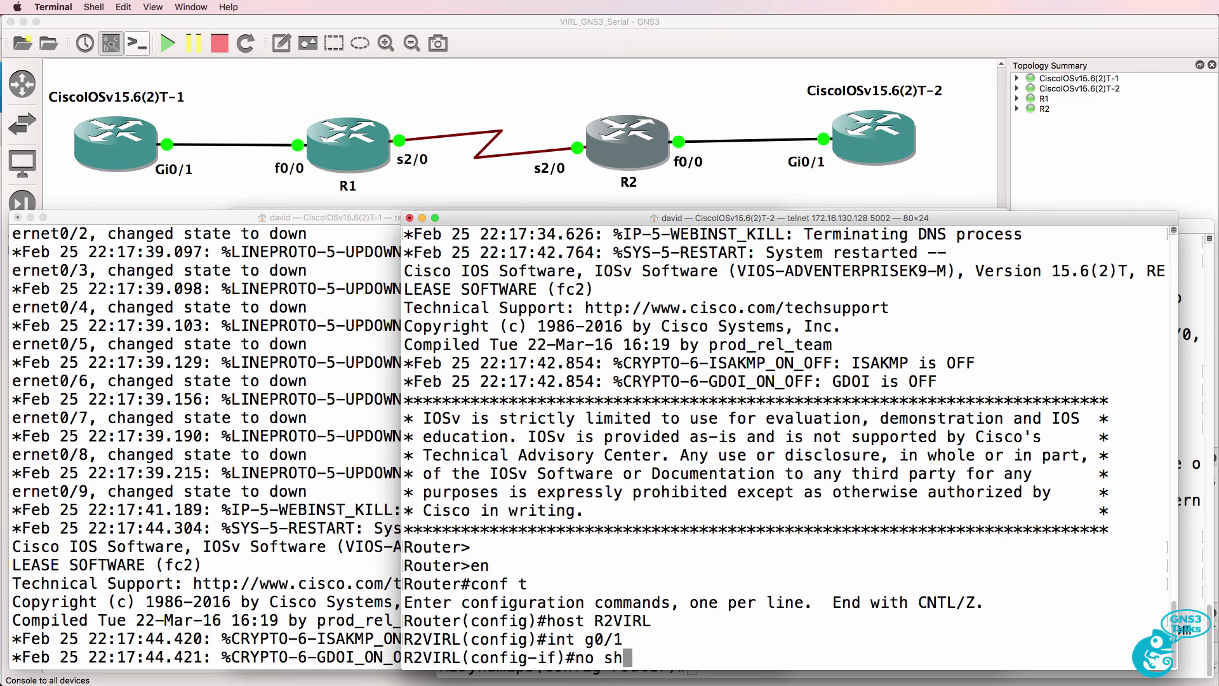
text(ut)
key(Return)
text(ip add)
key(Tab)
text(10)
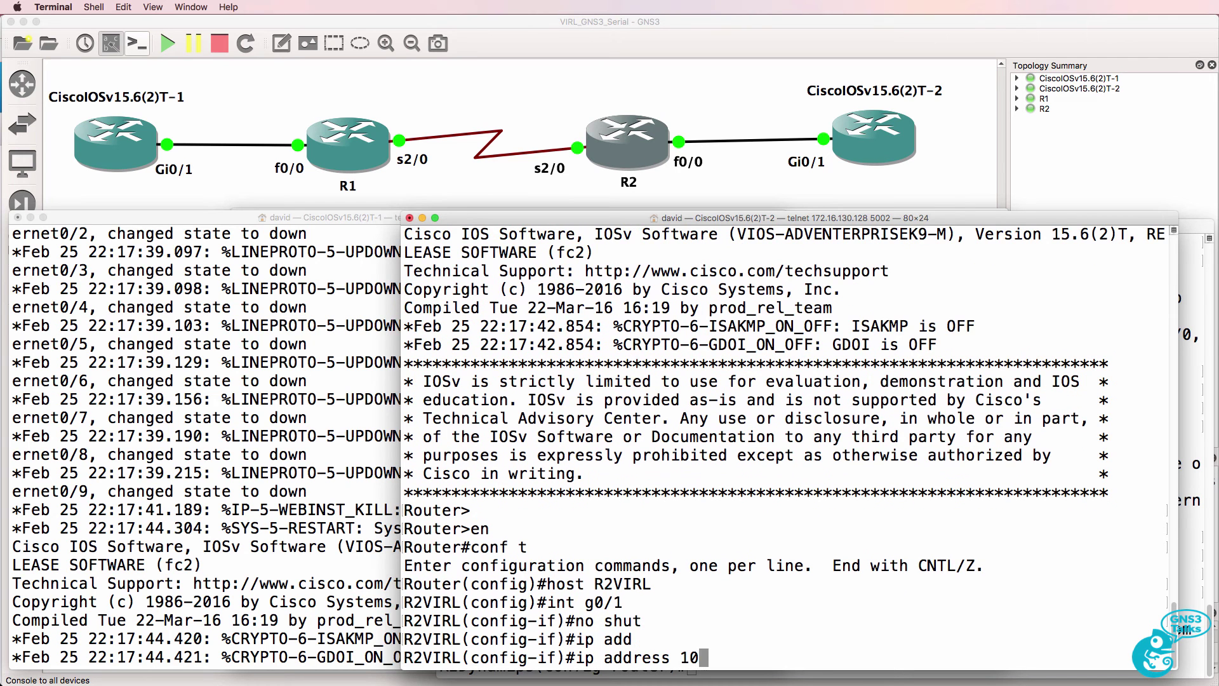
text(.1.3.2)
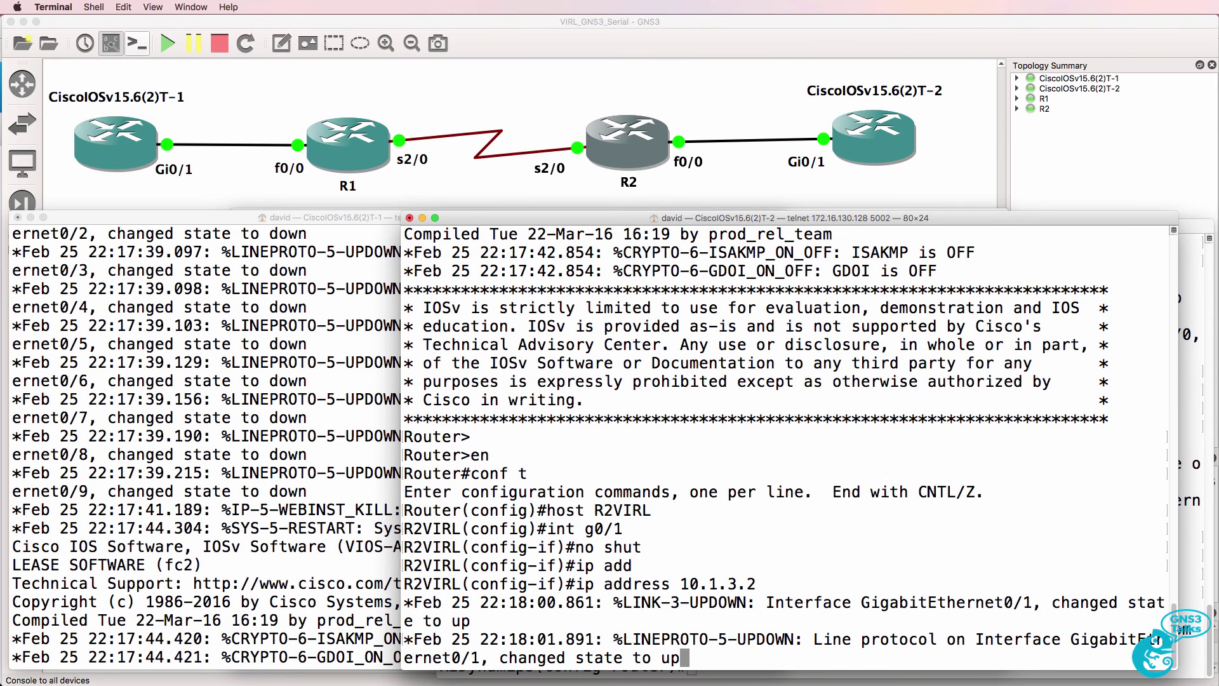
text( 2552.55.)
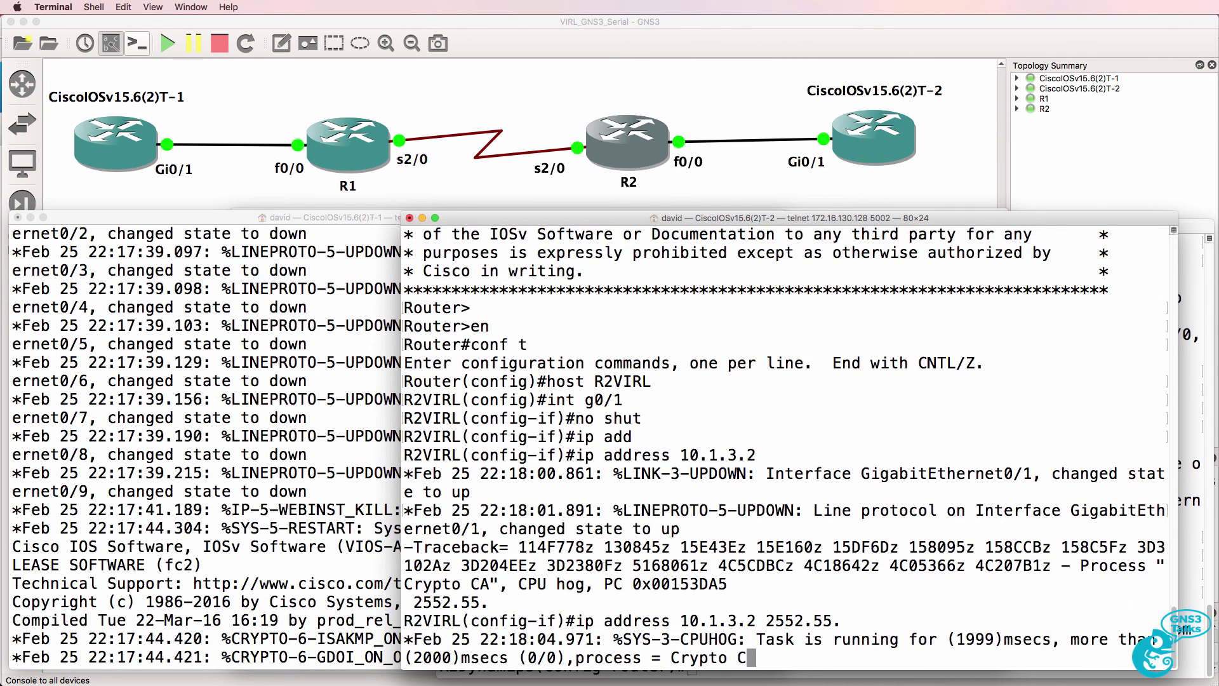
key(BackSpace)
key(BackSpace)
key(BackSpace)
key(BackSpace)
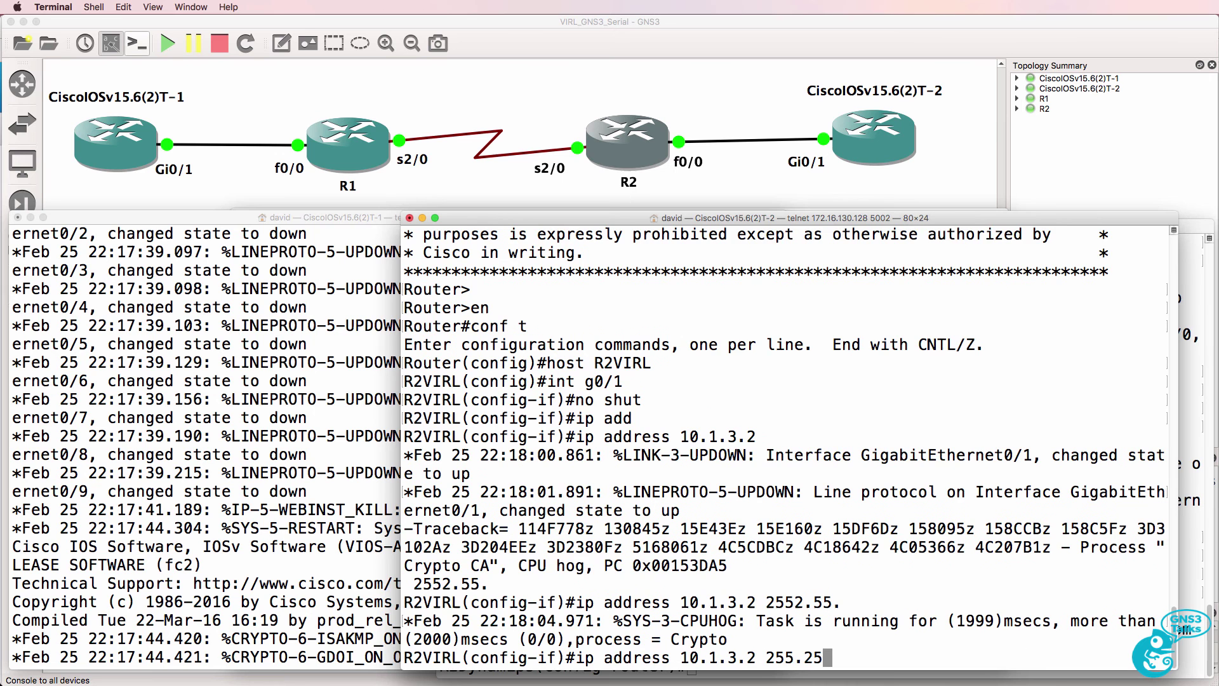
text(5.255.0)
key(Return)
Step: Start OSPF 1 on R2VIRL with network 0.0.0.0 255.255.255.255 in area 0
text(e)
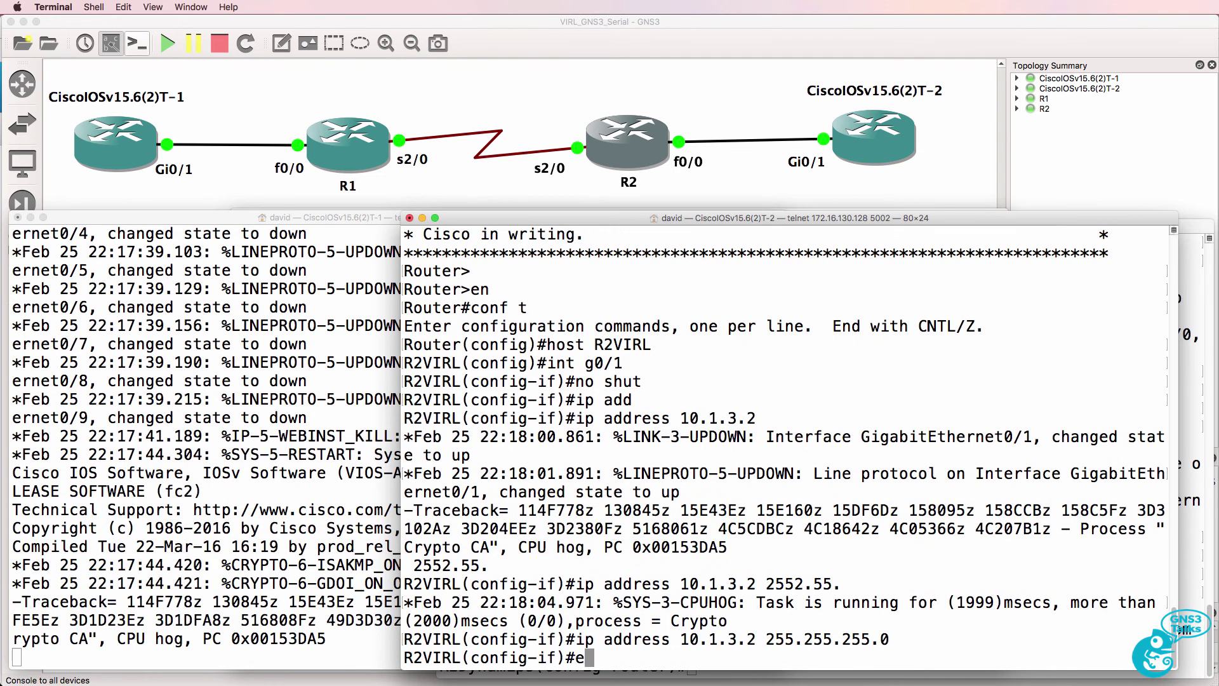
key(BackSpace)
text(router ospf )
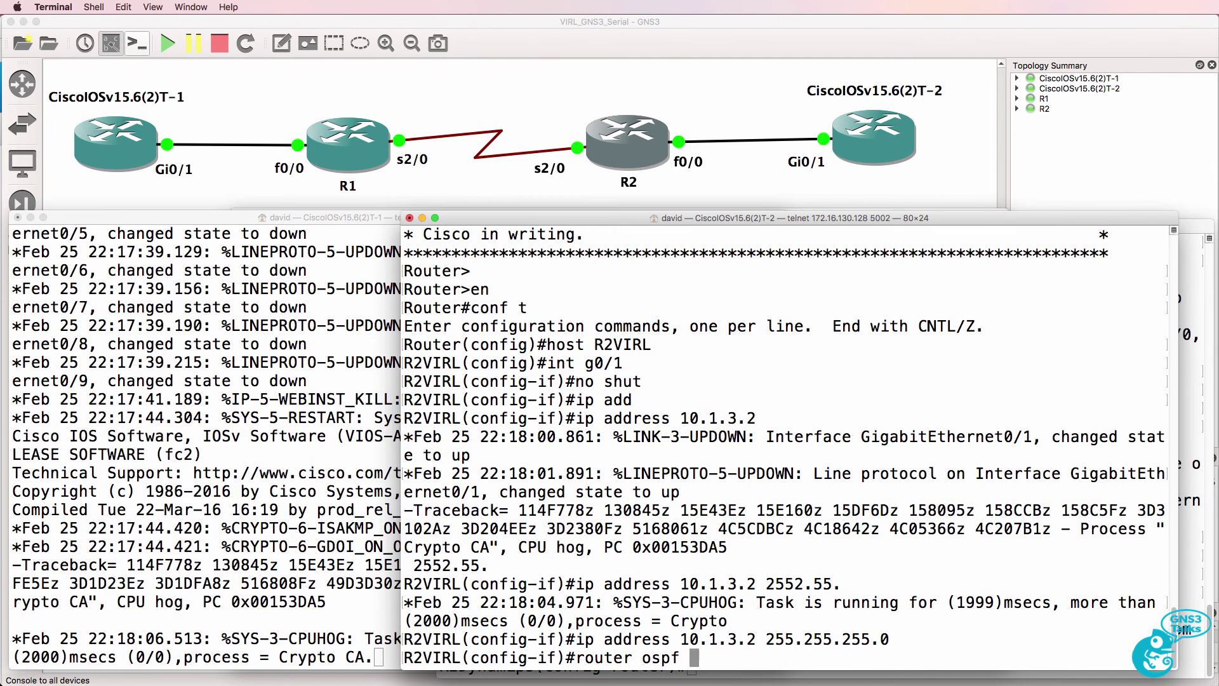
text(1)
key(Return)
text(net)
key(Tab)
text(0.0)
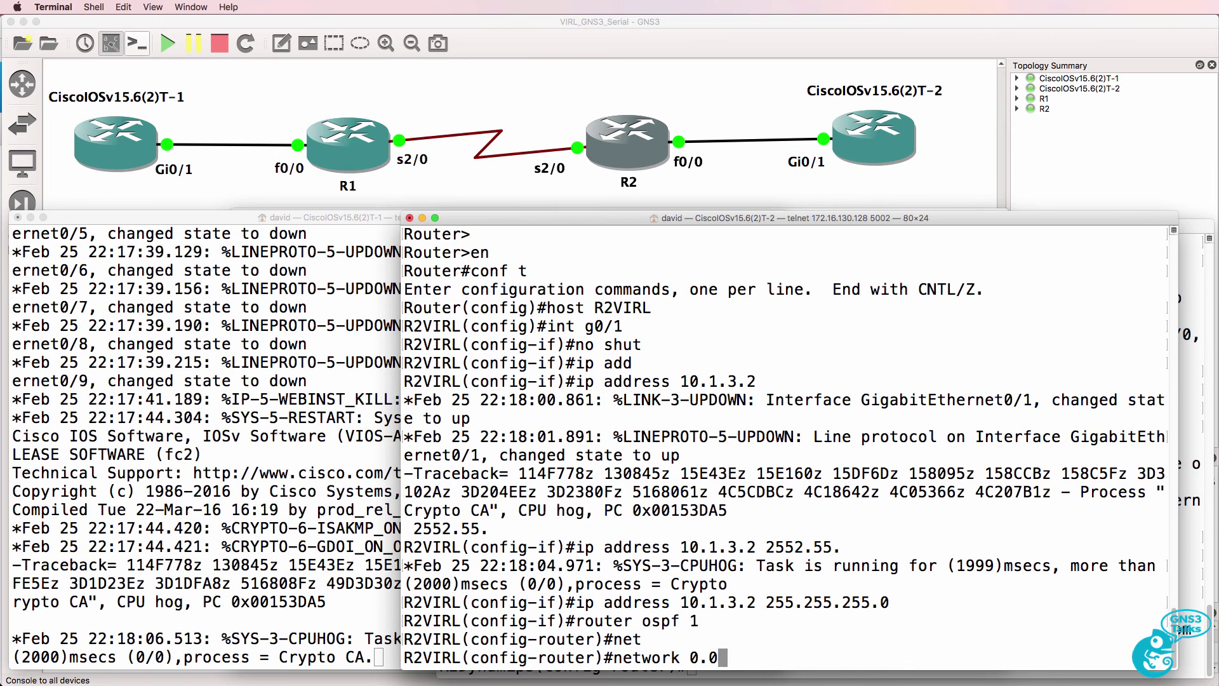
text(.0.0 255.255.255.25)
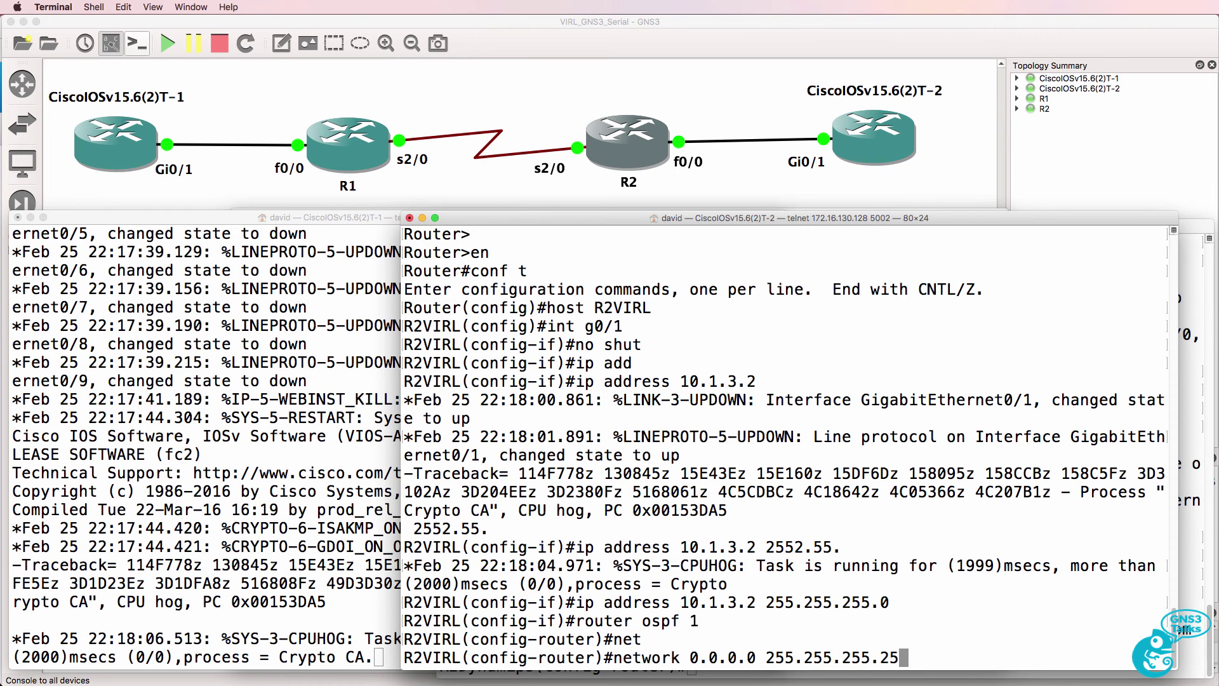
text(5 area 0)
key(Return)
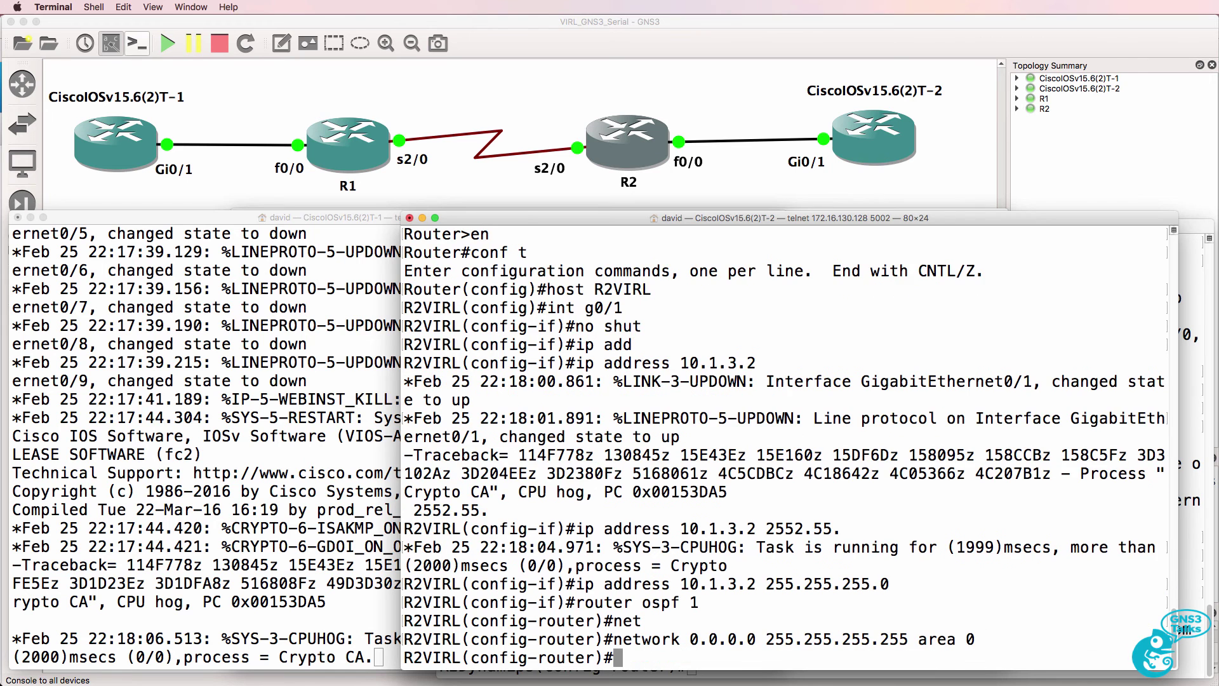
click(294, 476)
Step: Enter global configuration on the first IOSv router and rename it R1VIRL
key(Return)
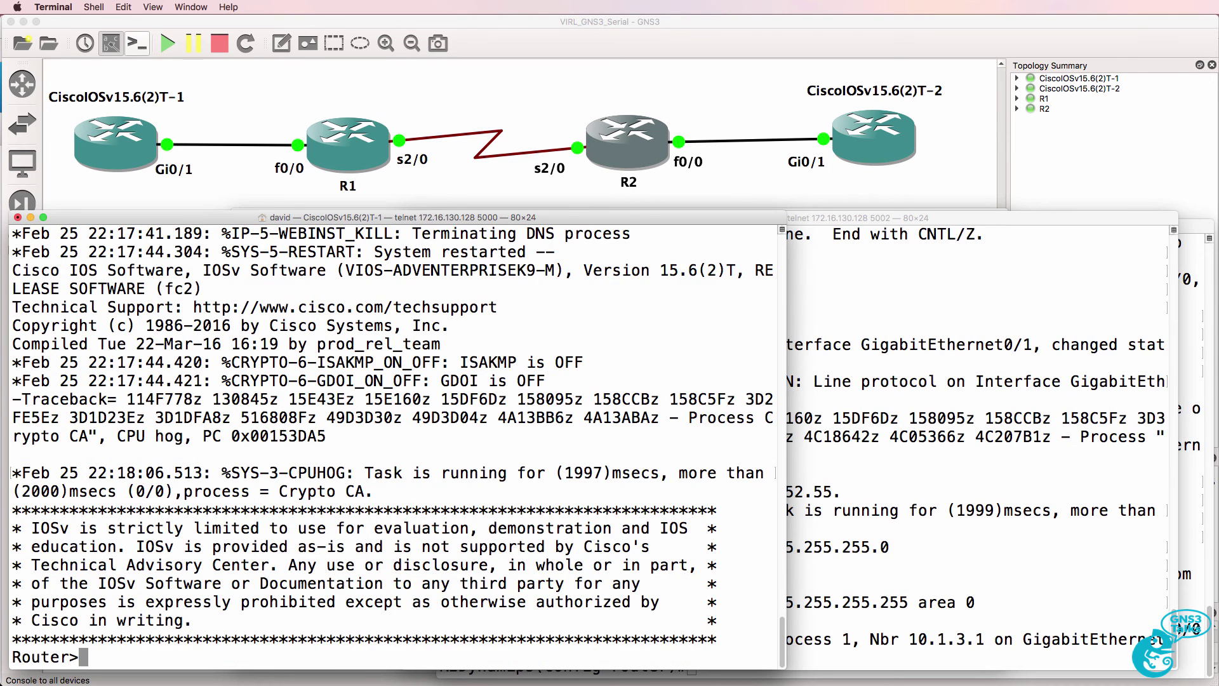
text(en)
key(Return)
text(conf t)
key(Return)
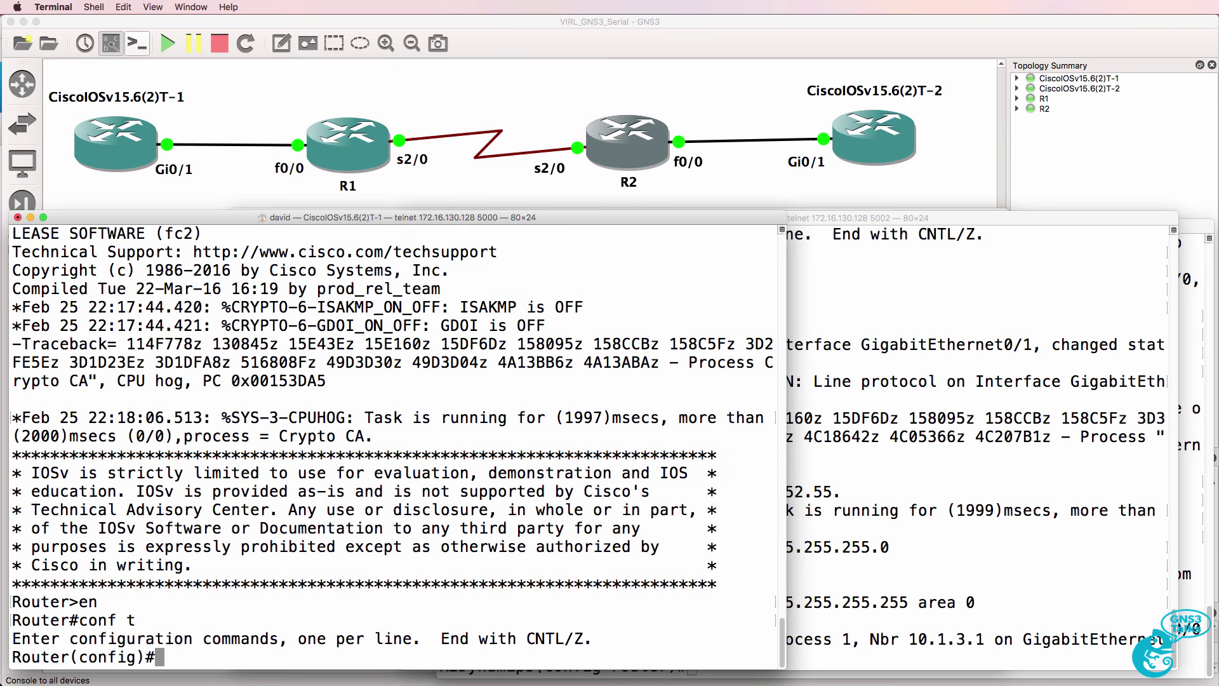
text(host R1VIR)
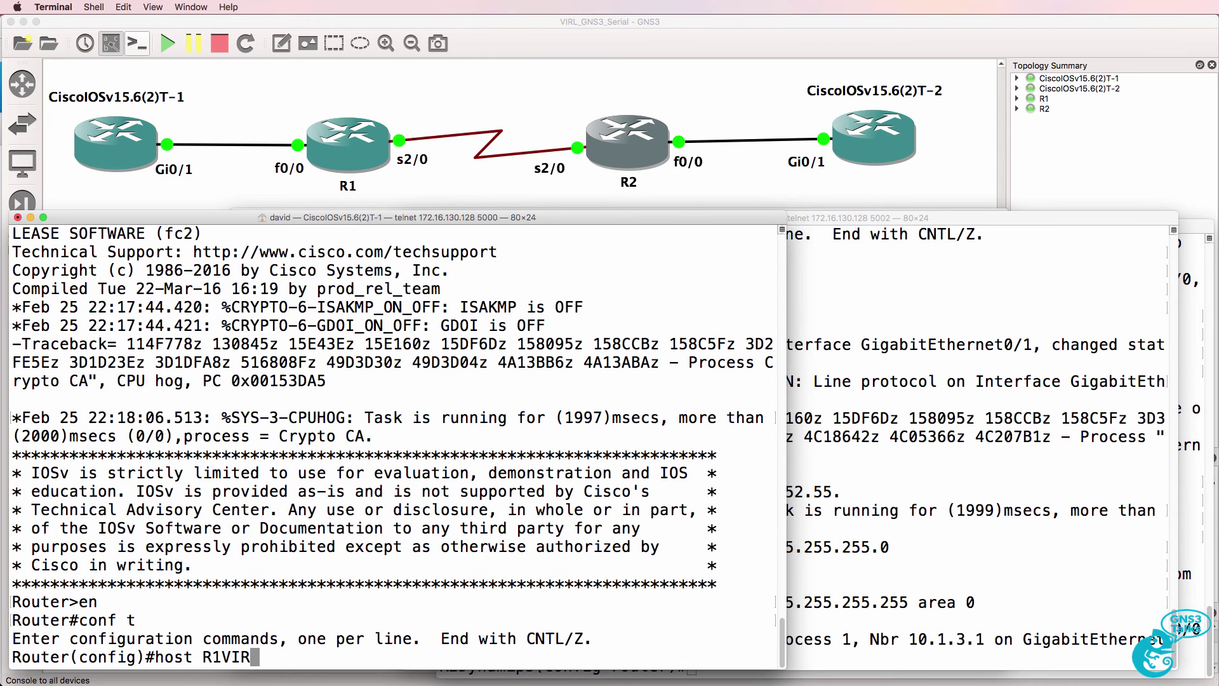
text(L)
key(Return)
Step: Bring up Gi0/1 with IP address 10.1.1.1 255.255.255.0
text(int g0/1)
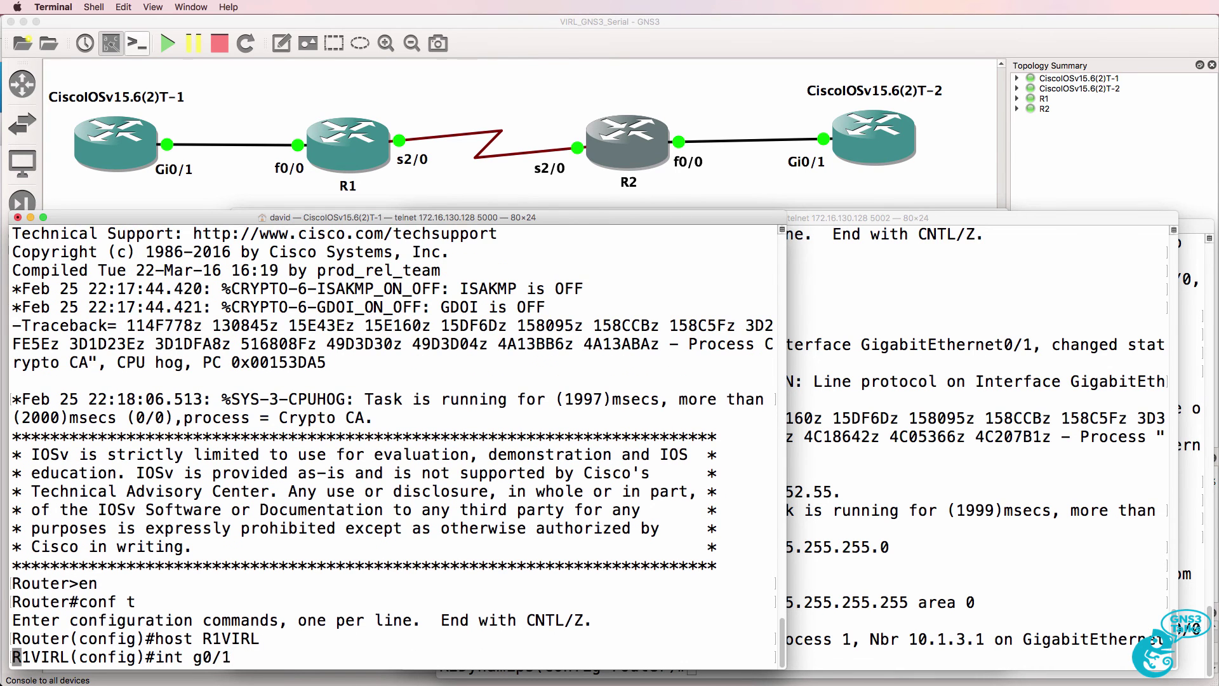
key(Return)
text(nos htu)
key(Return)
text(no shut)
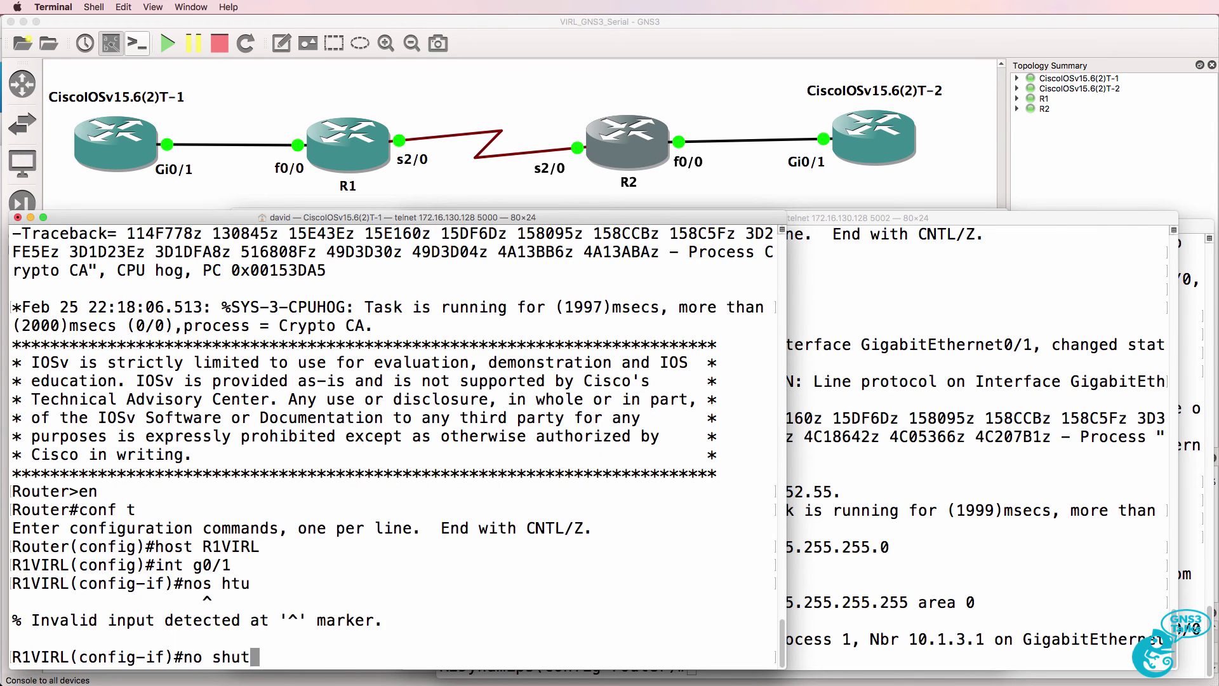
key(Return)
text(ip add)
key(Tab)
text(10.1.1.)
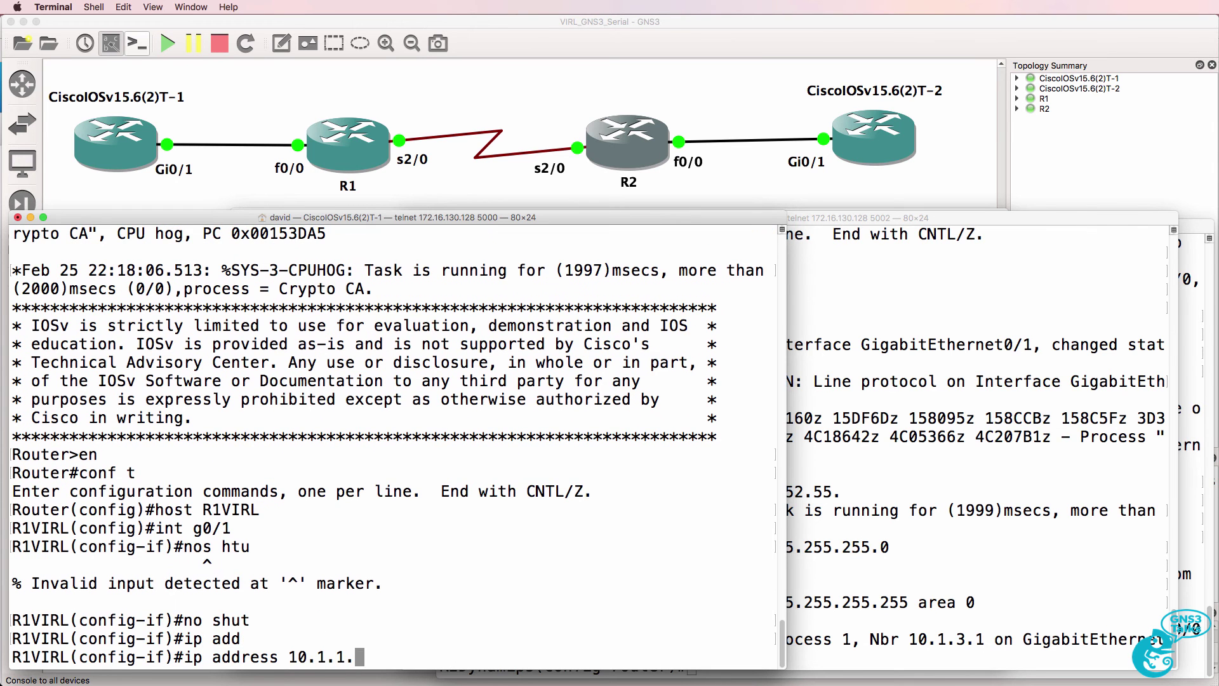
text(1 255.255.255.0)
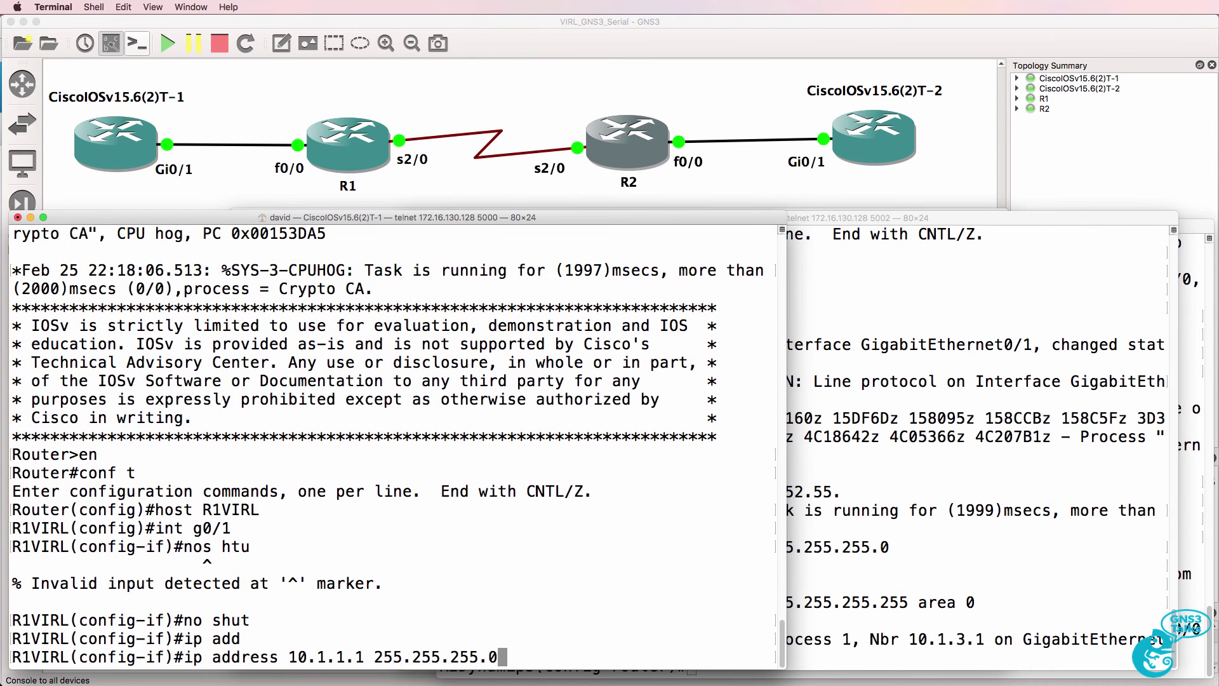
key(Return)
Step: Start OSPF process 1 with network 0.0.0.0 255.255.255.255 in area 0, then exit configuration mode
text(router so)
key(BackSpace)
key(BackSpace)
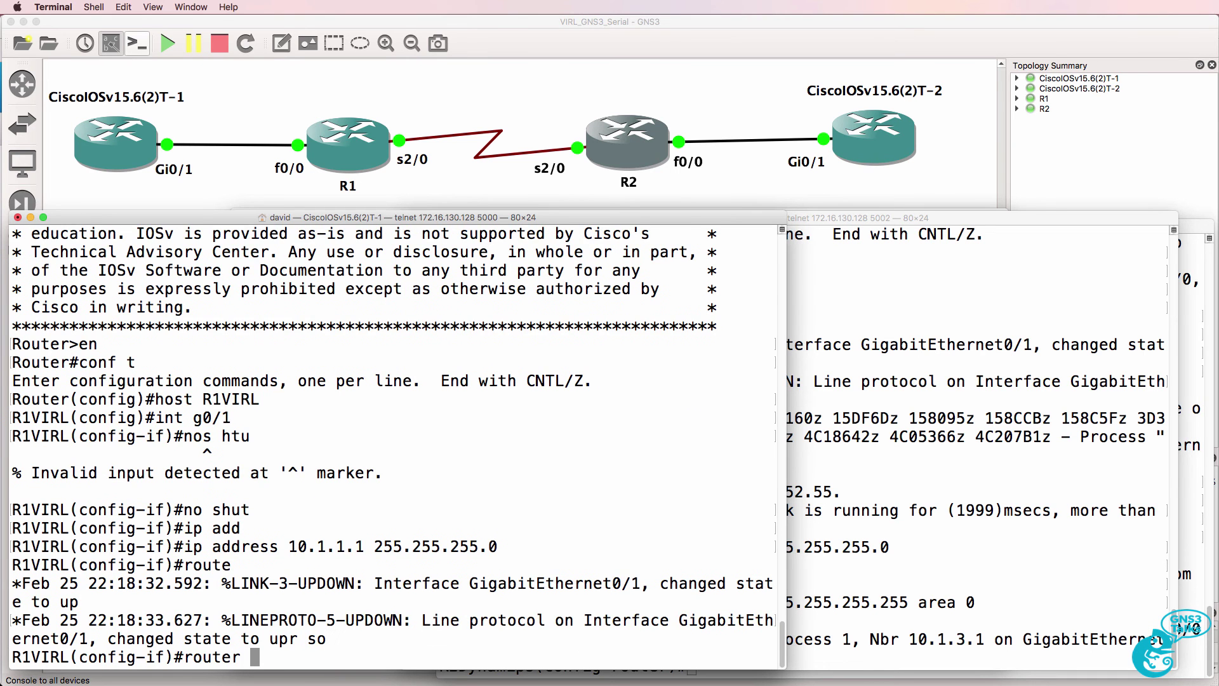
text(ospf 1)
key(Return)
text(net)
key(Tab)
text(0)
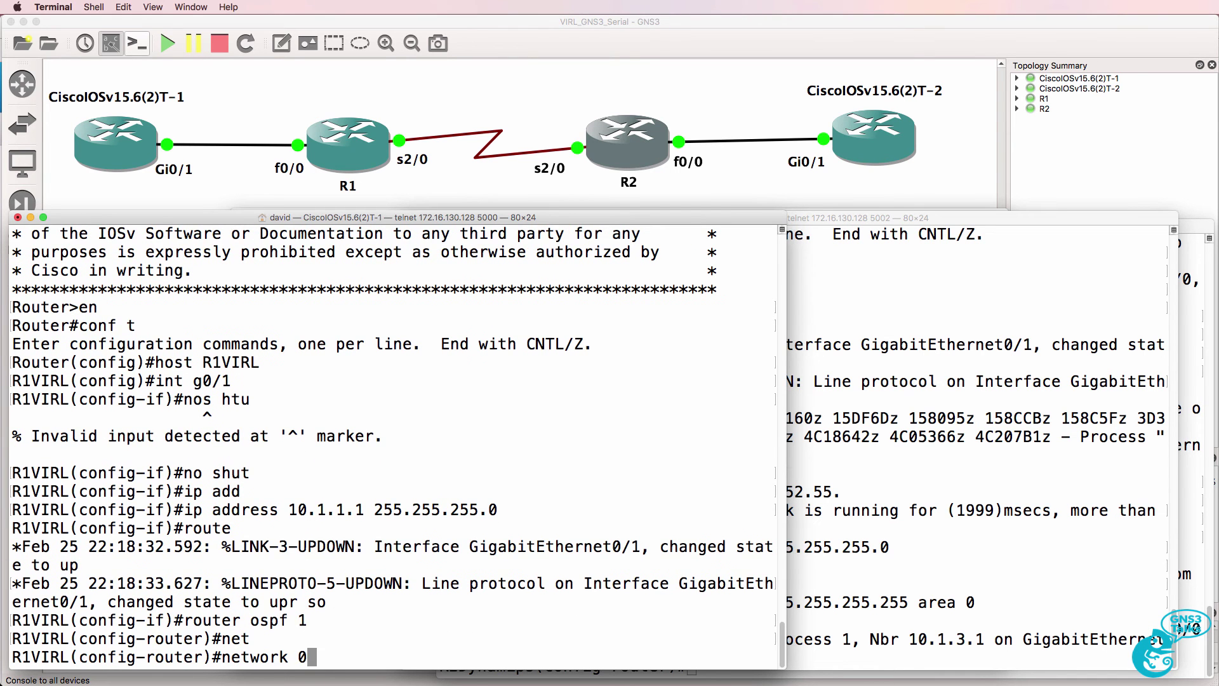
text(.0.0.0 255.255.255)
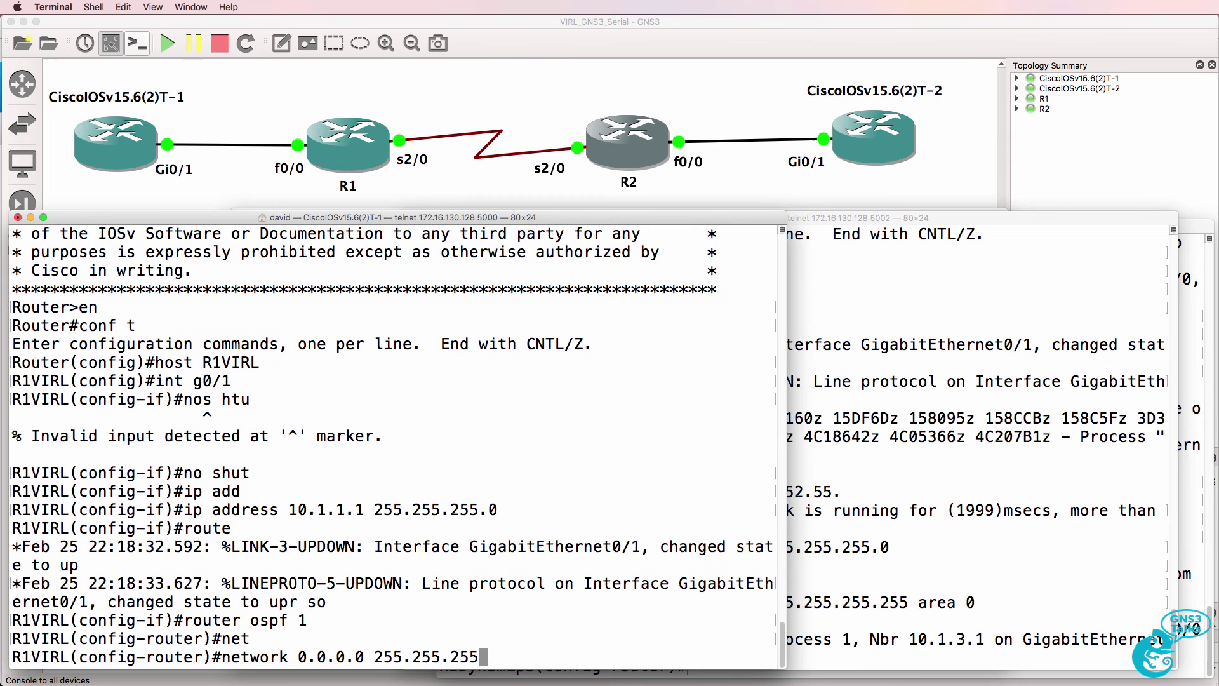
text(.255 area 0)
key(Return)
text(end)
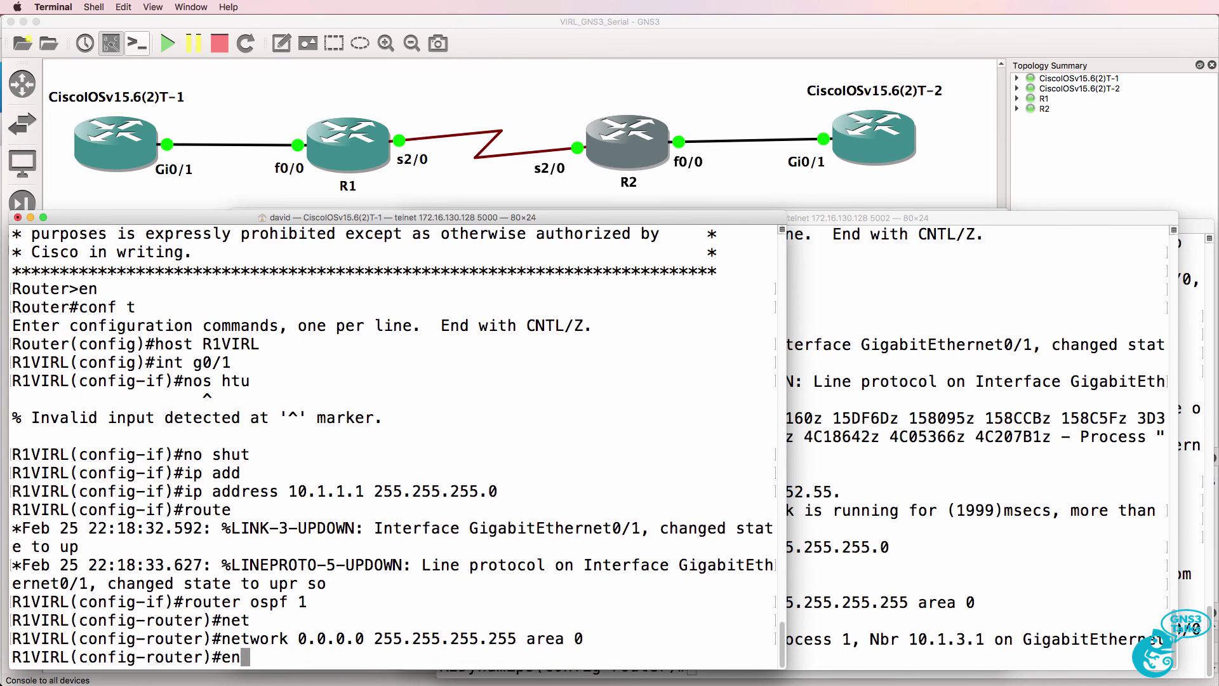
key(Return)
text(sh ip)
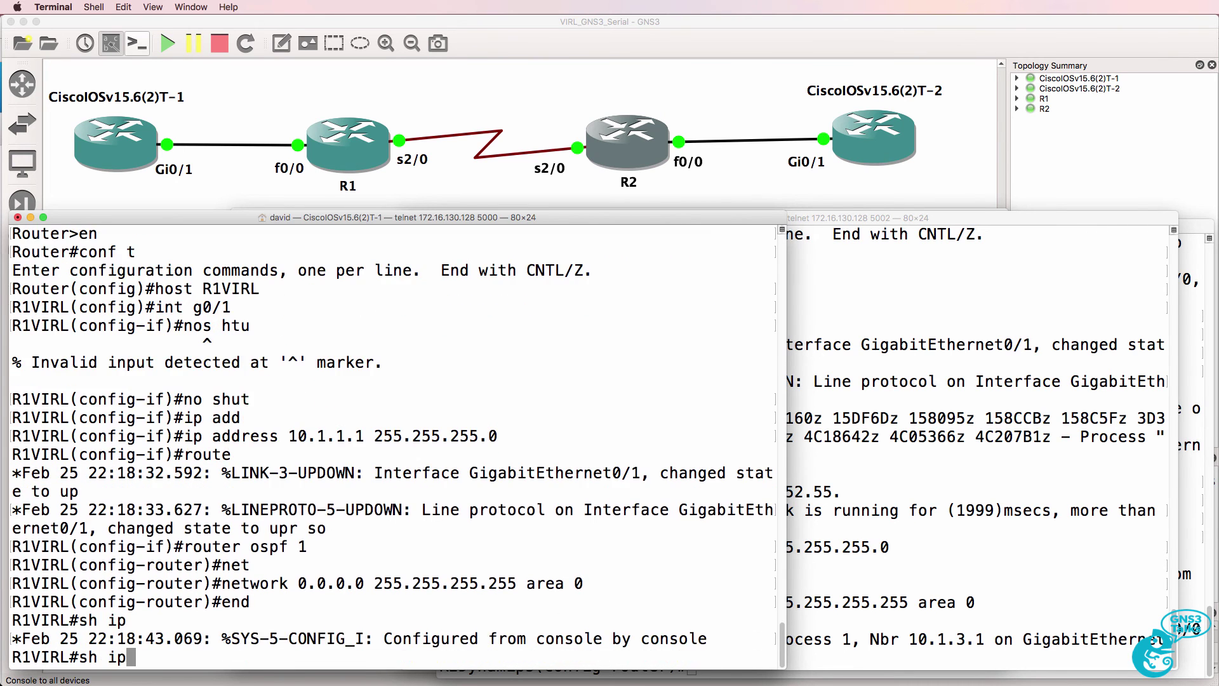
text( ospf ne)
Step: List R1VIRL's OSPF neighbours and show the brief interface status summary
key(Tab)
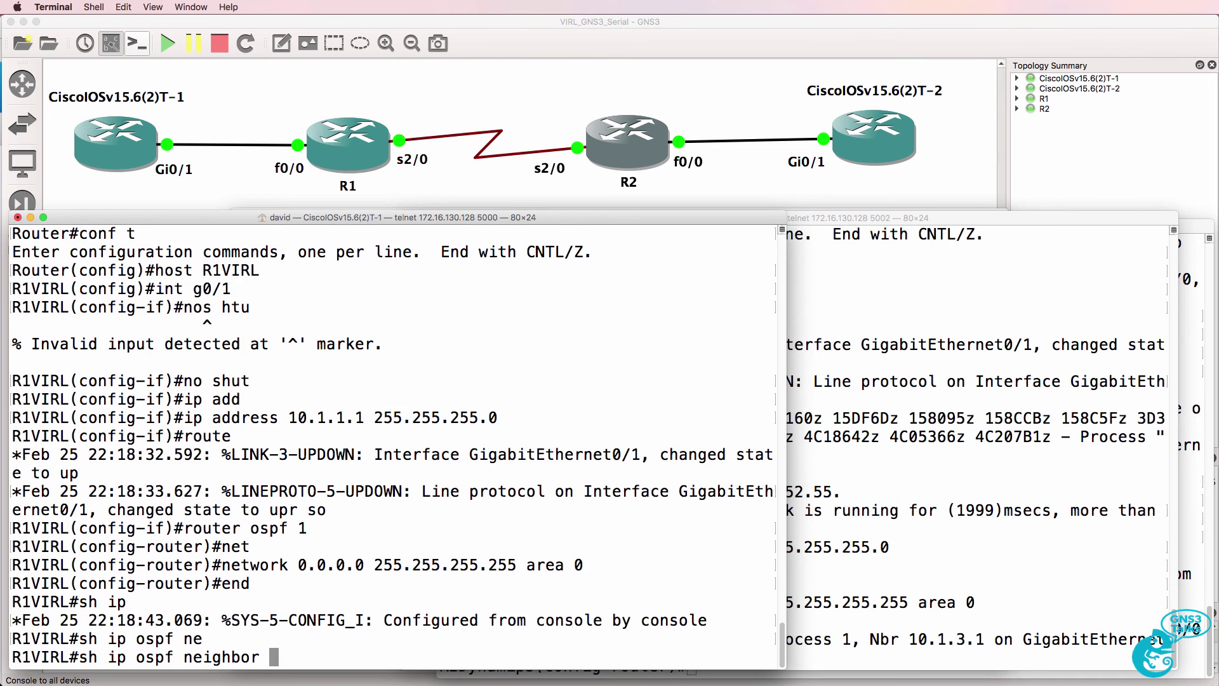
key(Return)
text(sh ip int )
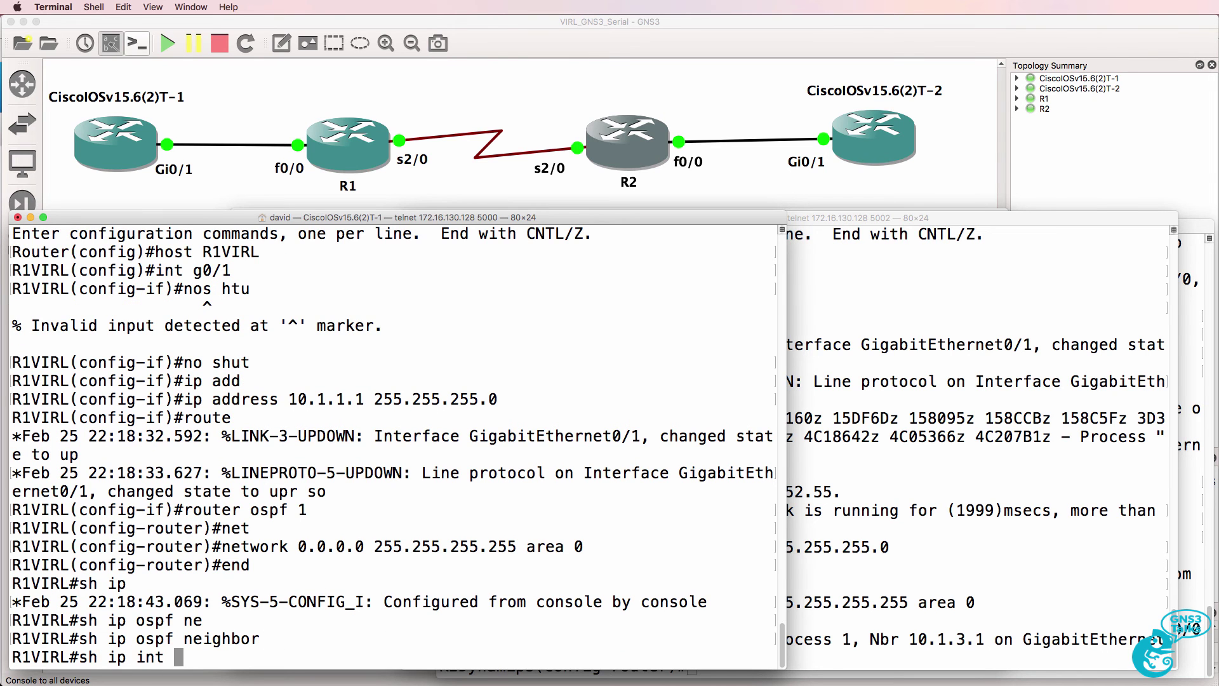
text(biref)
key(Return)
key(Up)
key(BackSpace)
key(BackSpace)
key(BackSpace)
key(BackSpace)
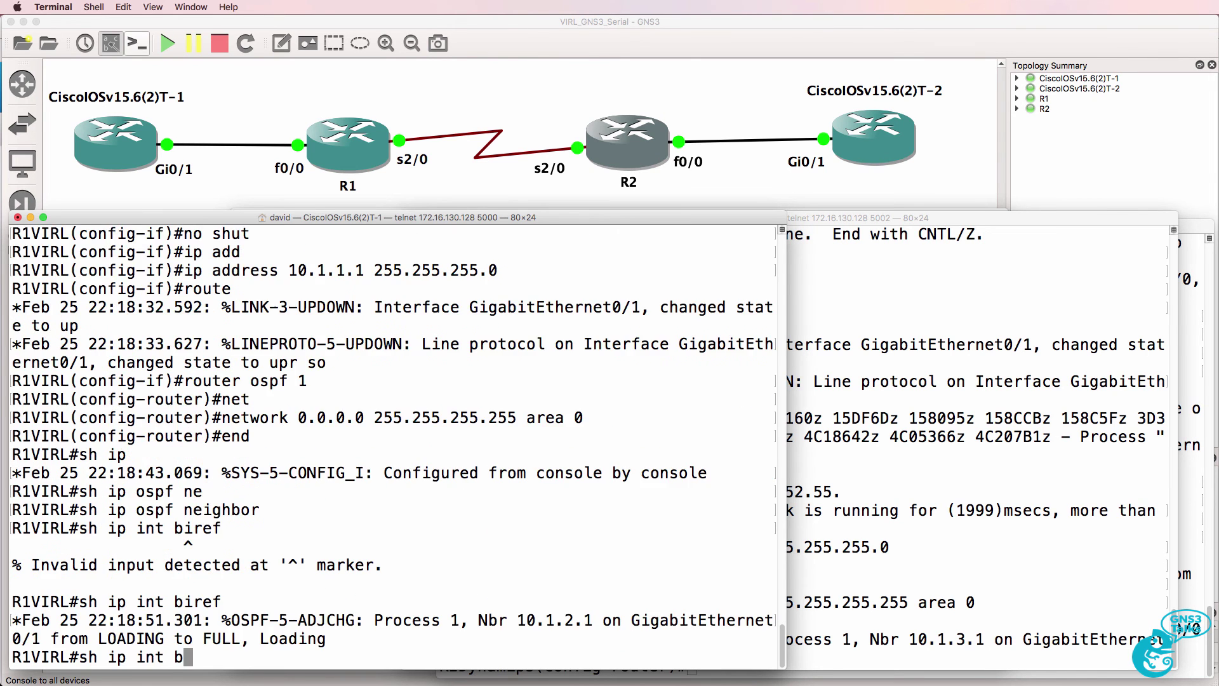
text(rief)
key(Return)
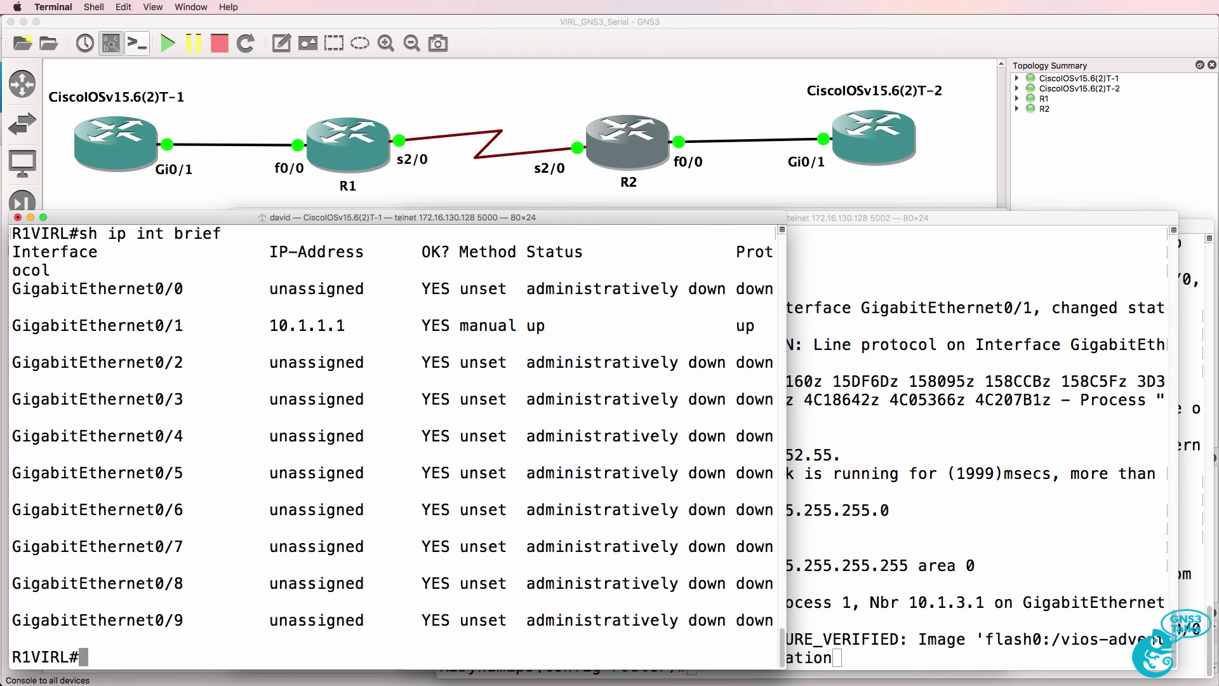
Step: Recheck the OSPF neighbour table and print the routing table for the 10.1.2.0 and 10.1.3.0 routes
text(sh ip sof)
key(BackSpace)
key(BackSpace)
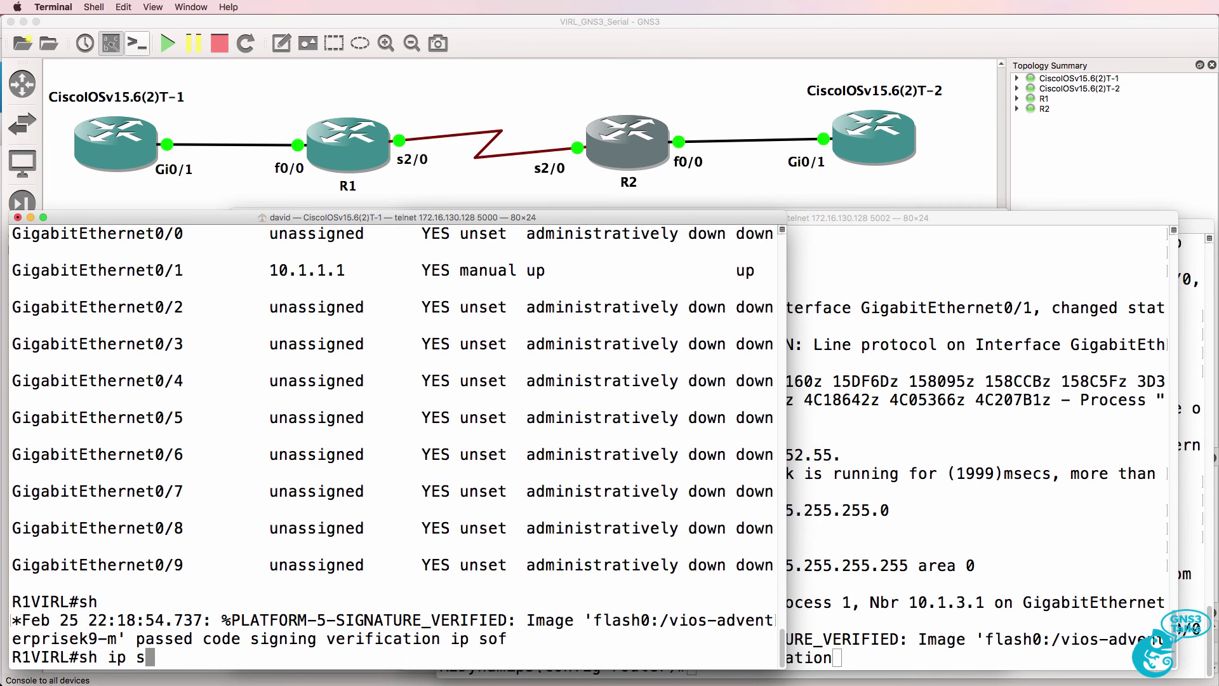
key(BackSpace)
text(ospf nei)
key(Return)
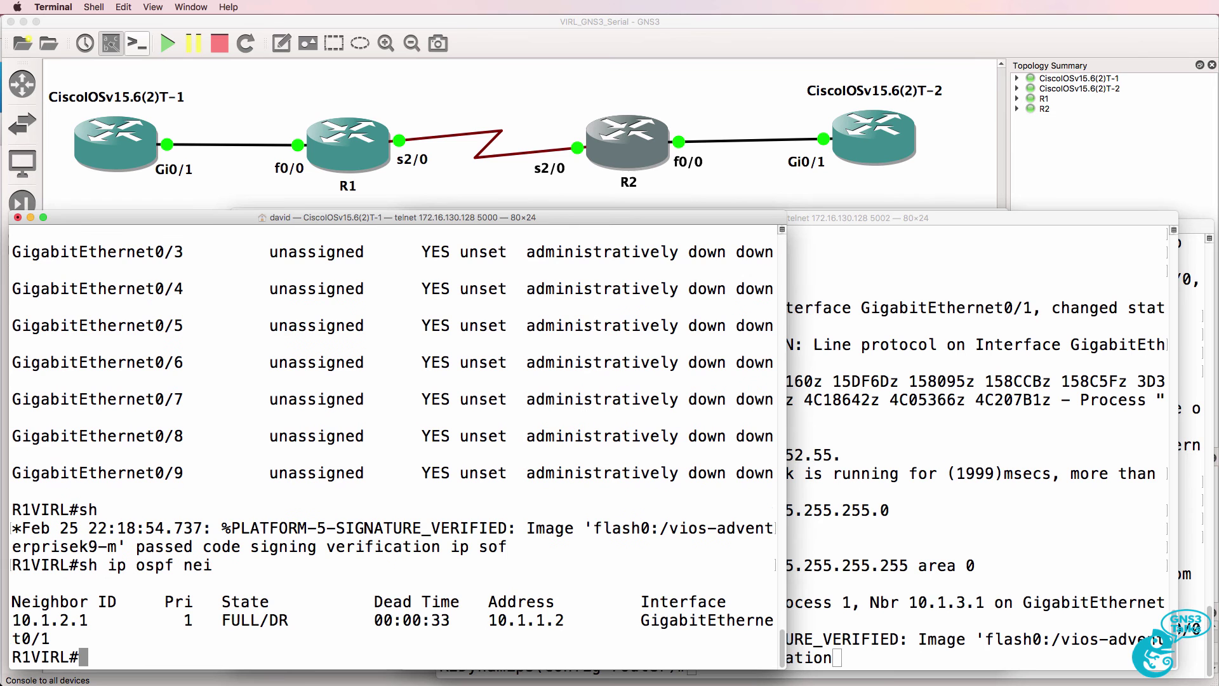
text(sh ip route)
key(Return)
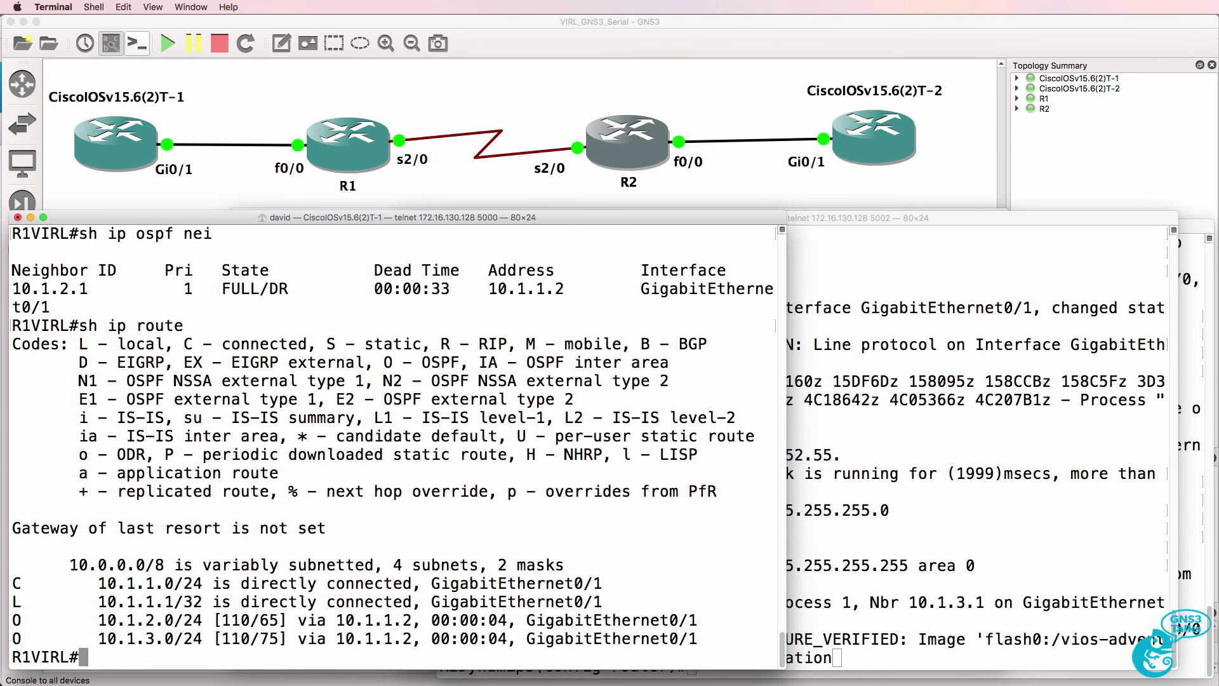
Step: Ping 10.1.3.2 from R1VIRL and highlight the successful output
text(ping 10.1.13)
key(BackSpace)
key(BackSpace)
text(3.2)
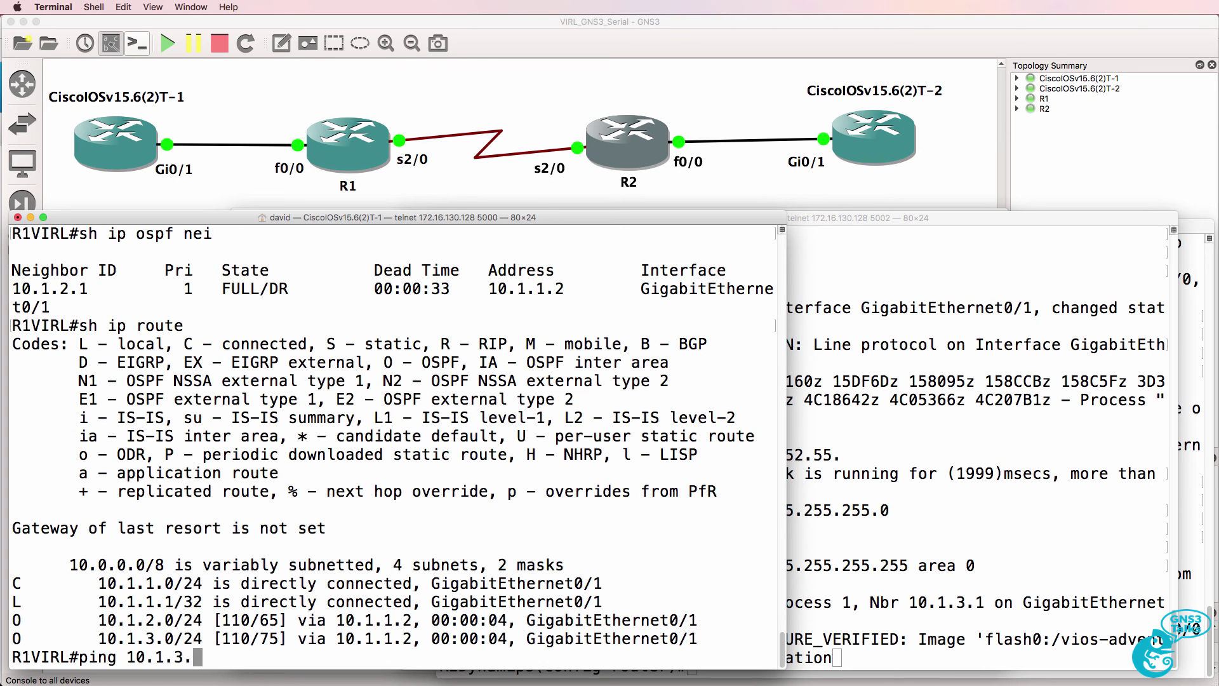
key(Return)
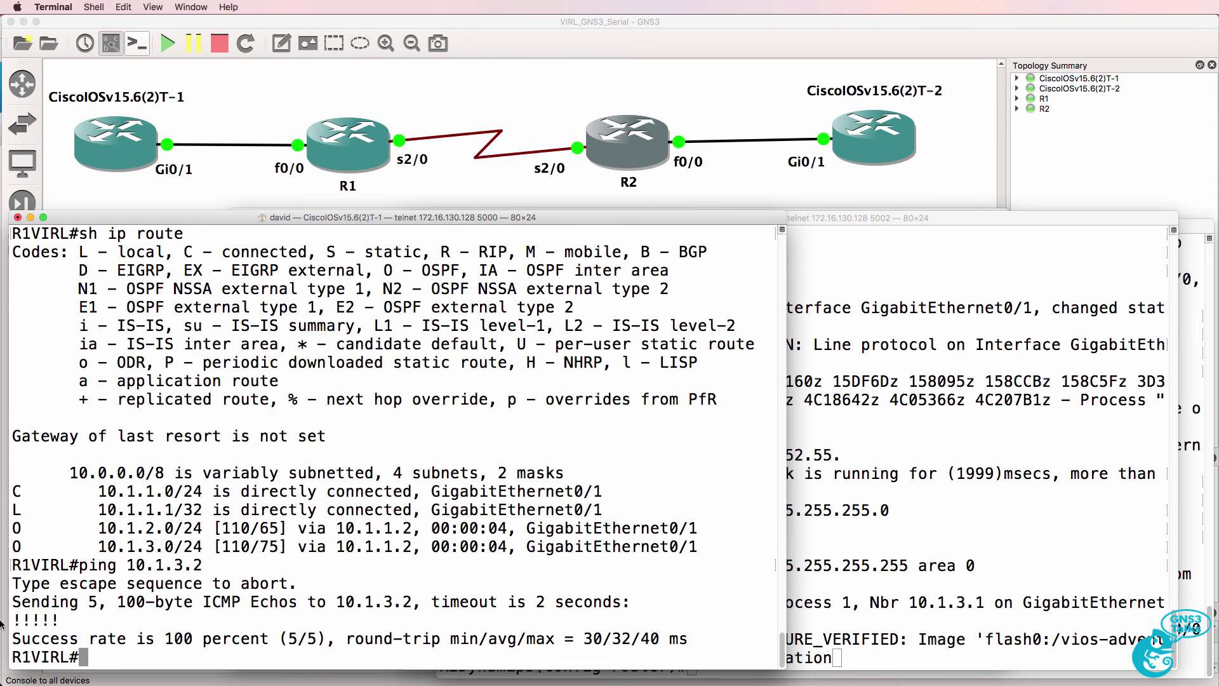
drag(12, 565, 222, 670)
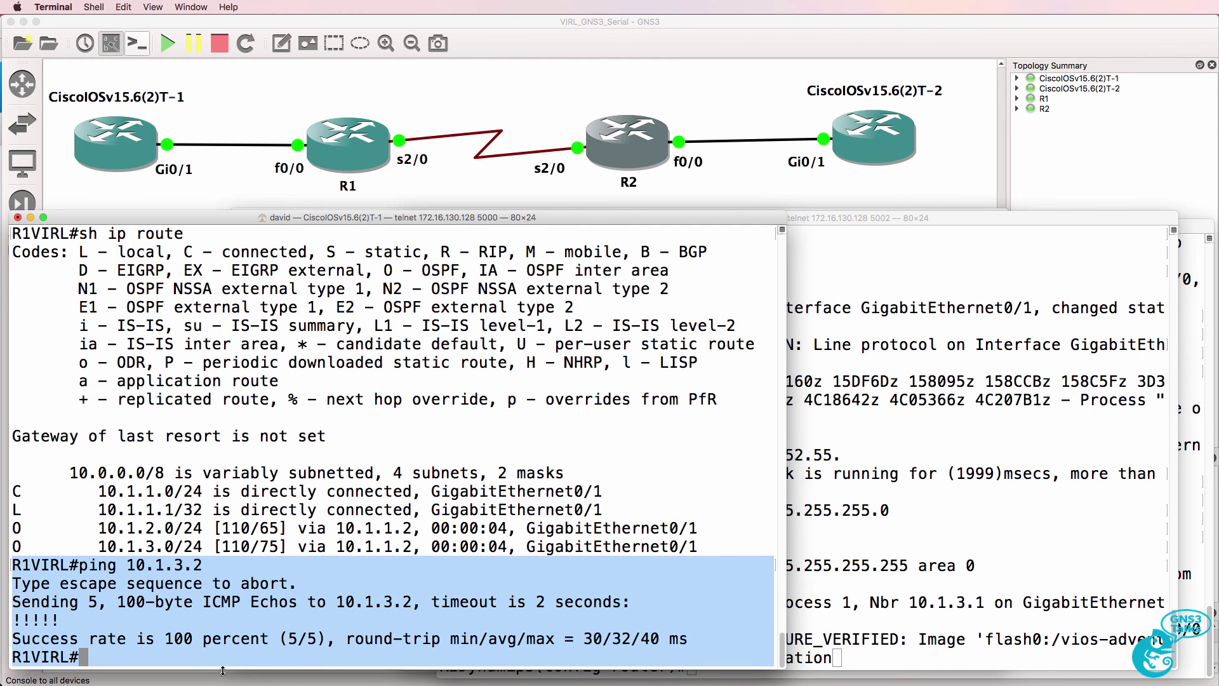
Step: On the second IOSv router, exit configuration mode and enable 'debug ip icmp'
click(1055, 548)
text(end)
key(Return)
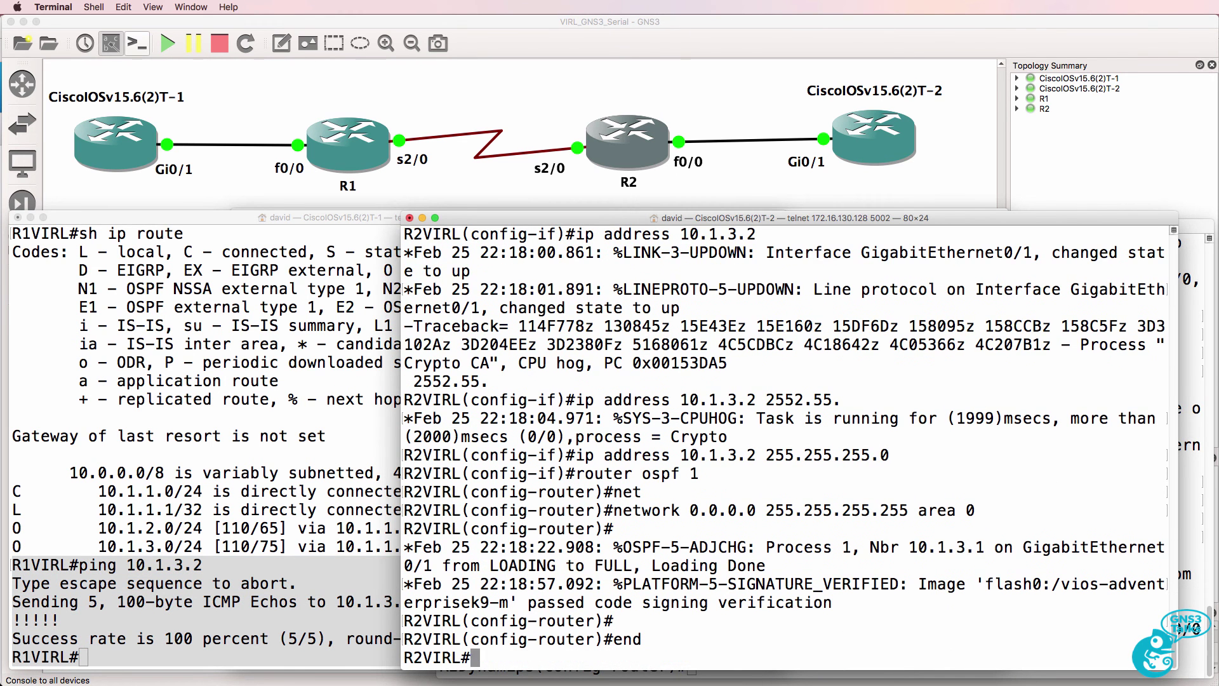
text(debug ip icm)
key(Return)
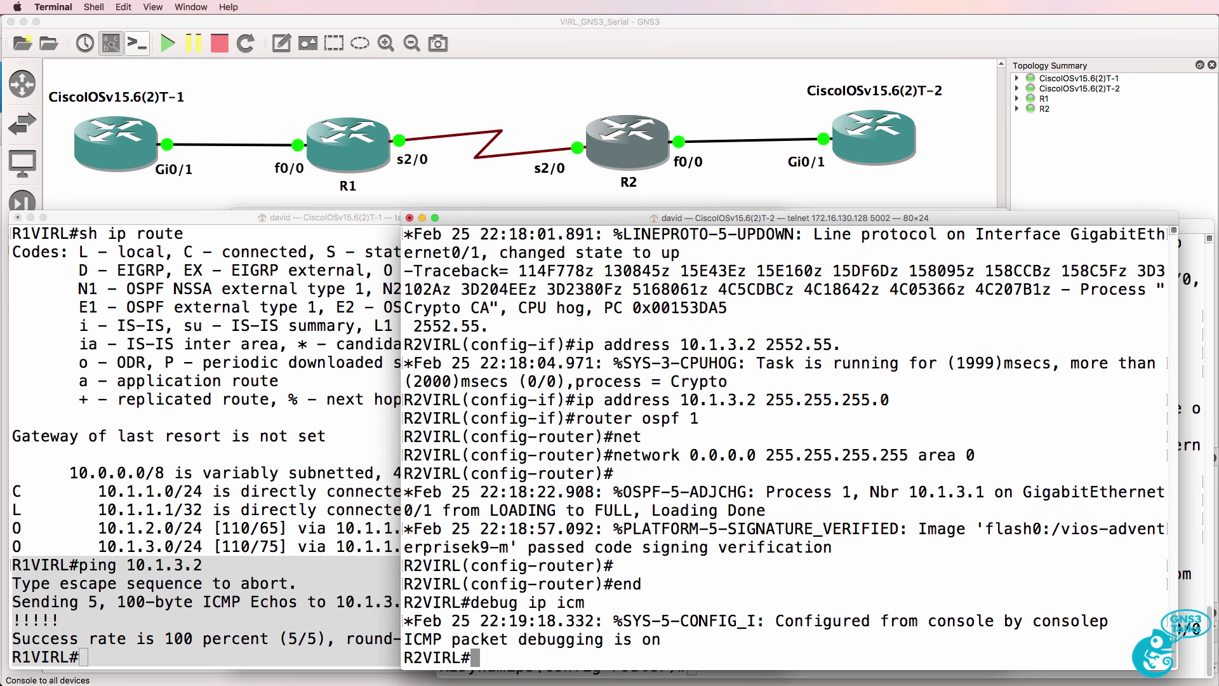
Step: Rerun the ping to 10.1.3.2 from R1VIRL and view R2VIRL's echo reply logs
click(142, 563)
key(Up)
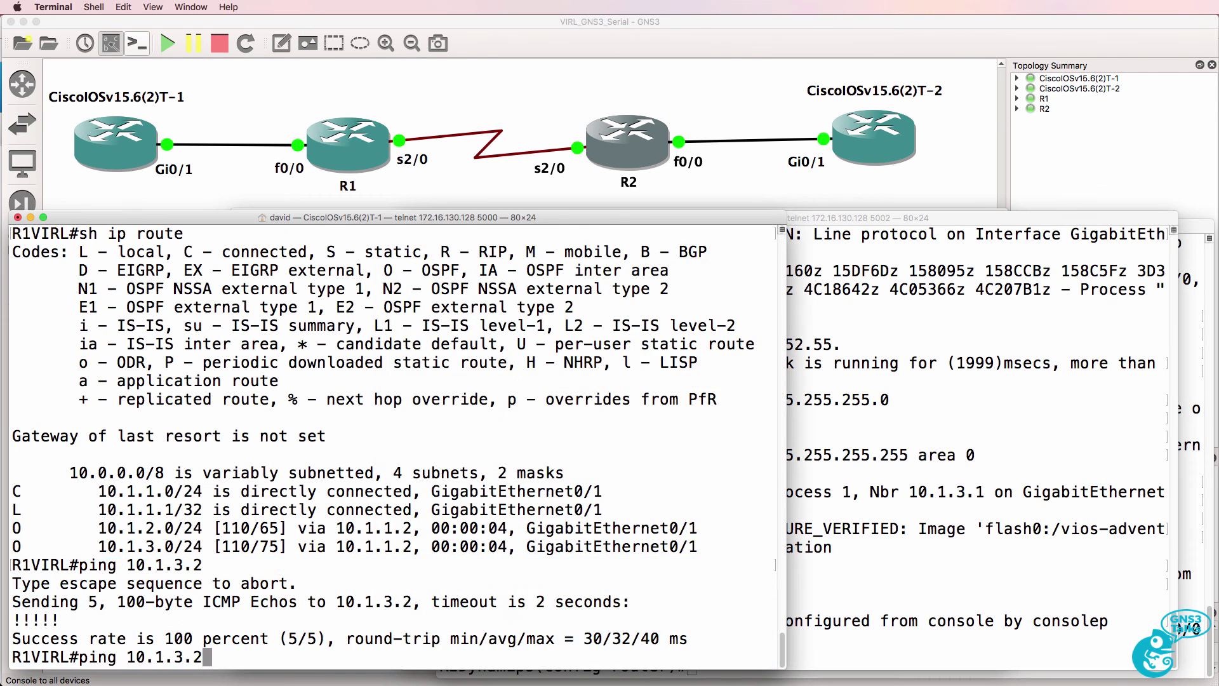
key(Return)
click(904, 420)
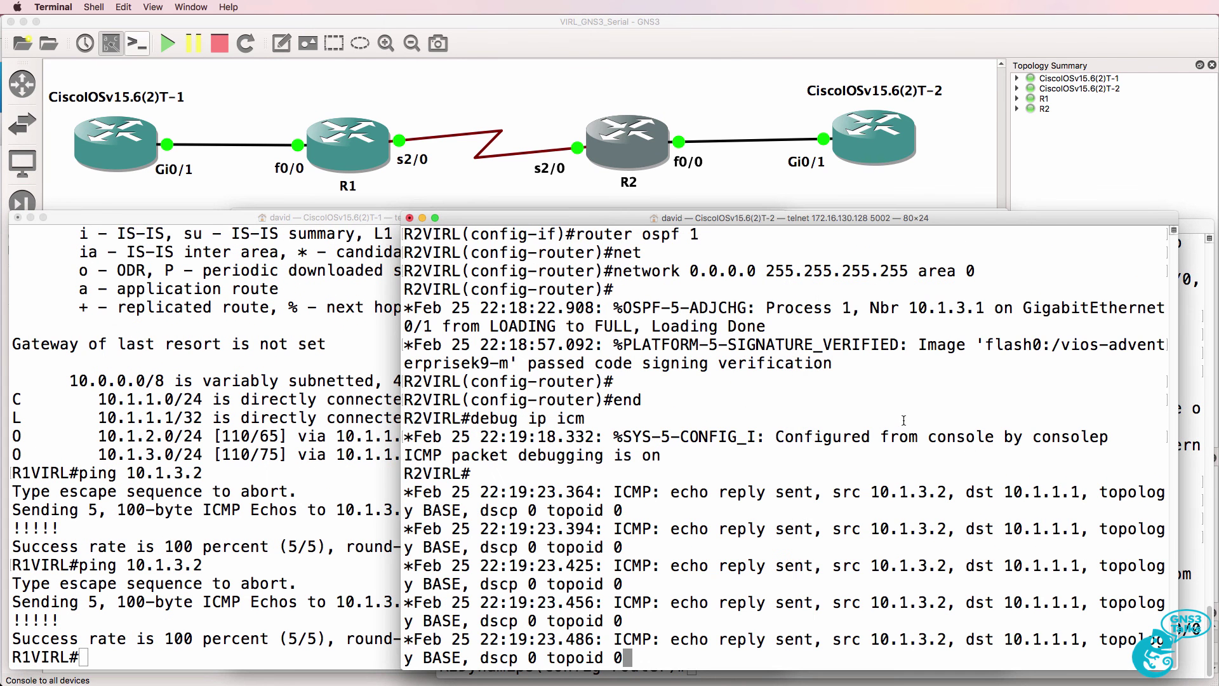
key(Return)
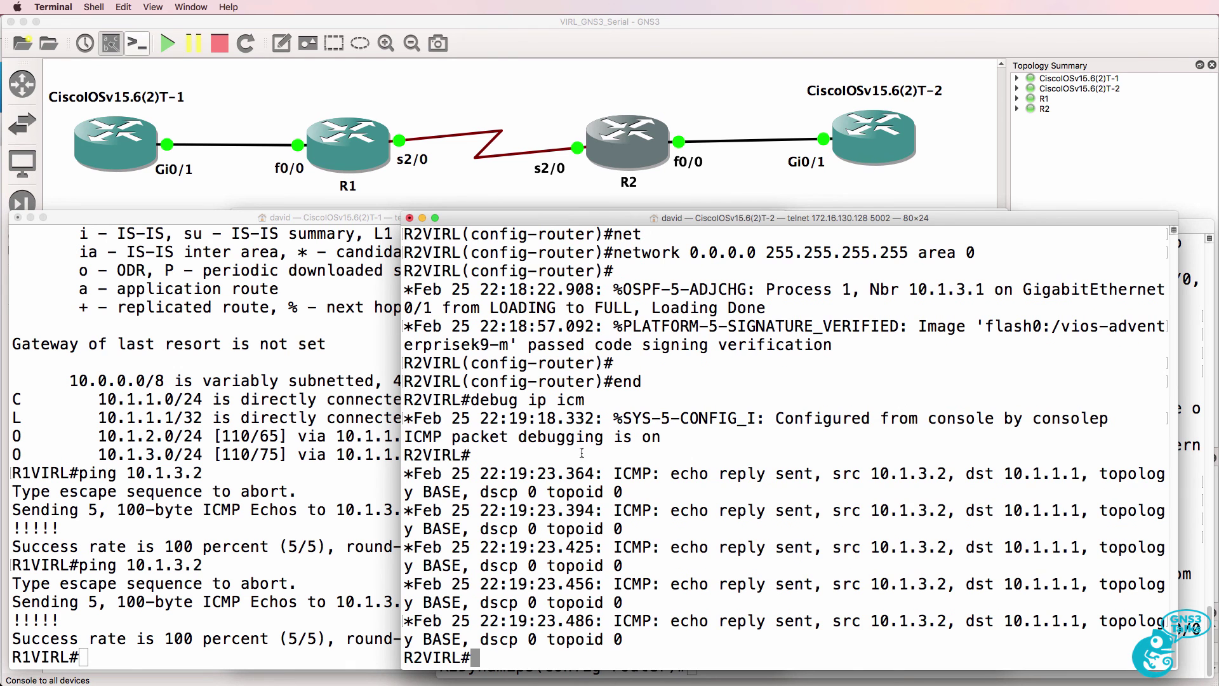
drag(406, 470, 746, 659)
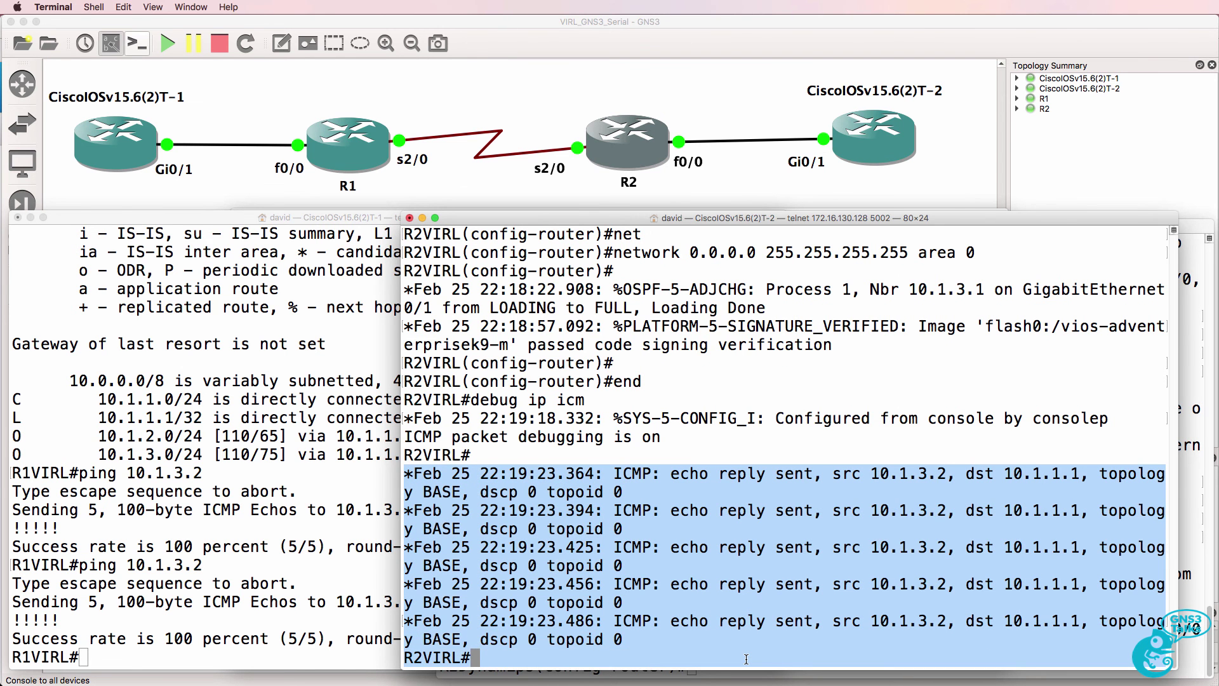
Step: Shut down interface Serial2/0 on the R1 Dynamips router
click(698, 667)
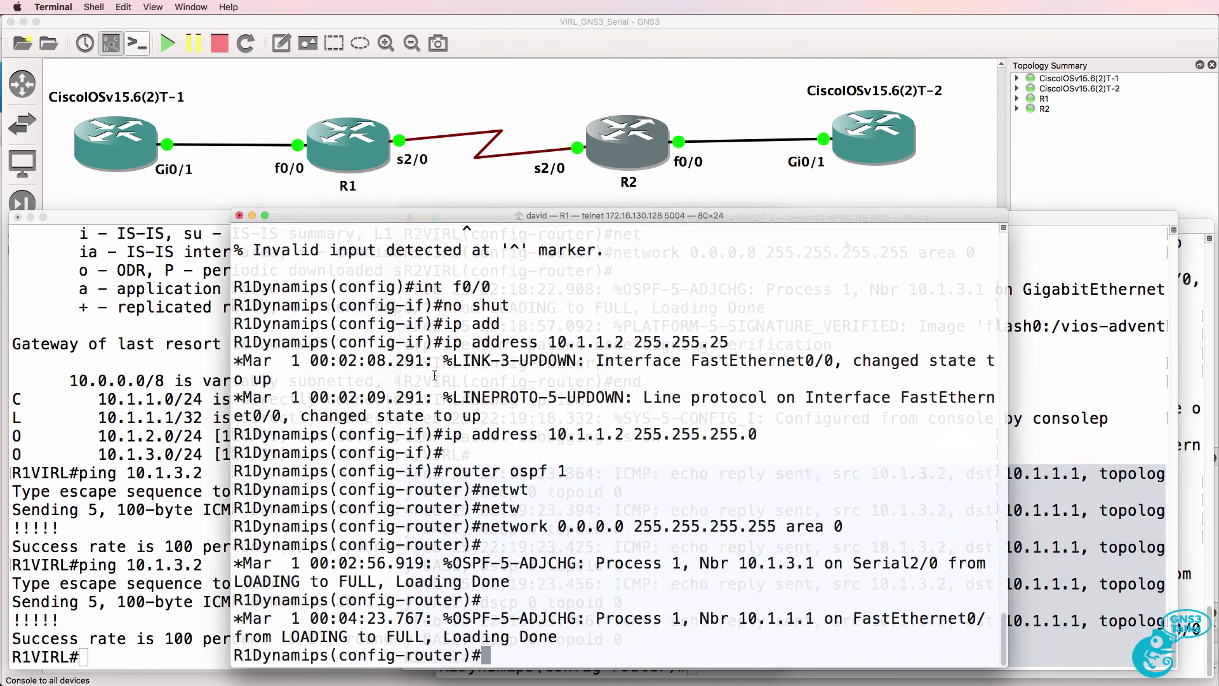
key(Return)
key(Return)
text(int s2/0)
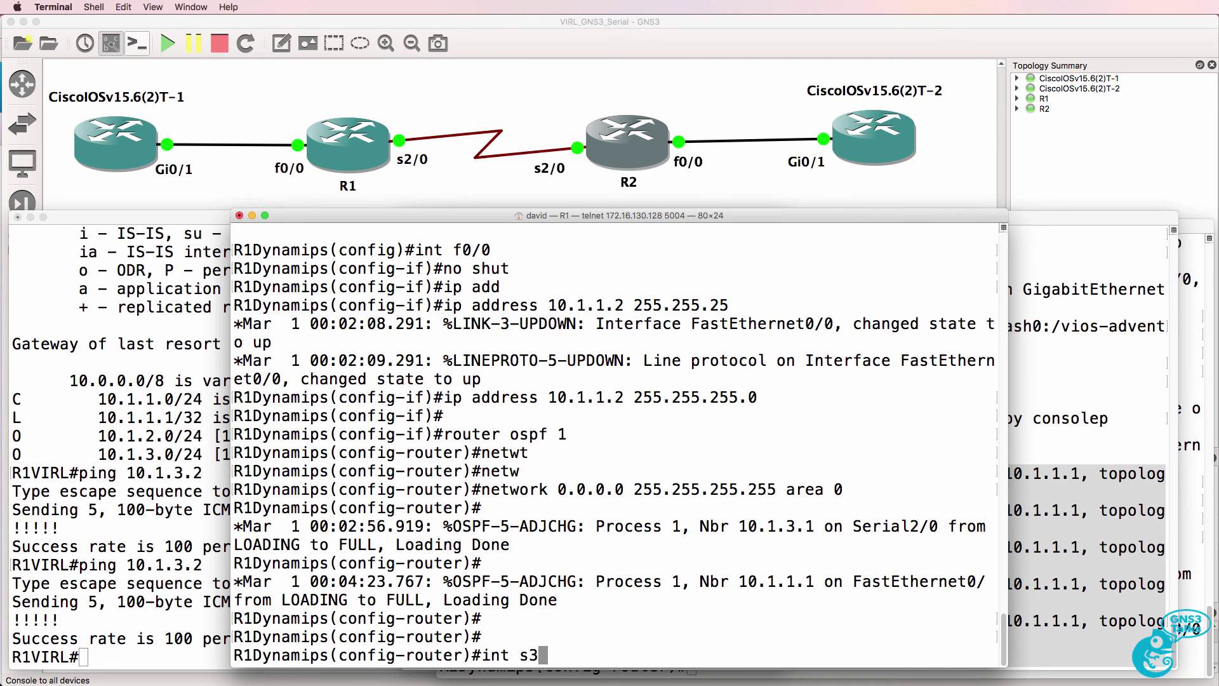
key(Return)
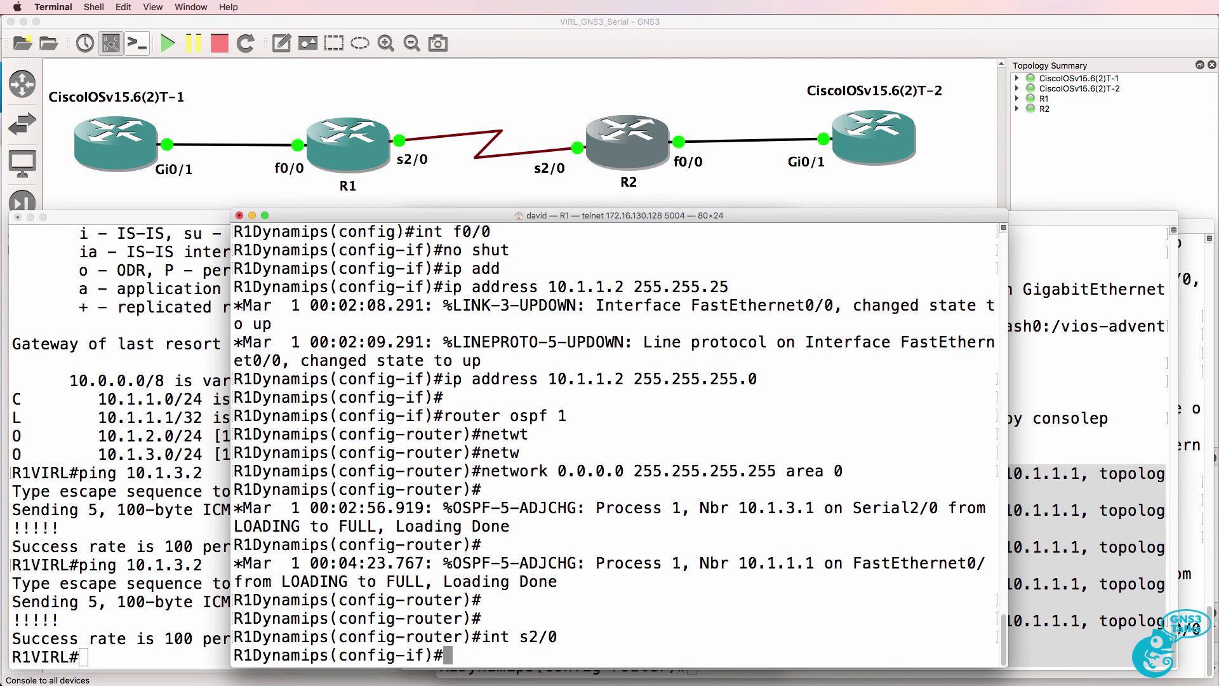
text(shut)
key(Return)
Step: Ping 10.1.3.2 from R1VIRL repeatedly and highlight the UUUUU unreachable result
click(81, 385)
key(Up)
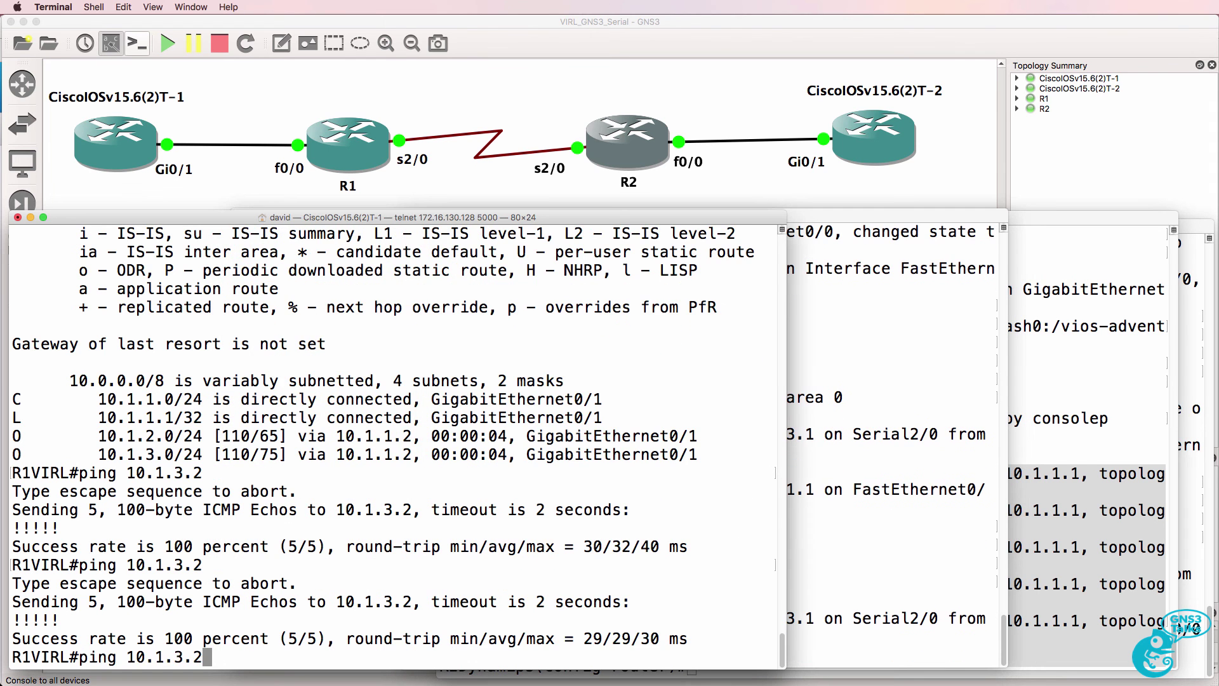
key(Return)
key(Up)
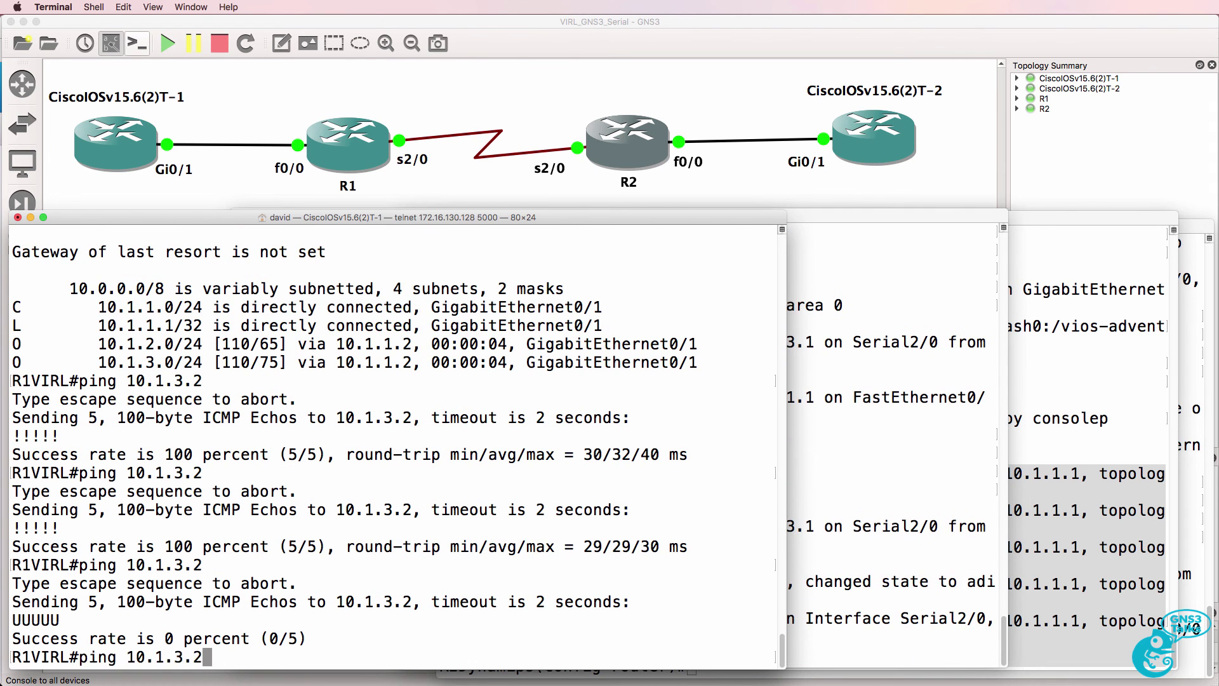
key(Return)
drag(61, 620, 12, 620)
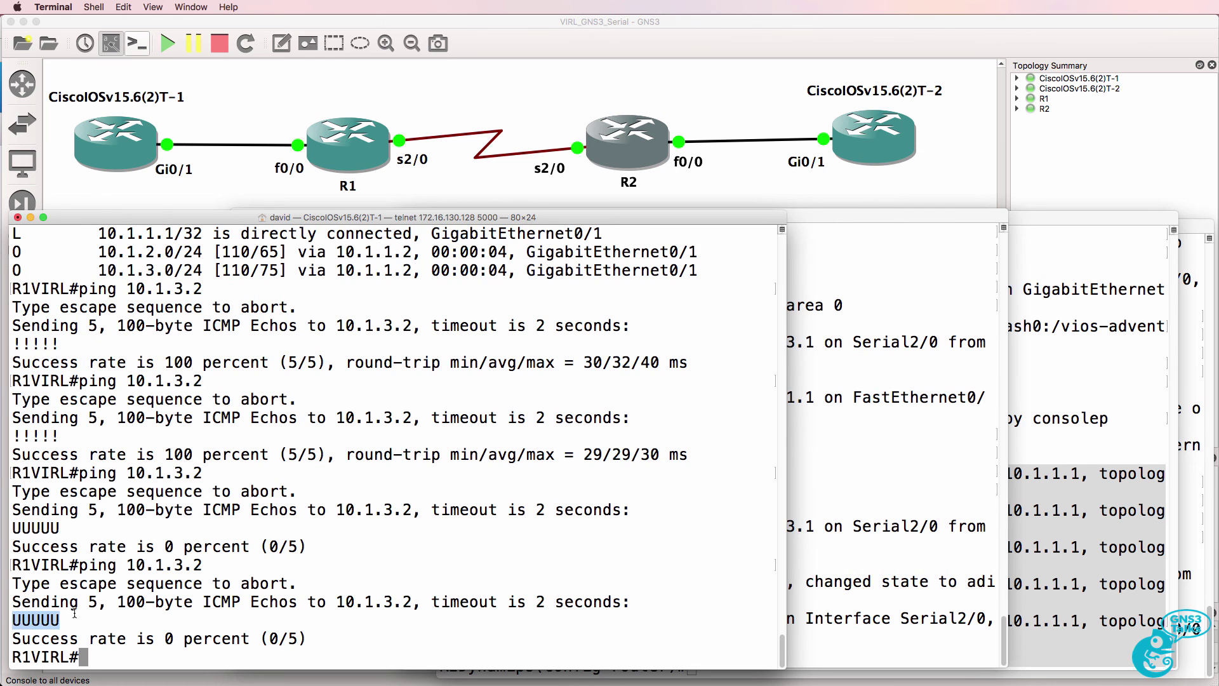
key(Up)
key(Return)
Step: Re-enable Serial2/0 with 'no shut' and ping 10.1.3.2 again from R1VIRL
click(897, 441)
text(no shut)
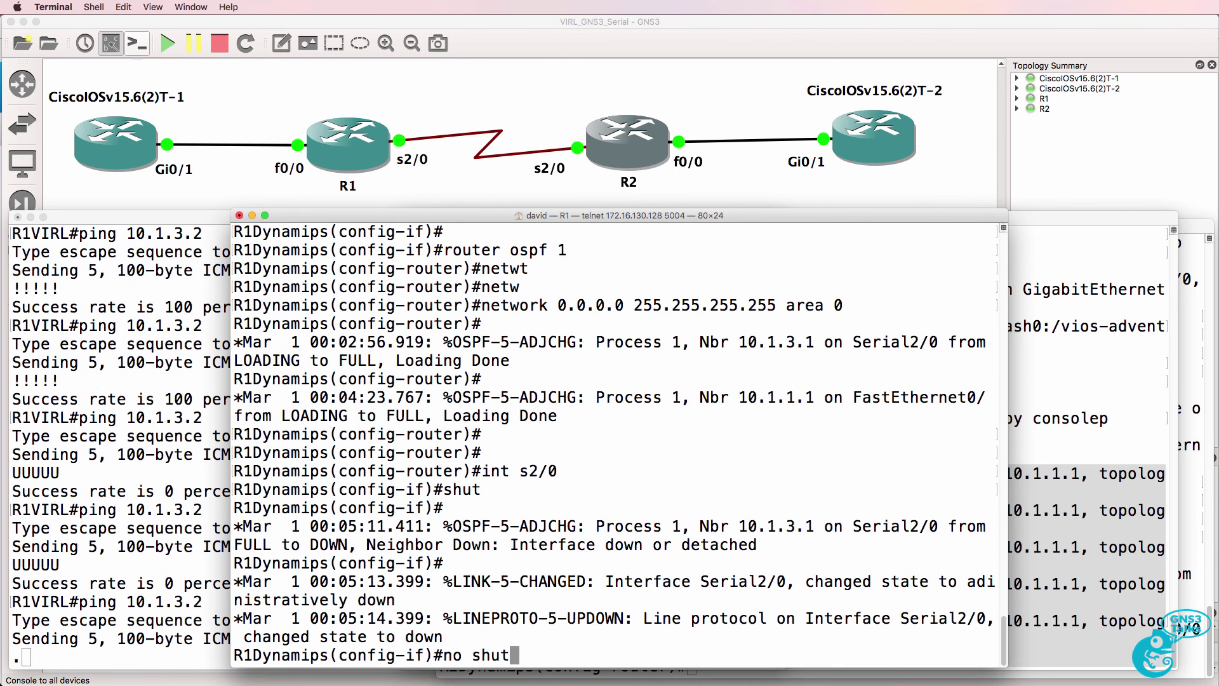
key(Return)
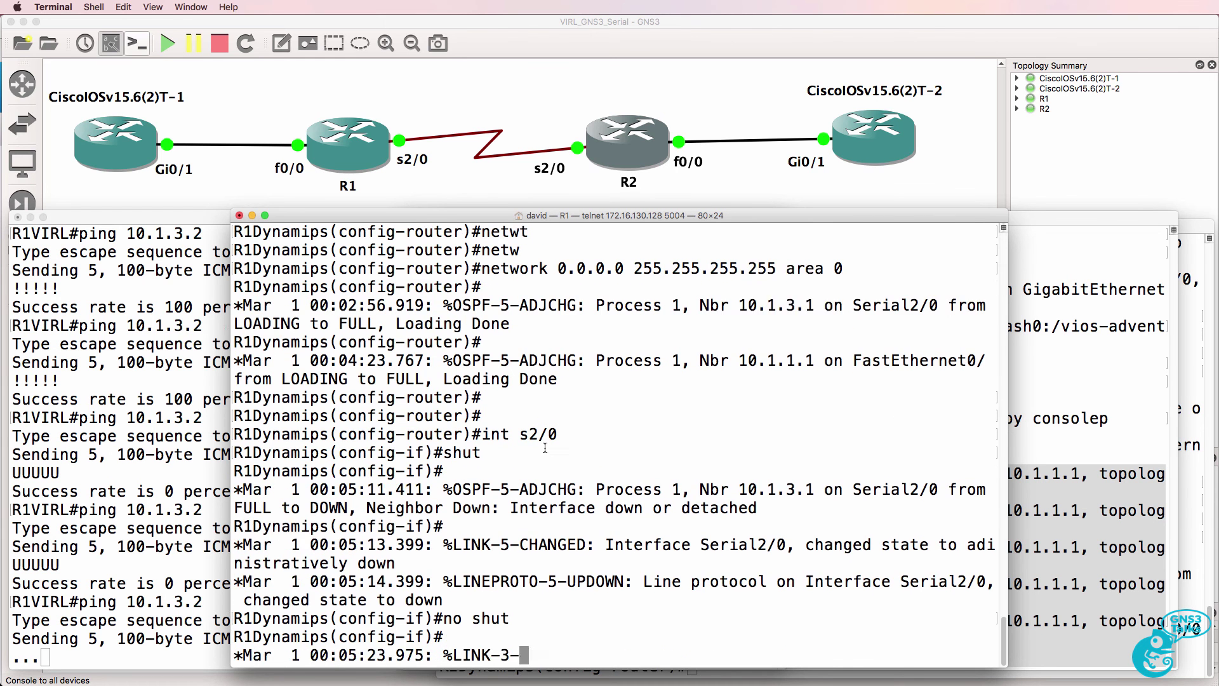
click(78, 468)
key(Up)
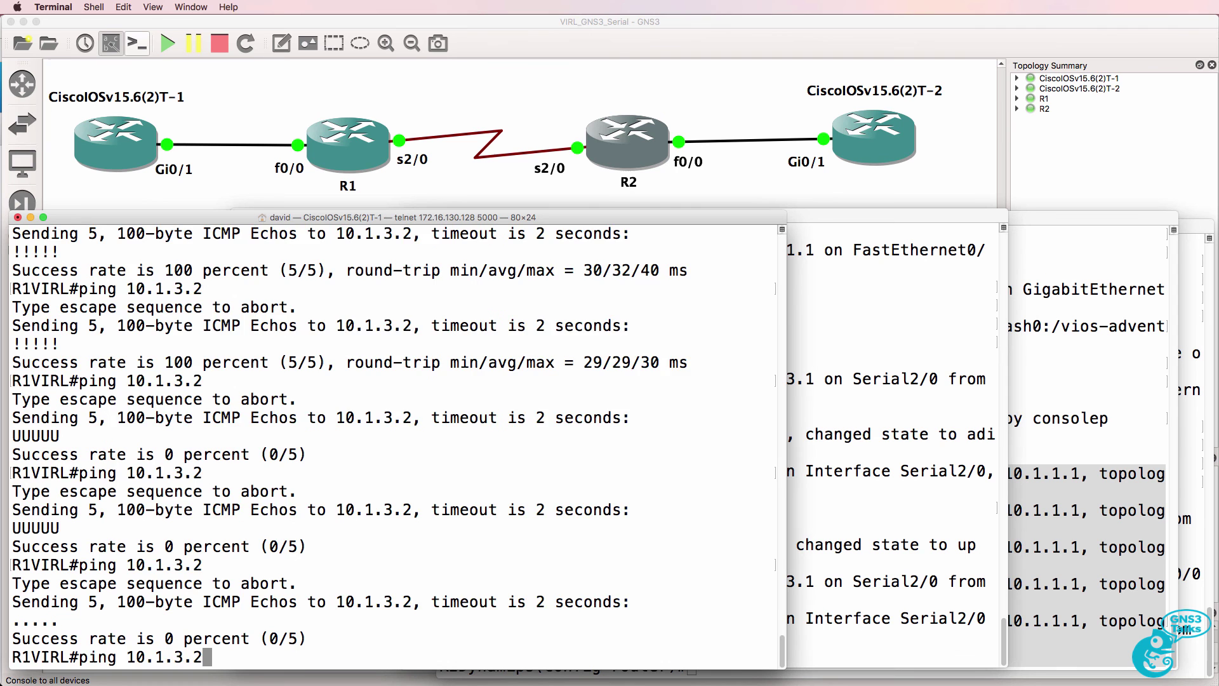
key(Return)
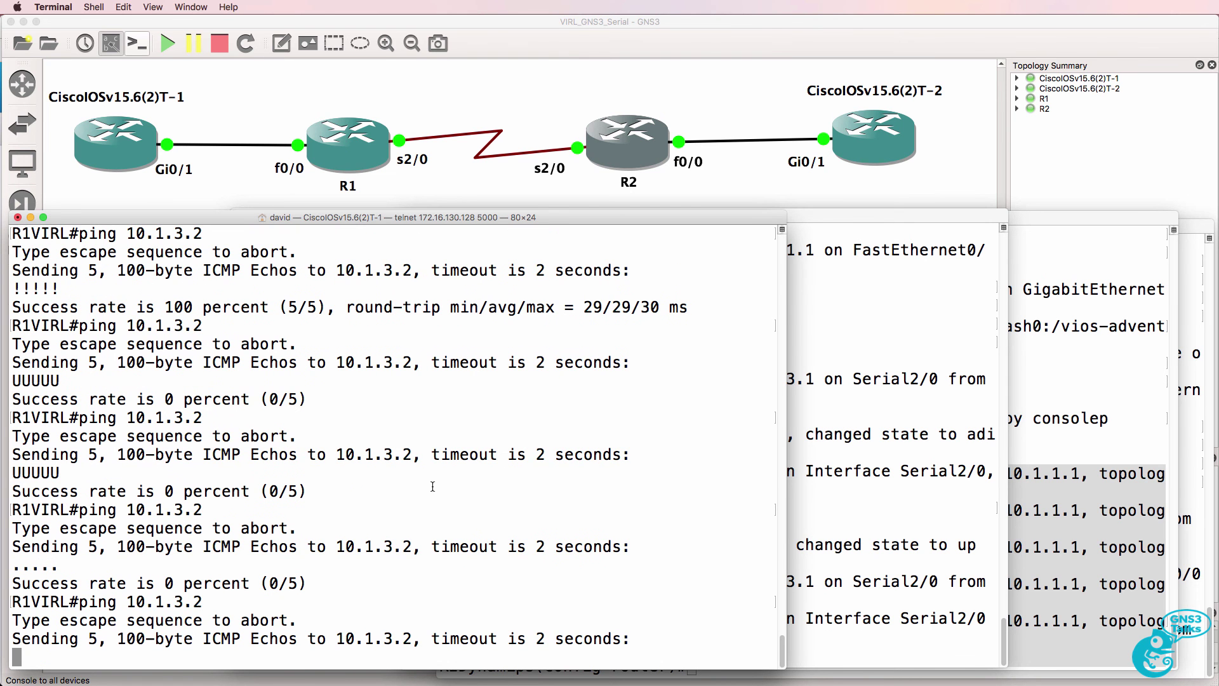
Step: Exit configuration mode on R1 Dynamips and check the second IOSv router's console
click(907, 494)
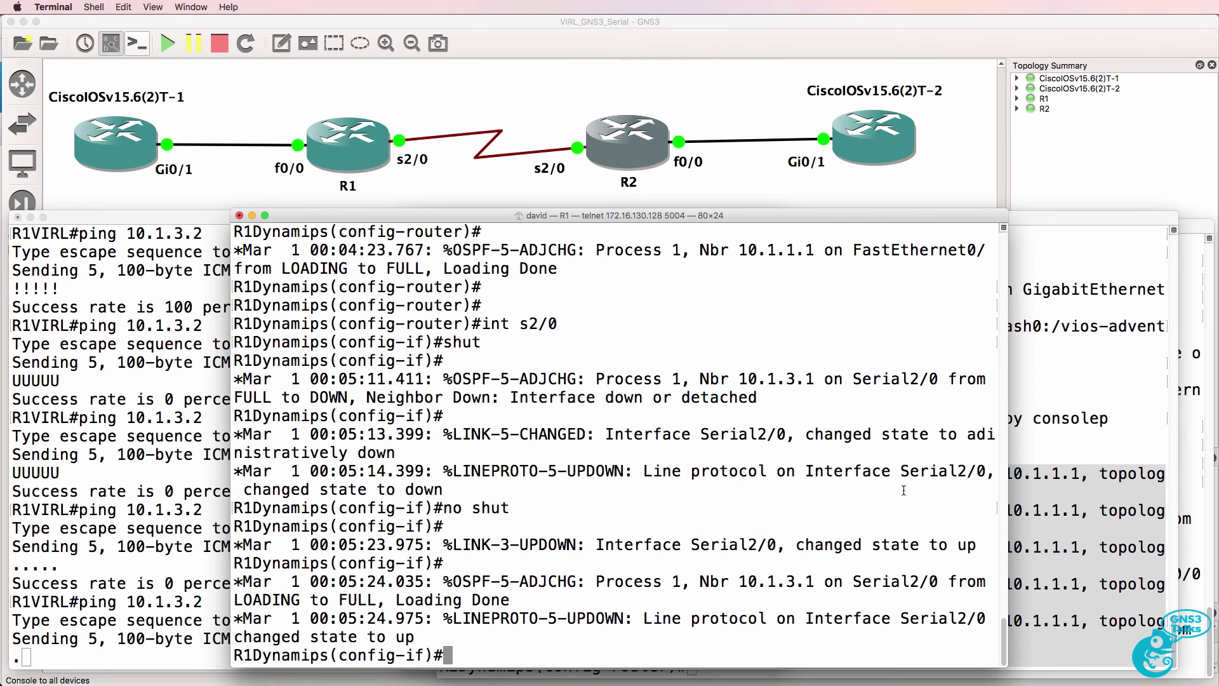
text(end)
key(Return)
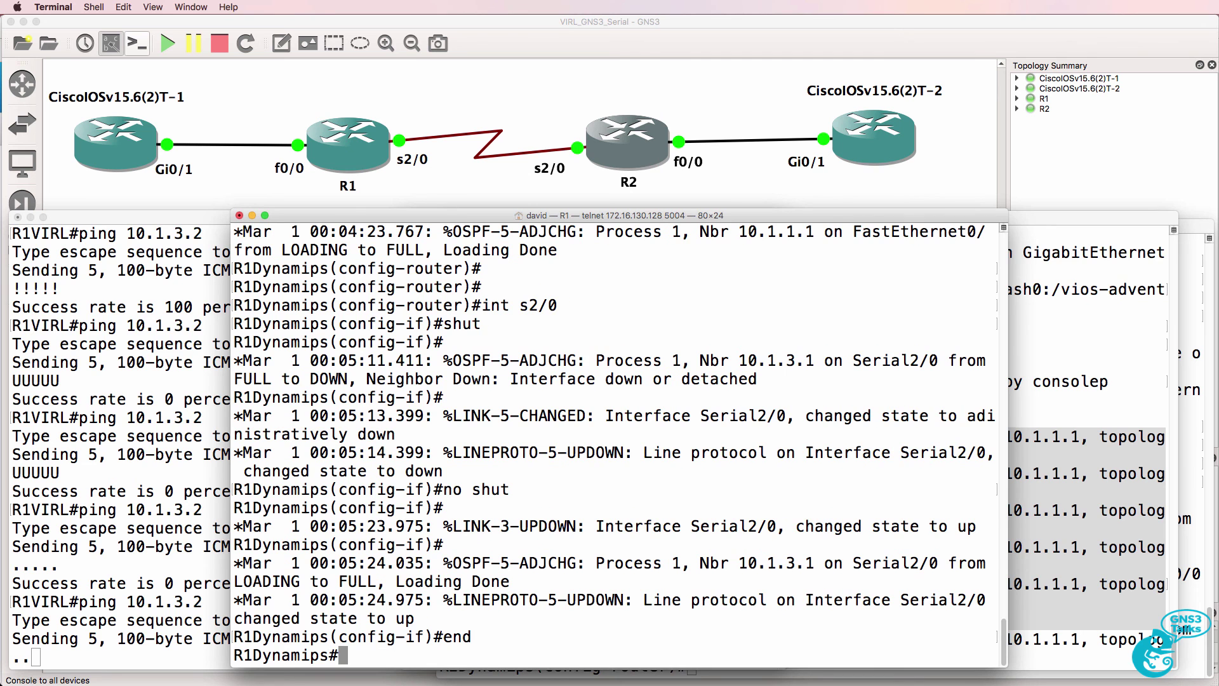
text(sh)
click(1079, 508)
Step: Highlight R2VIRL's newest echo replies, then rerun ping 10.1.3.2 from R1VIRL for a 5/5 !!!!! result
drag(406, 529, 678, 668)
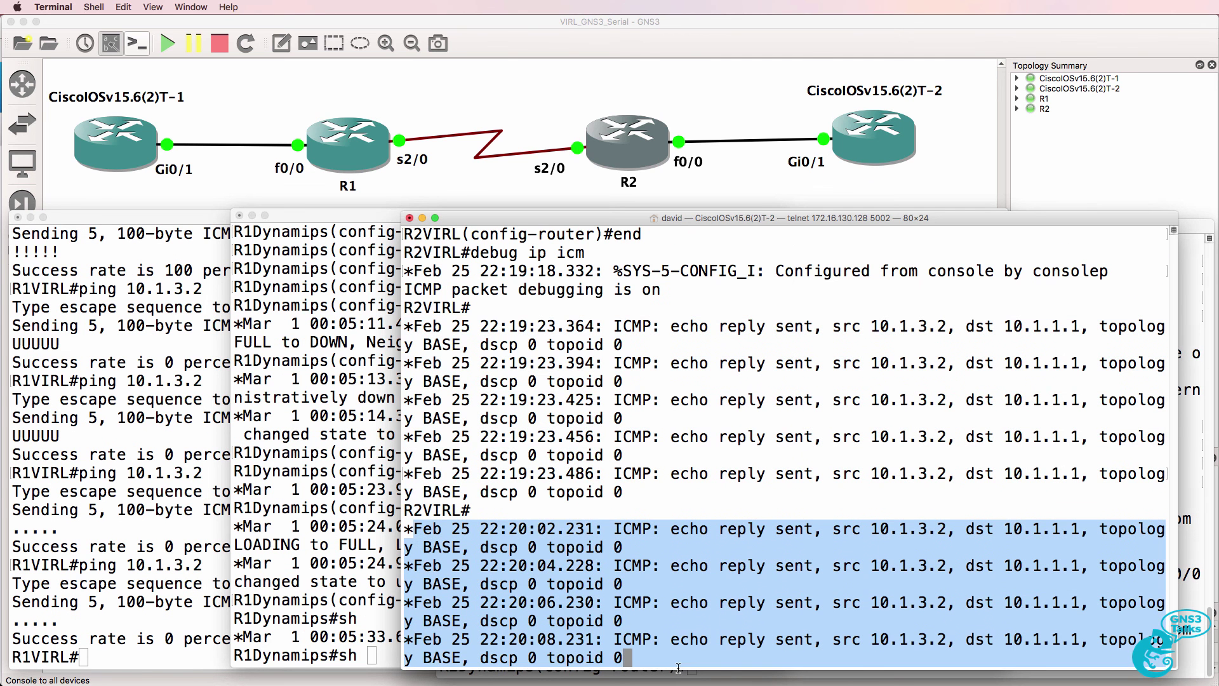
click(42, 563)
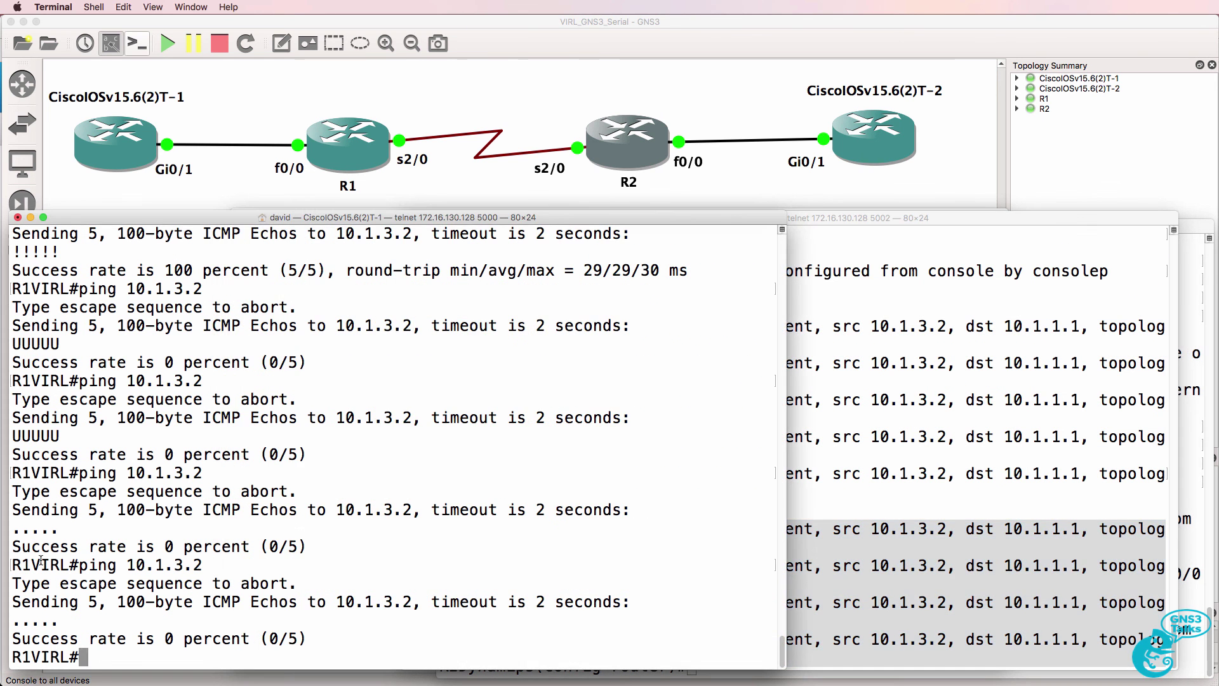
key(Up)
key(Return)
drag(63, 622, 12, 619)
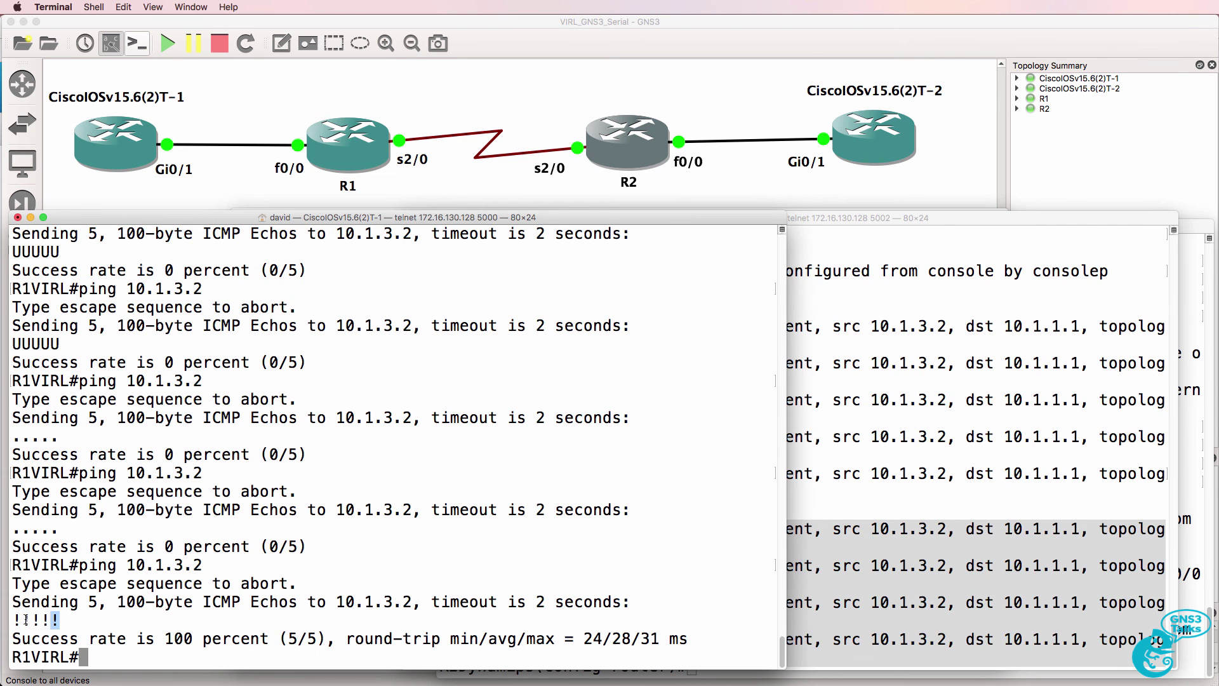